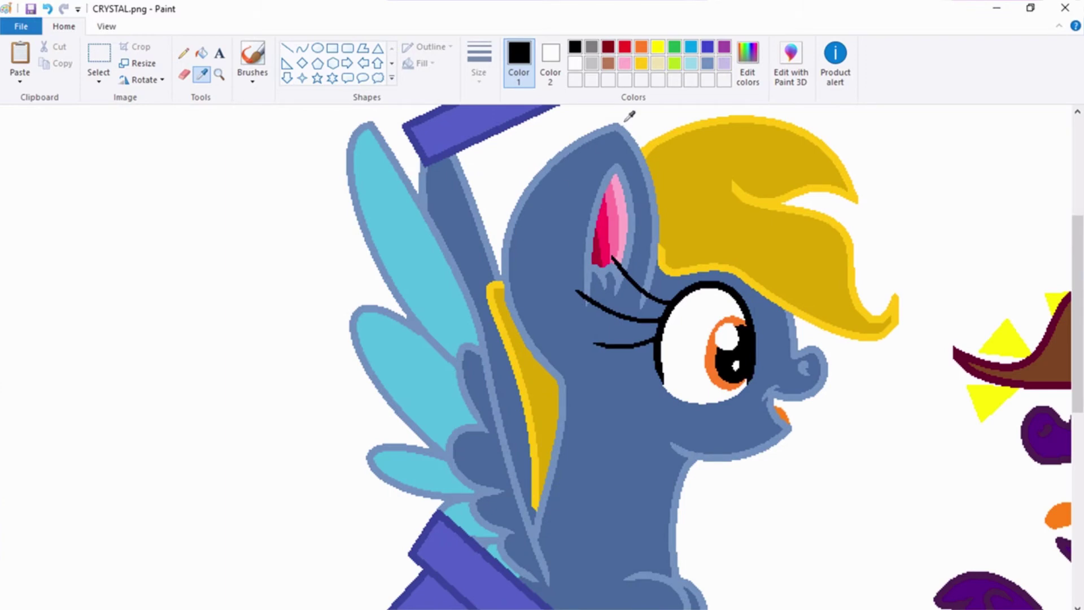
Recolour the grey pony's head, ear, cheek and muzzle outlines with the light blue sampled from the finished blue pony's outline
left_click(609, 125)
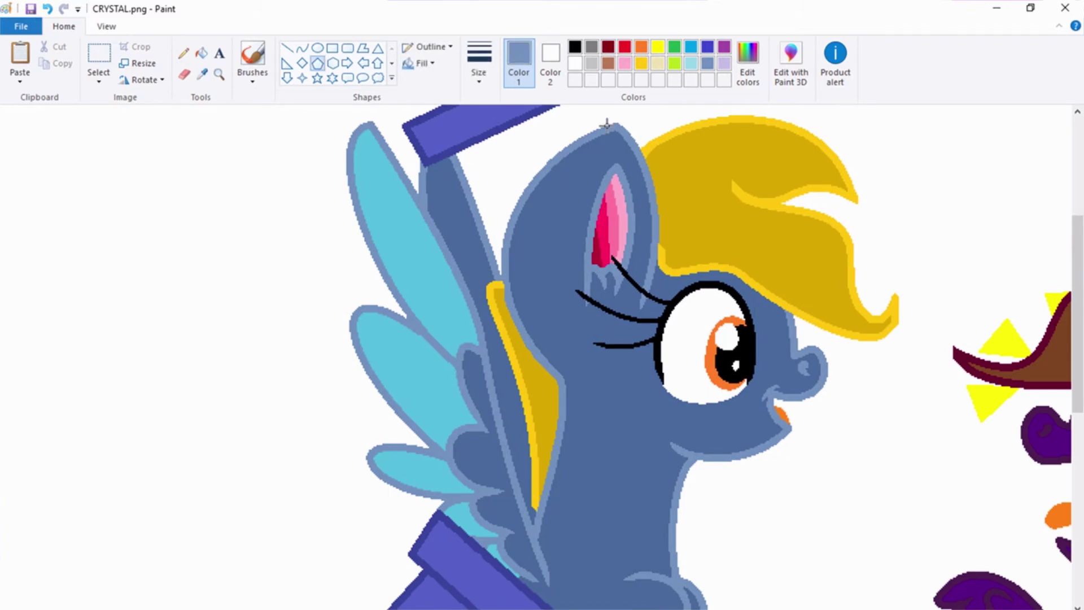
left_click(202, 53)
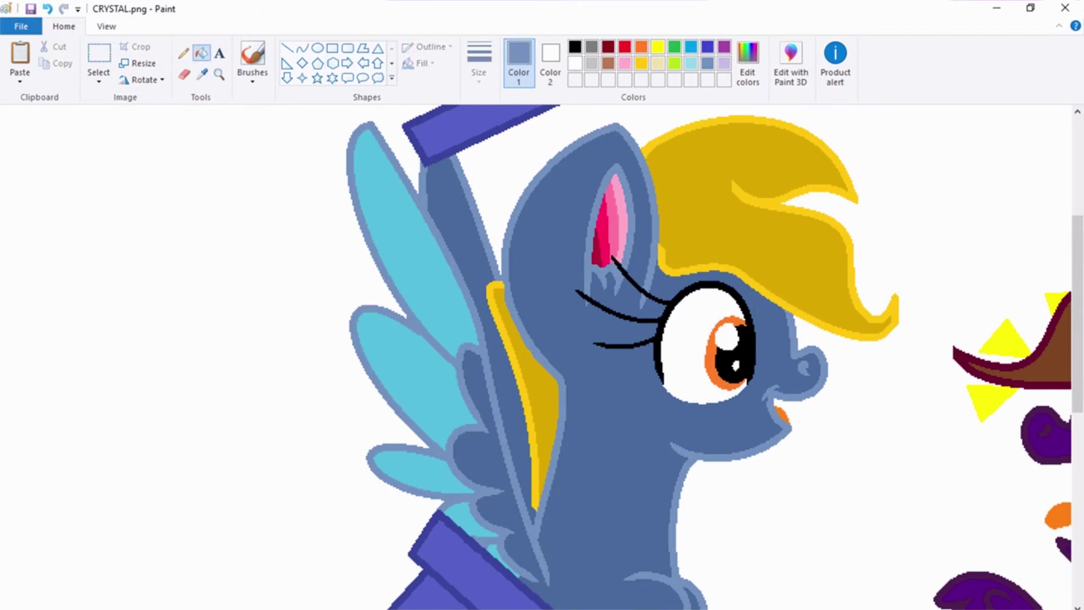
scroll(536, 356, "left", 15)
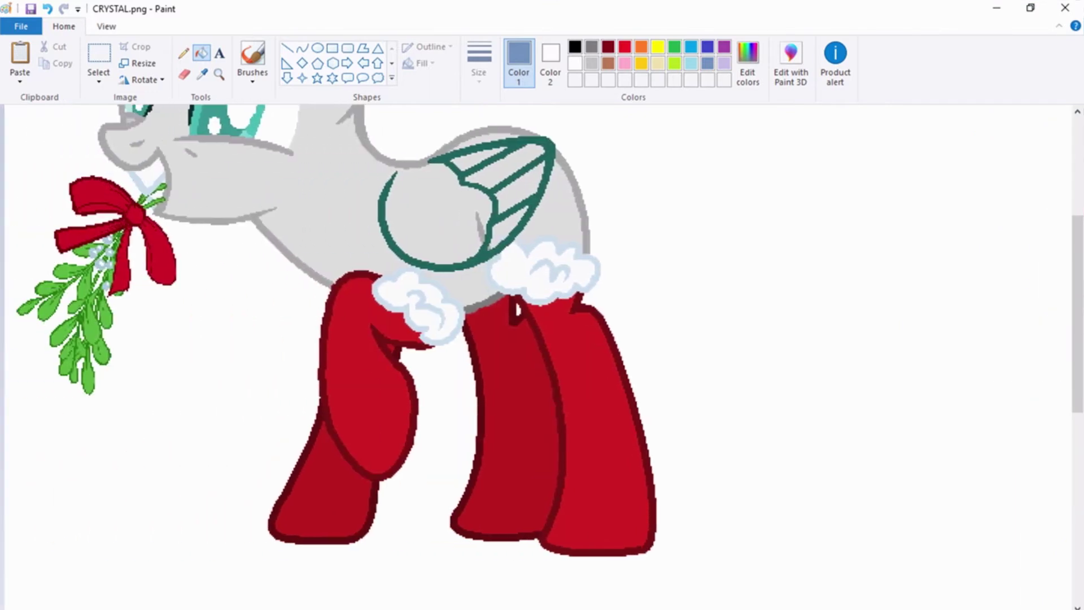
scroll(350, 472, "up", 6)
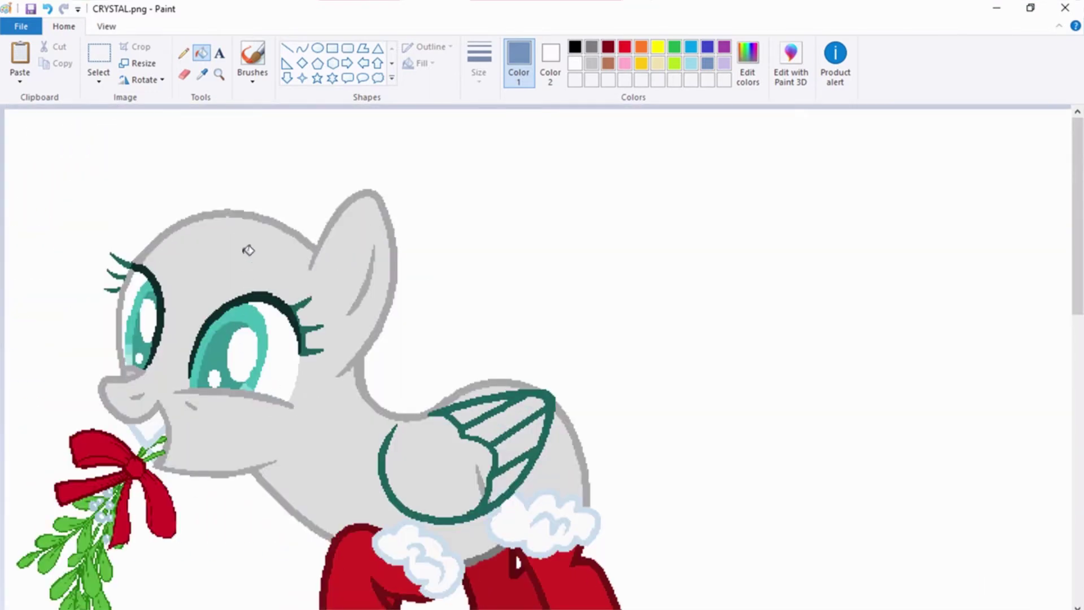
left_click(225, 211)
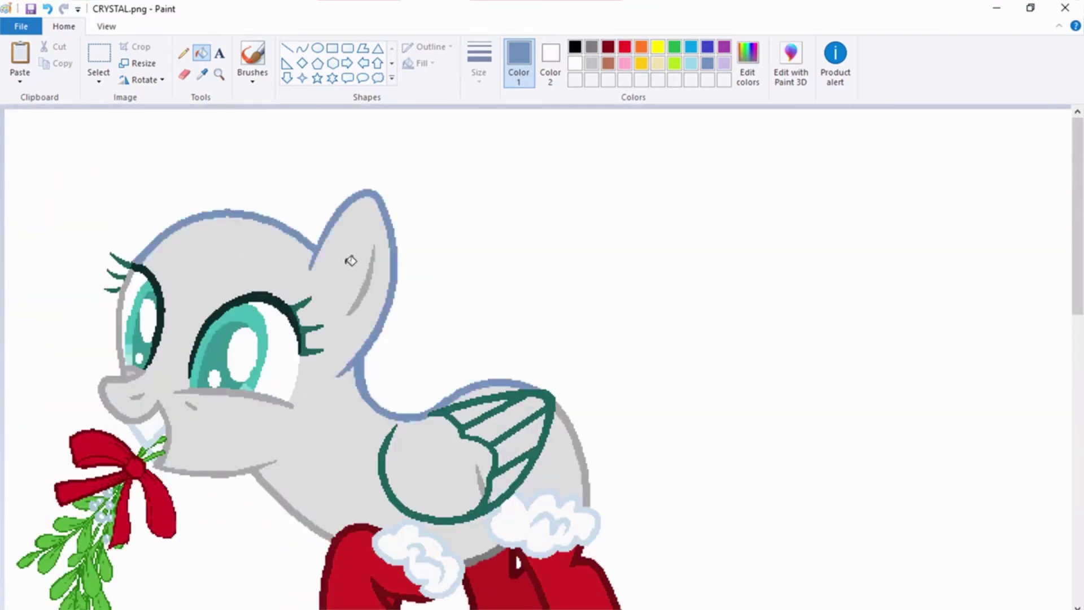
left_click(374, 271)
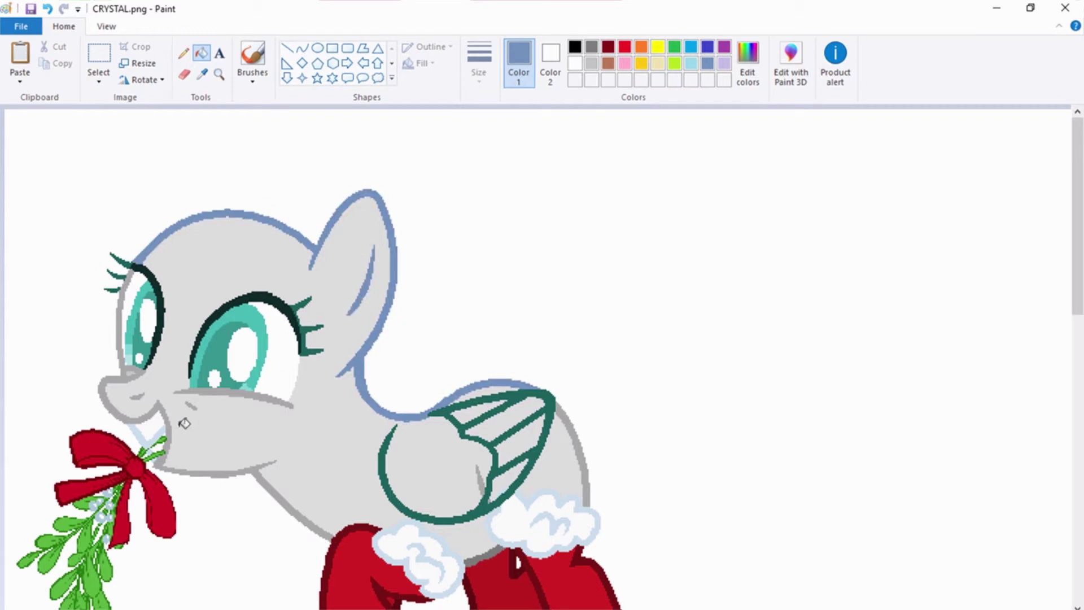
left_click(217, 389)
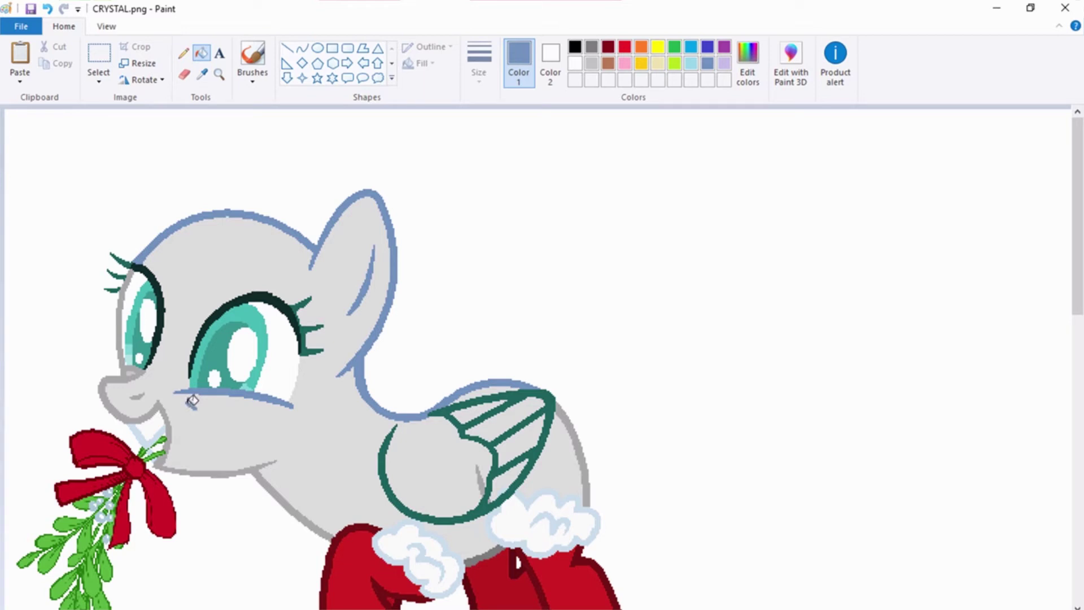
left_click(138, 395)
left_click(160, 400)
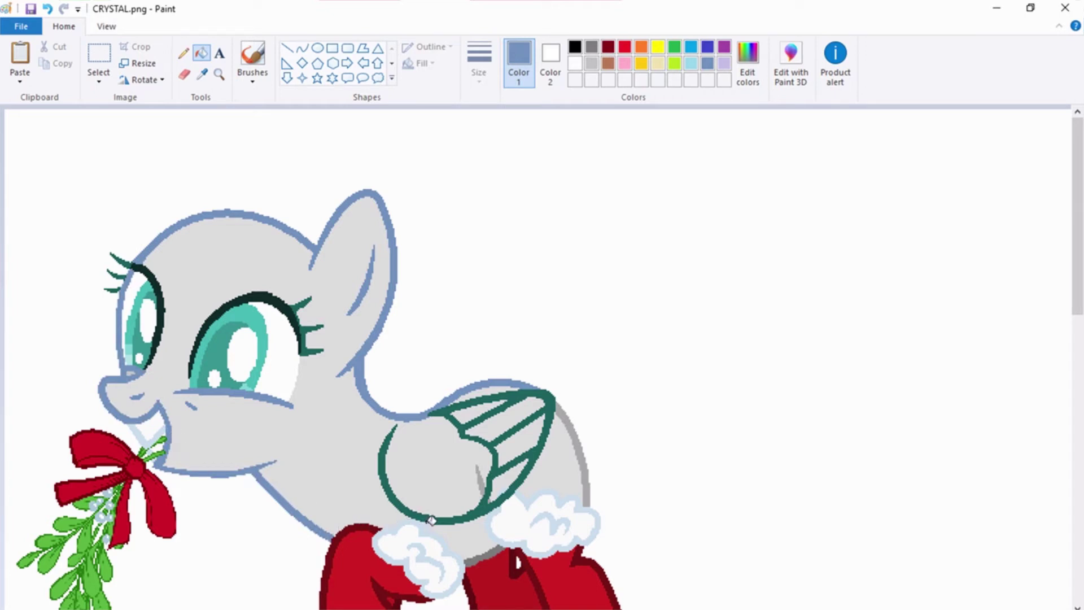
Fill the outlines of the grey pony's wing, hindquarters and belly with the same light blue
left_click(458, 516)
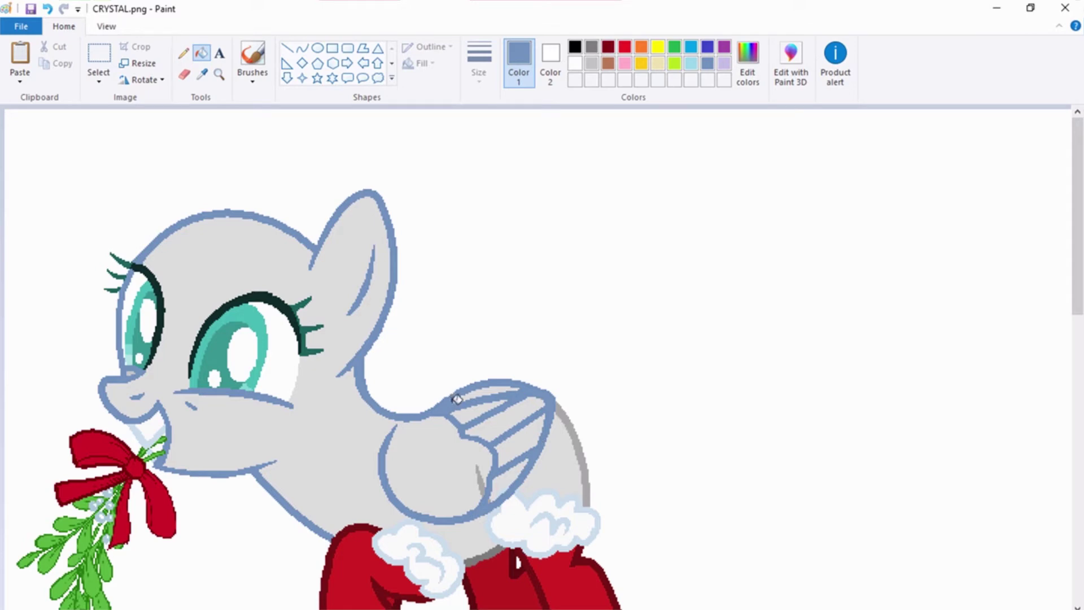
left_click(566, 408)
scroll(565, 408, "down", 5)
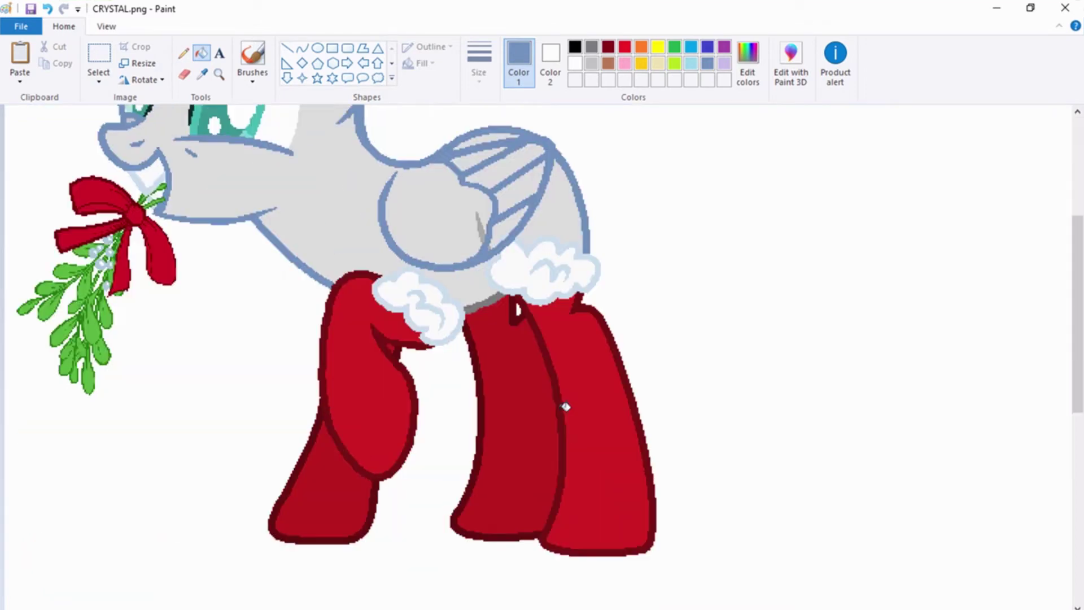
left_click(493, 298)
scroll(553, 424, "up", 4)
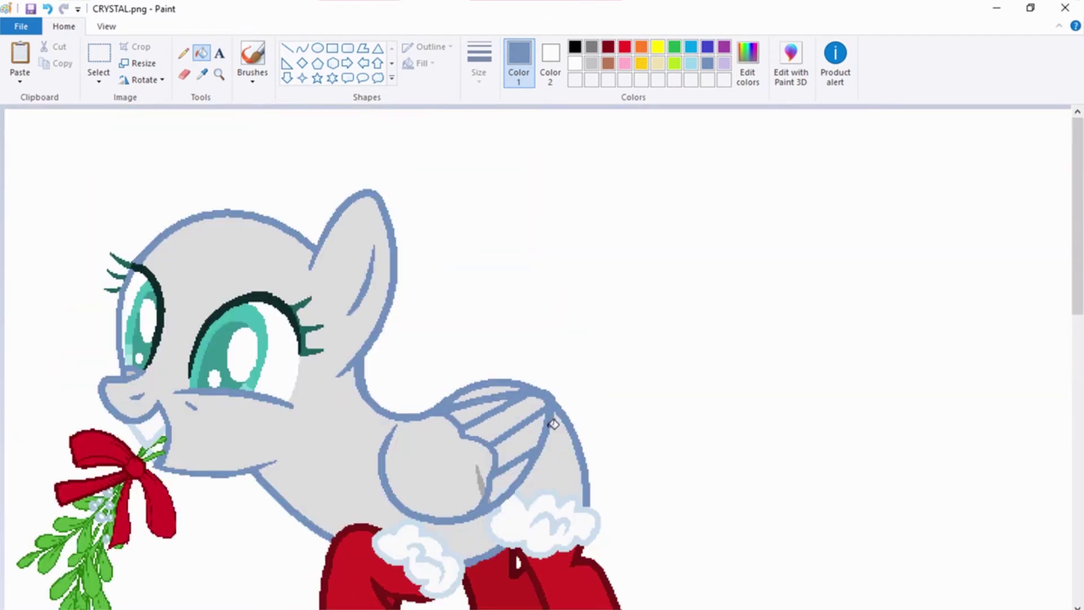
Sample the dark blue coat colour from the finished pony and fill the grey pony's head and main body with it
scroll(553, 425, "down", 6)
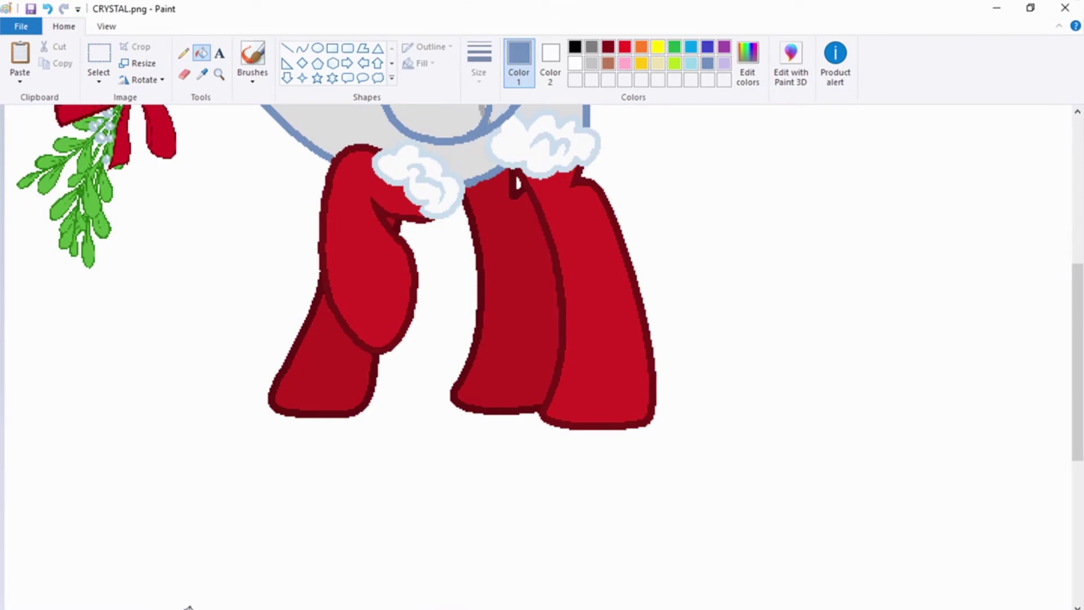
scroll(237, 516, "right", 10)
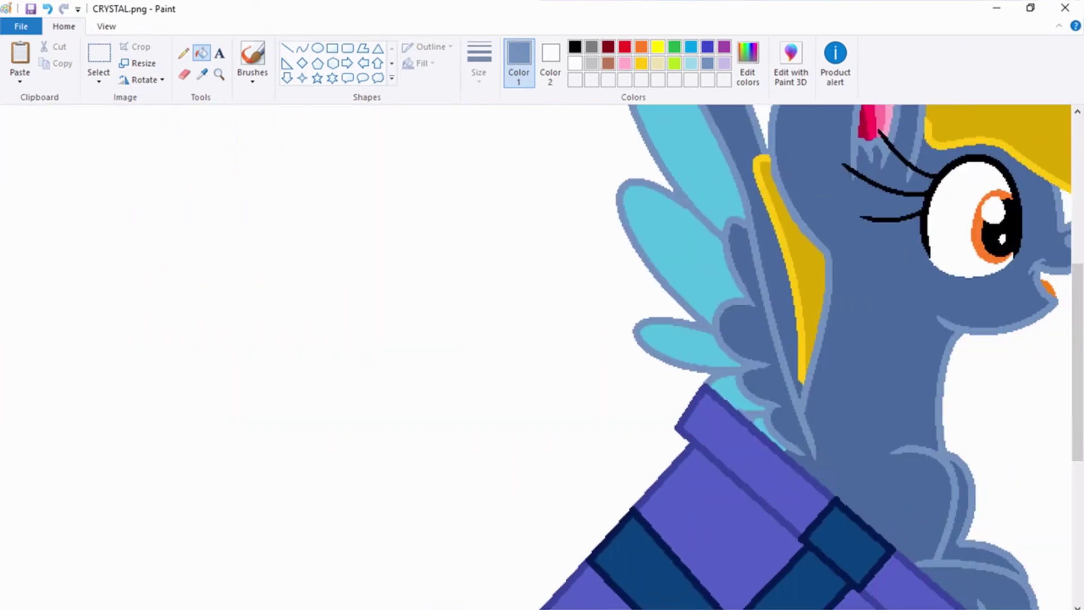
left_click(202, 74)
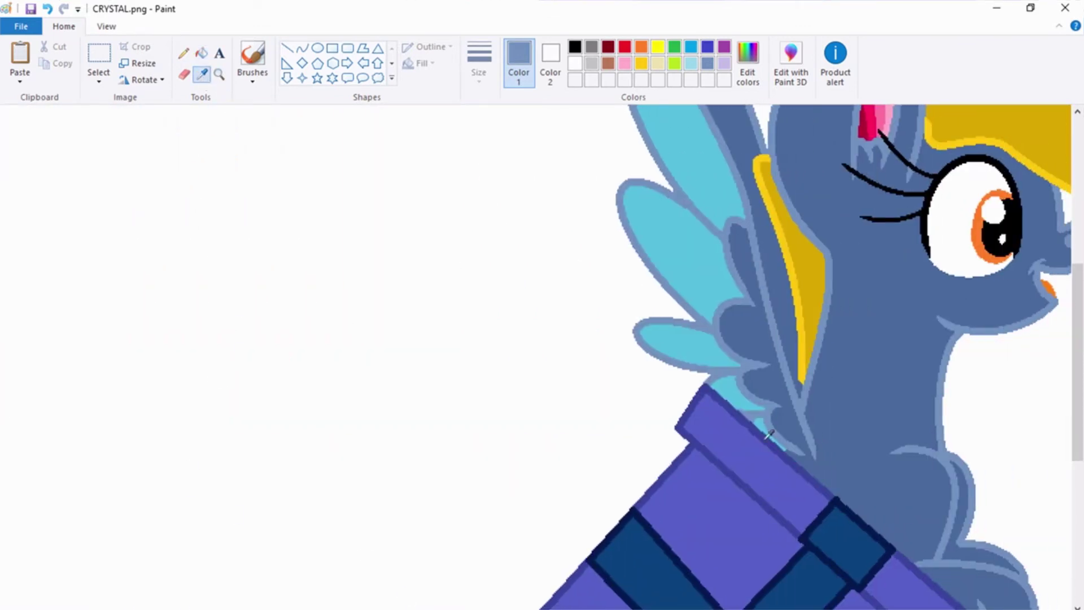
left_click(890, 367)
scroll(223, 604, "left", 10)
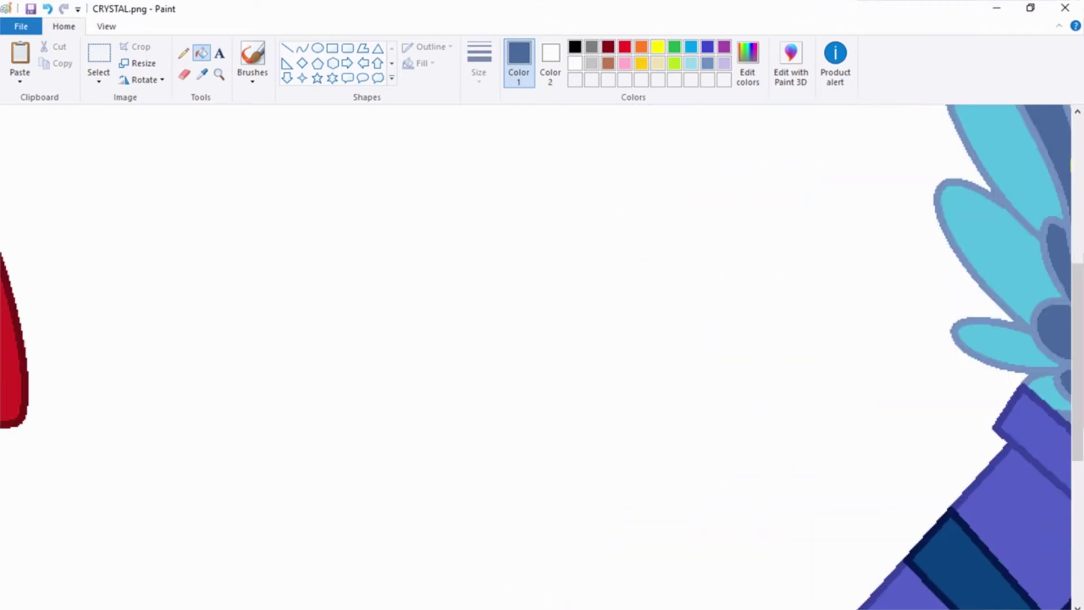
scroll(247, 529, "up", 7)
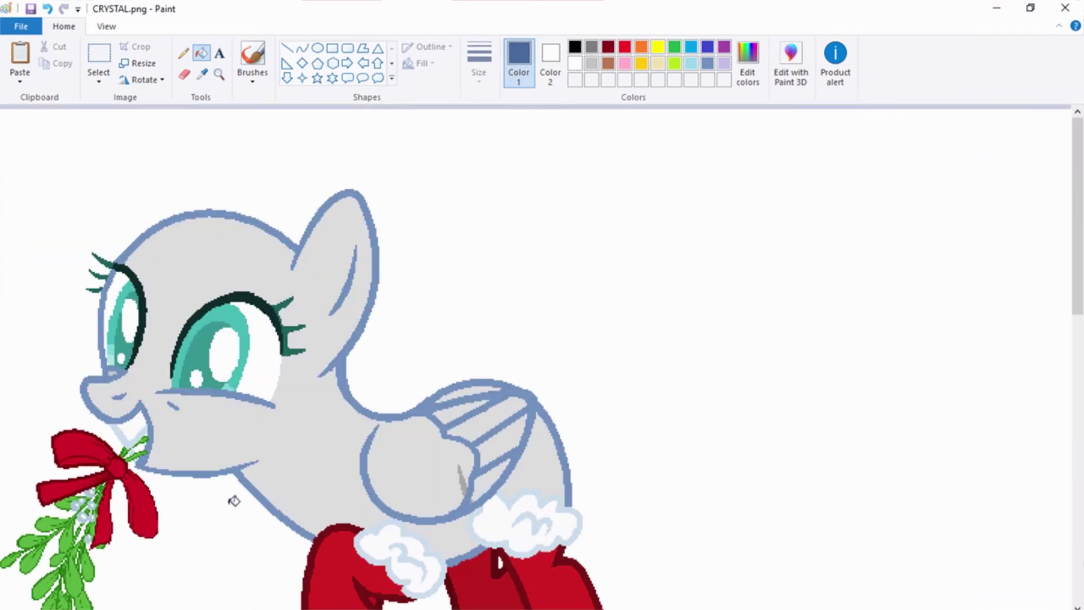
left_click(234, 259)
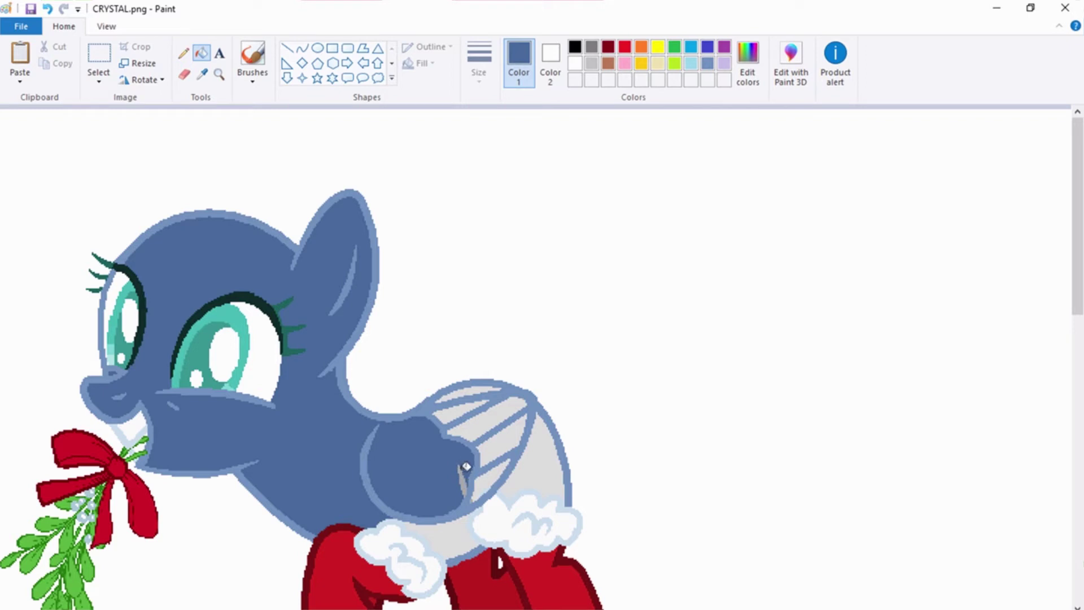
Fill the wing's grey crease, the belly, the hindquarters and the strip of back above the wing with the dark blue coat colour
left_click(462, 466)
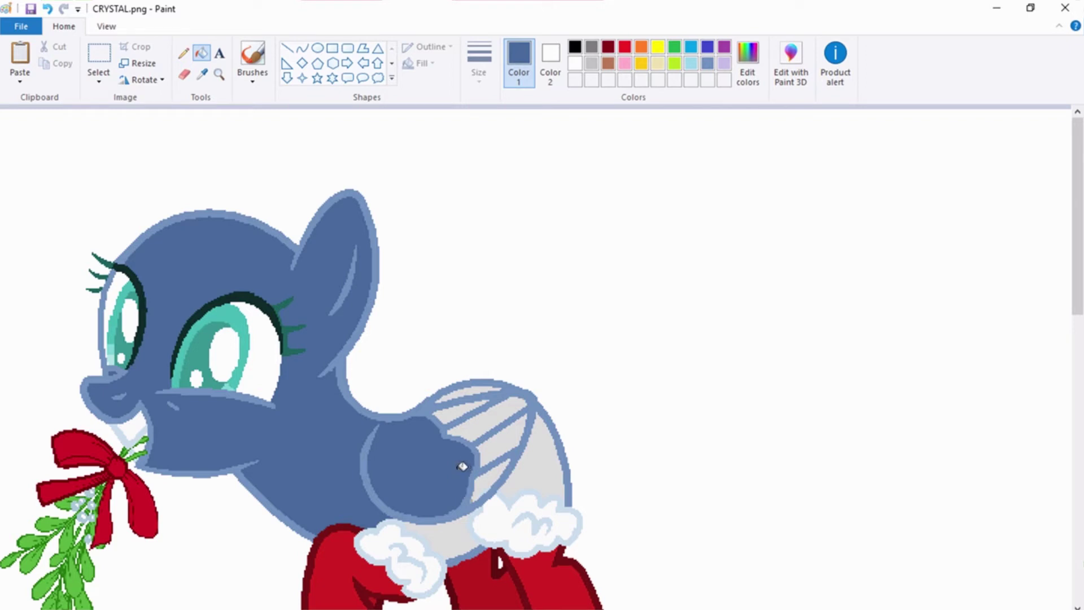
left_click(453, 529)
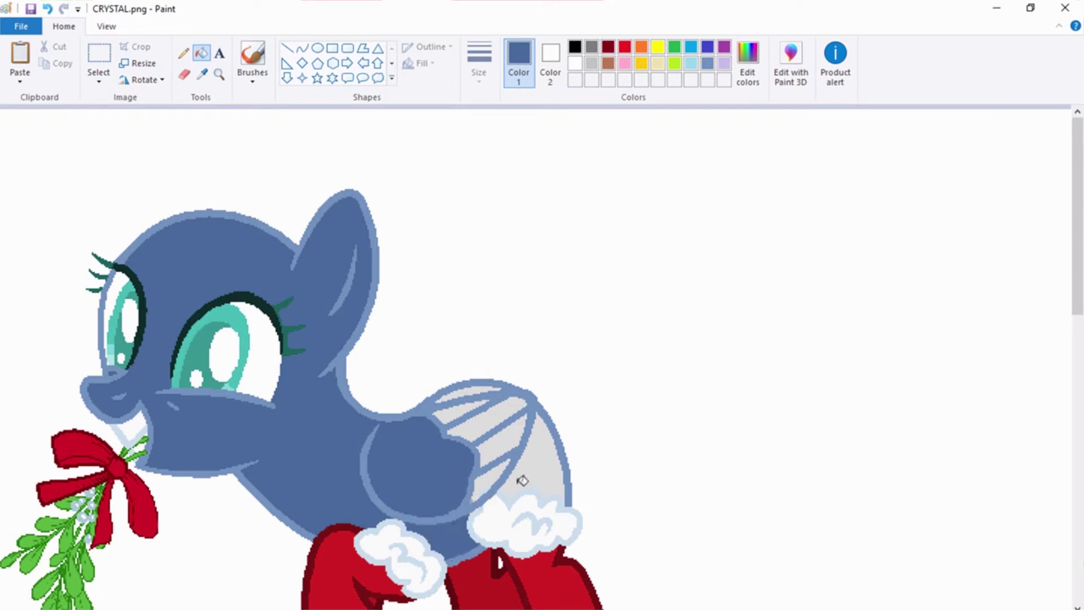
left_click(540, 468)
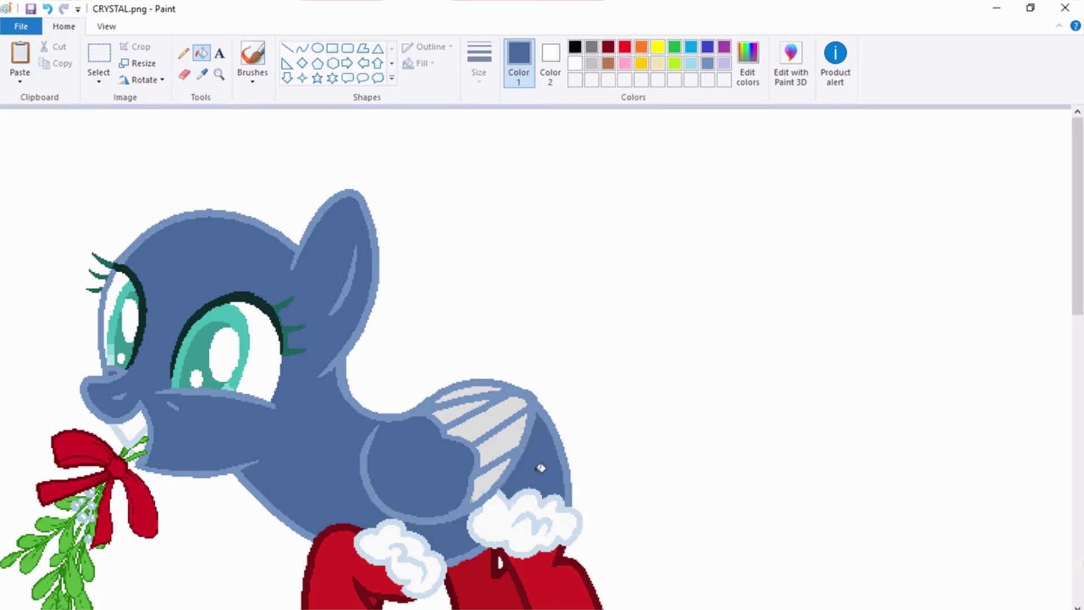
left_click(478, 389)
Sample the turquoise from the finished pony's feathers and fill the four grey feather sections of the other pony's wing
scroll(372, 520, "down", 5)
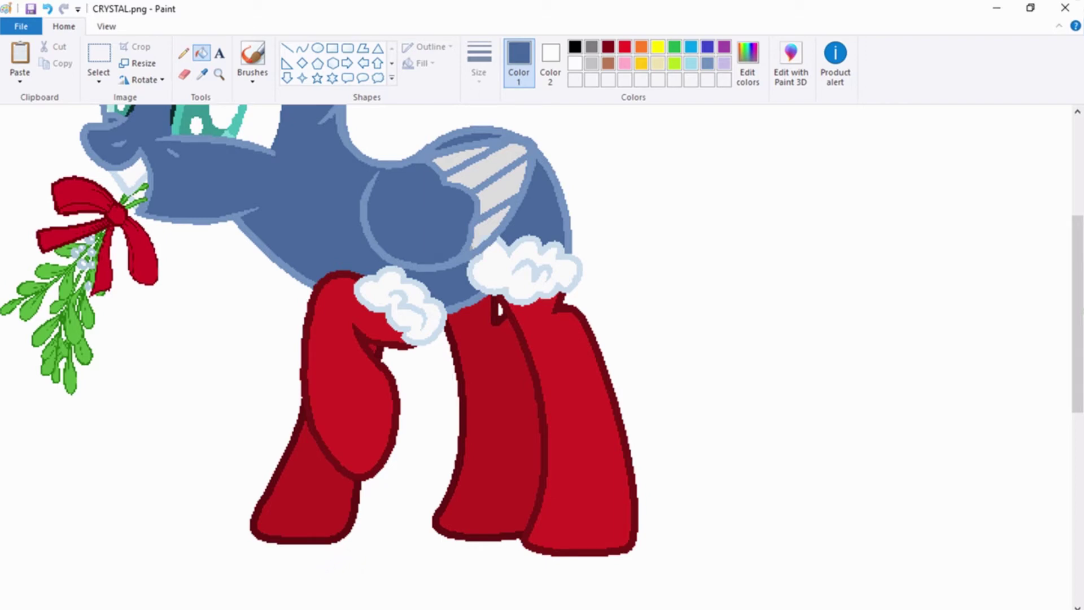
scroll(241, 605, "right", 10)
scroll(241, 606, "right", 4)
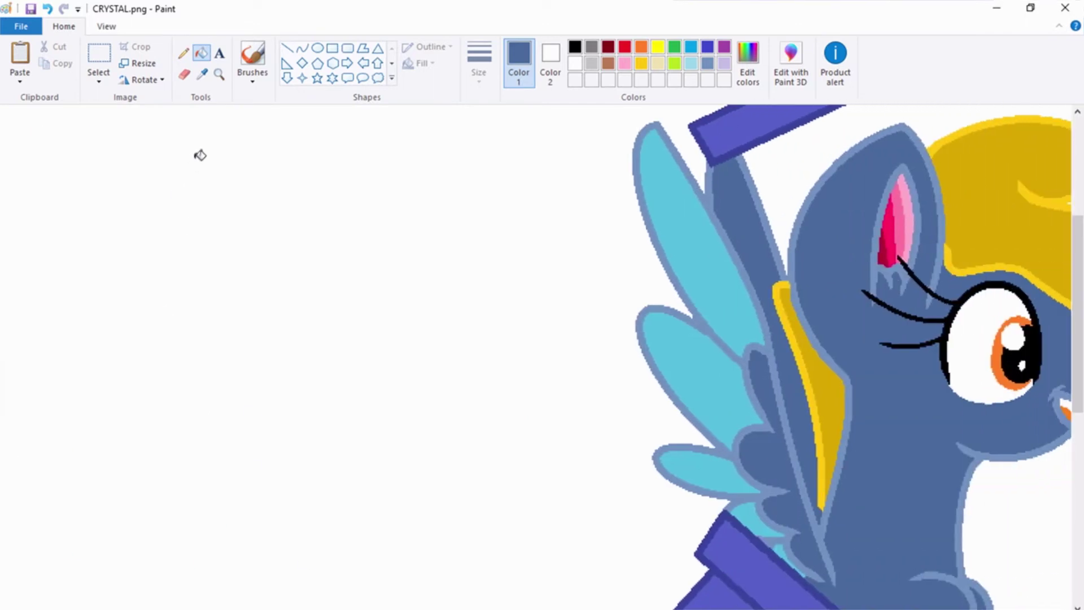
left_click(202, 74)
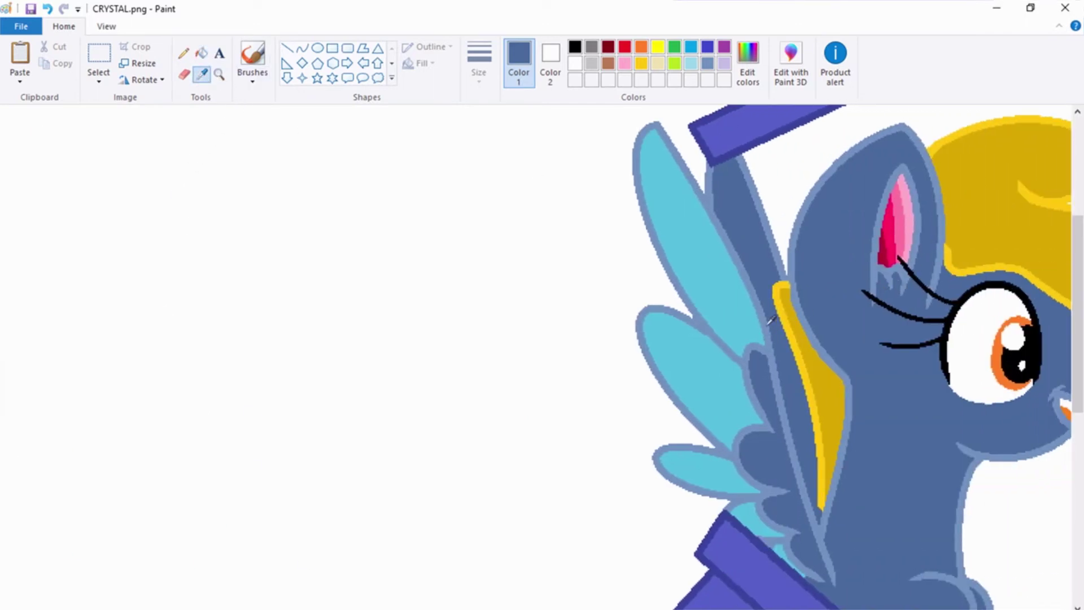
left_click(743, 313)
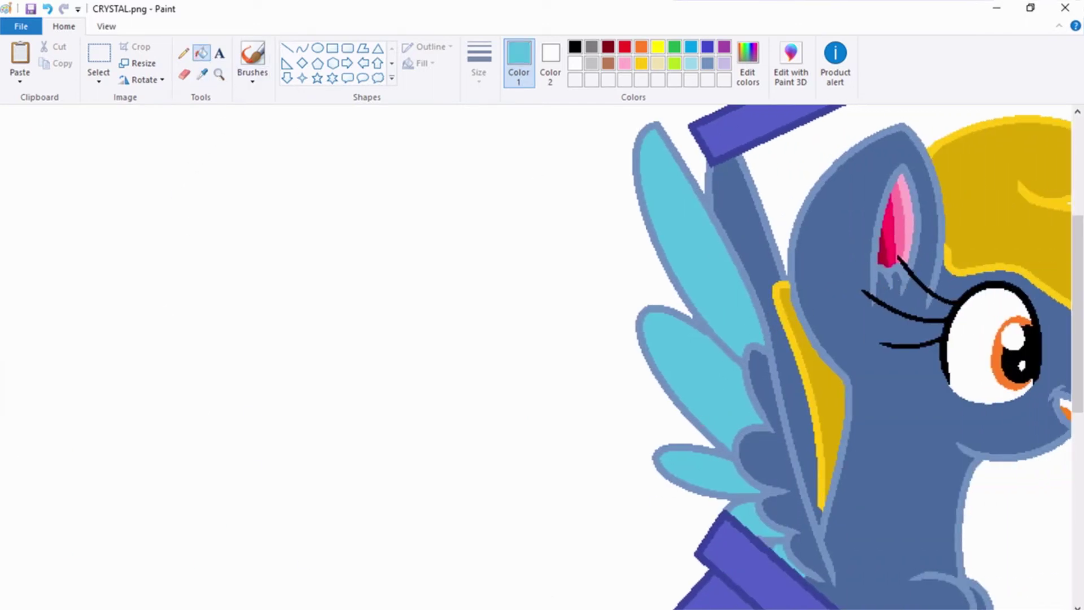
scroll(286, 571, "left", 5)
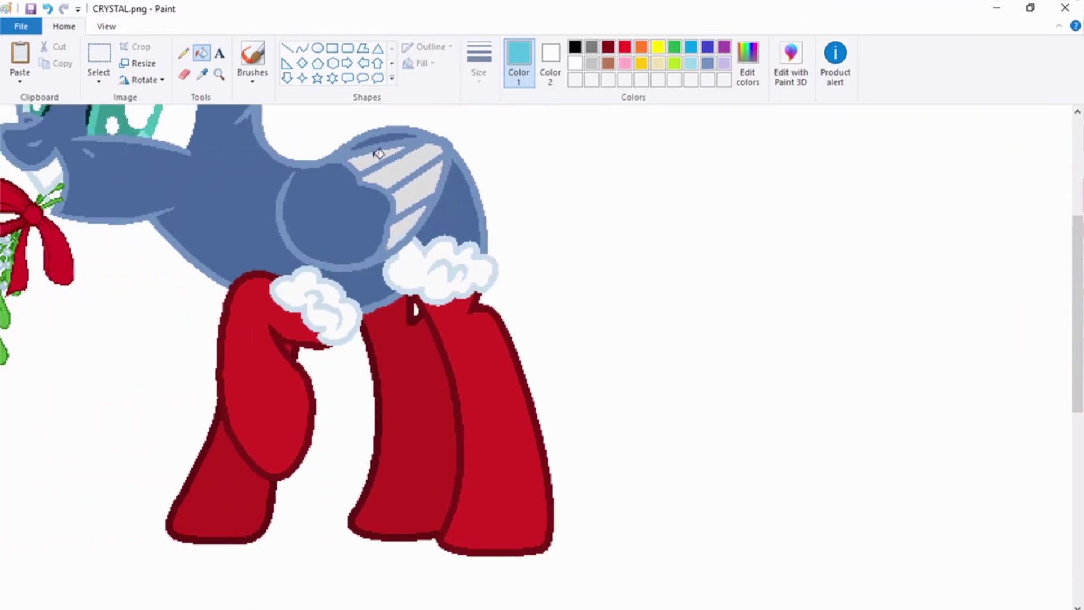
left_click(378, 153)
left_click(423, 158)
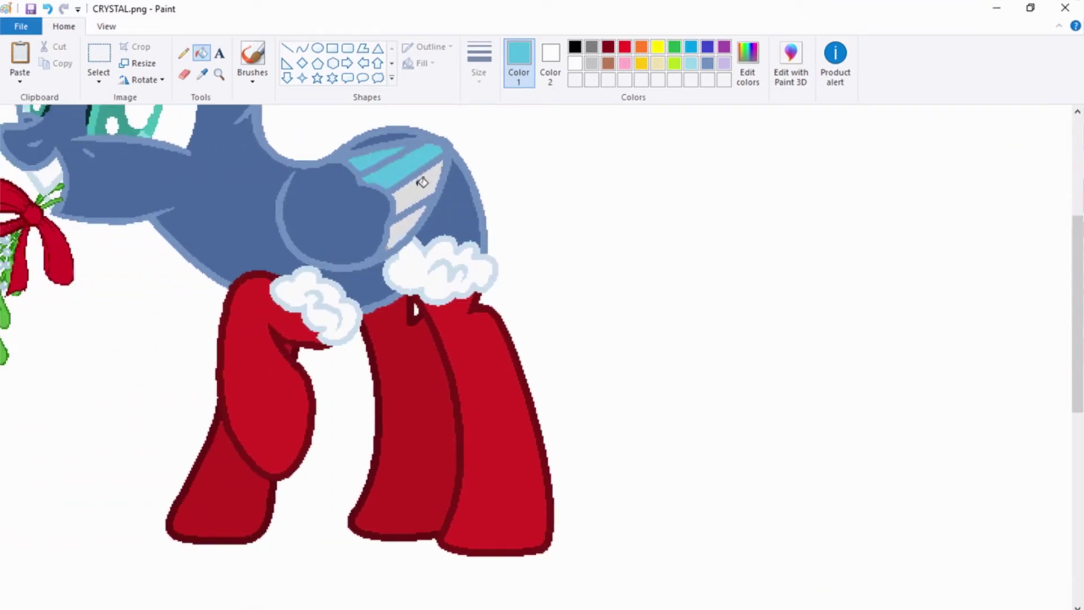
left_click(422, 184)
left_click(401, 227)
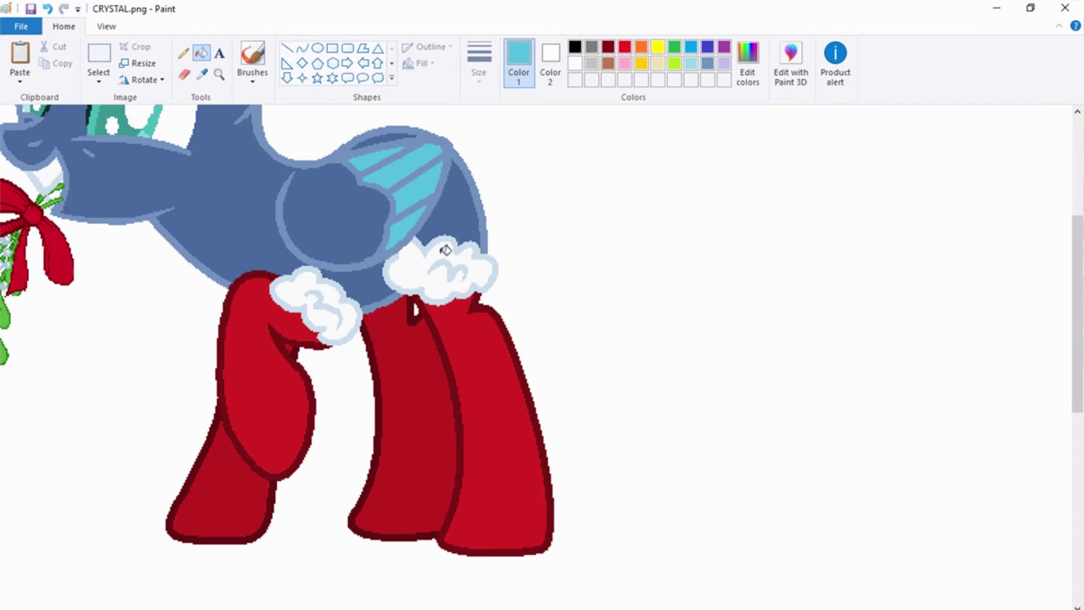
Sample the pale blue outline colour from the hind fur cuff and draw a curve with it along the cuff's edge below the wing
scroll(446, 250, "up", 2)
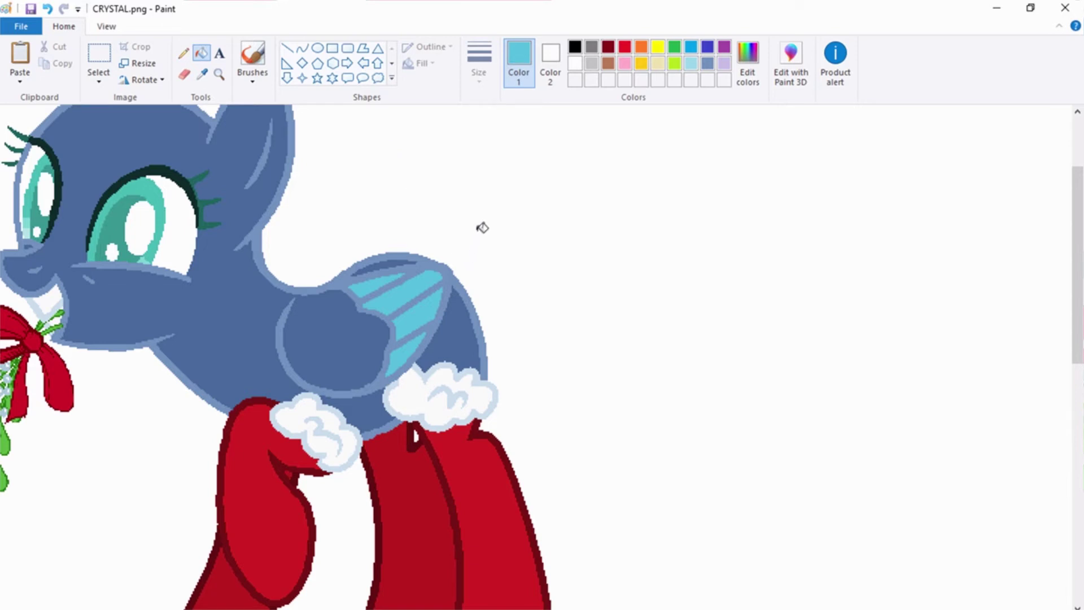
left_click(302, 48)
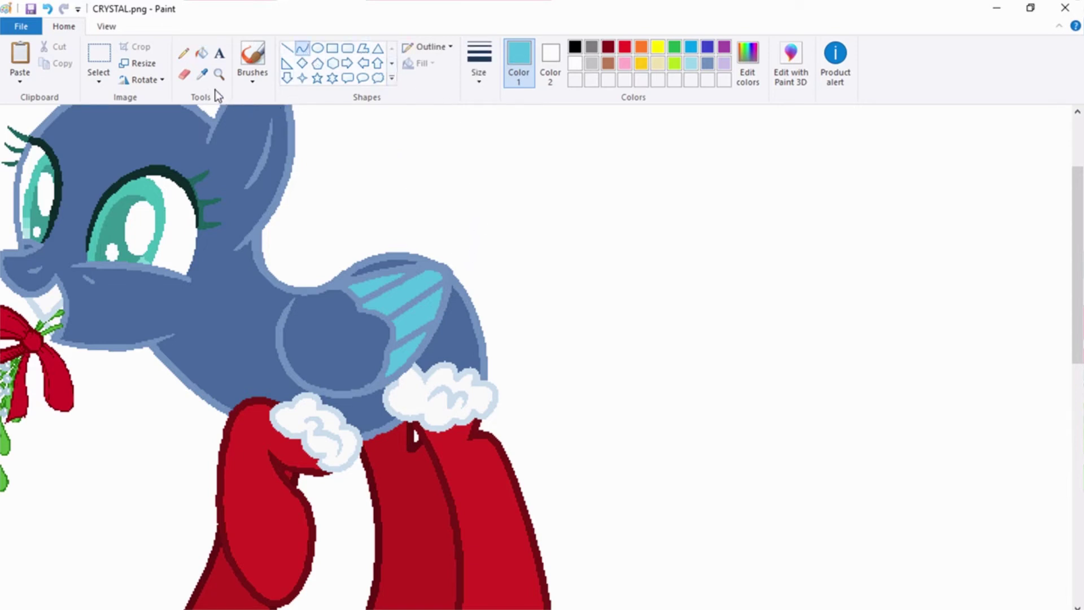
left_click(203, 75)
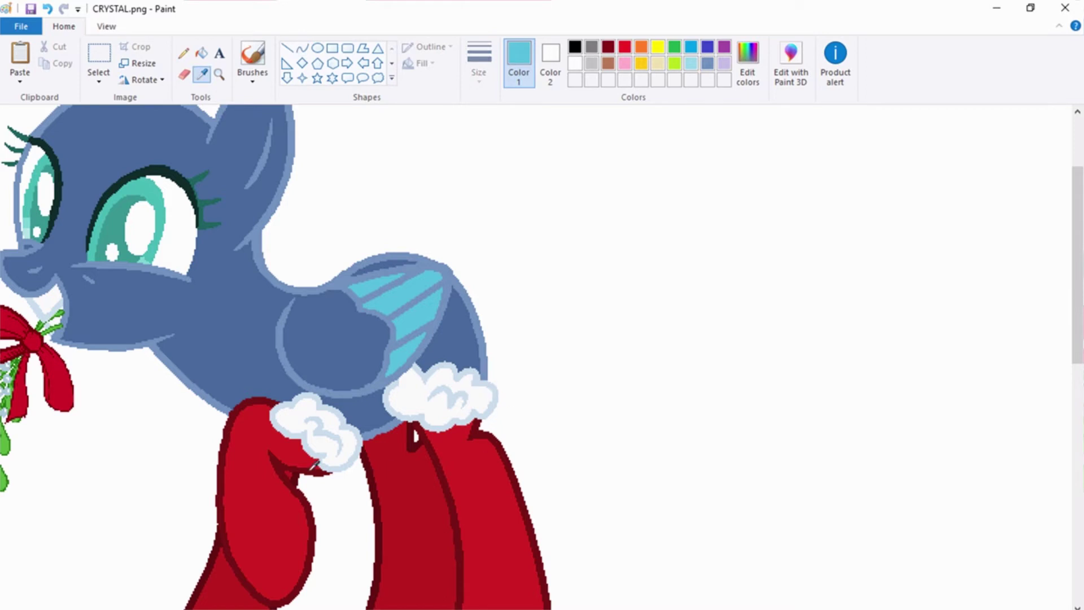
left_click(473, 368)
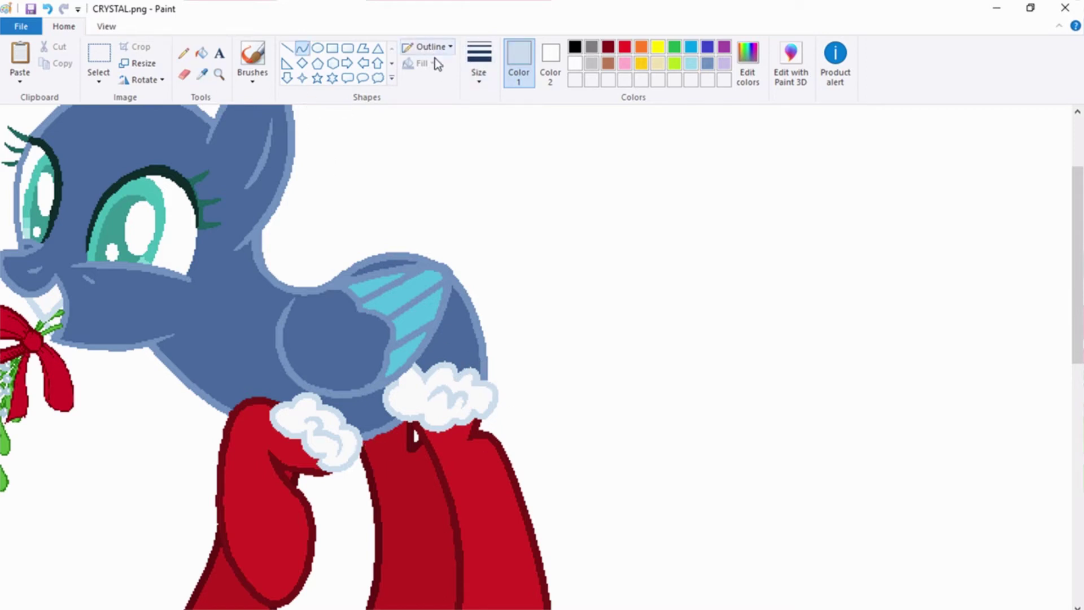
left_click(479, 61)
left_click(497, 156)
scroll(556, 469, "up", 3, "ctrl")
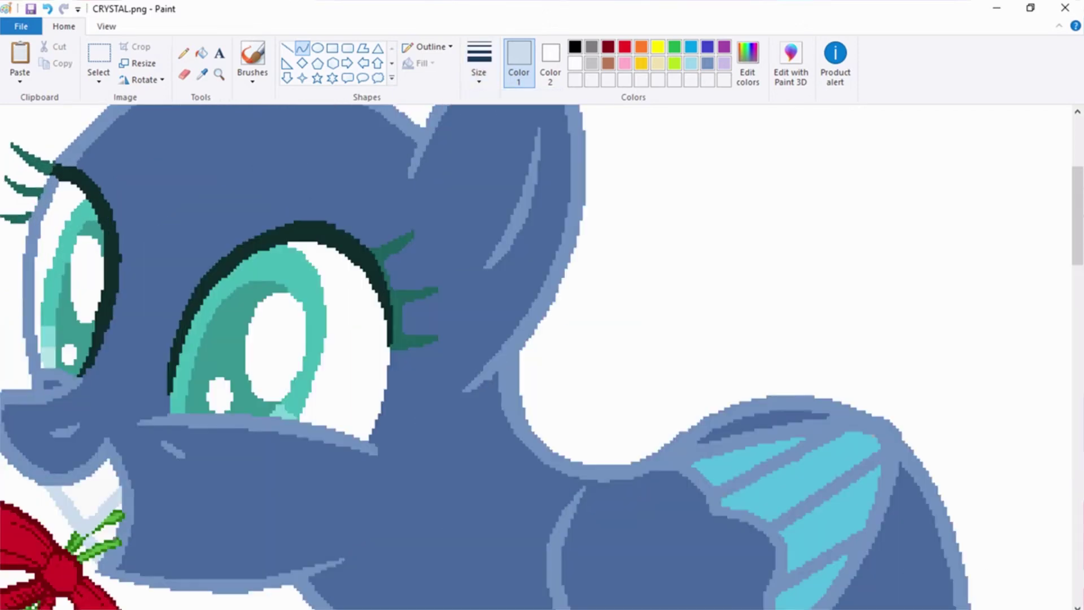
scroll(554, 463, "down", 5)
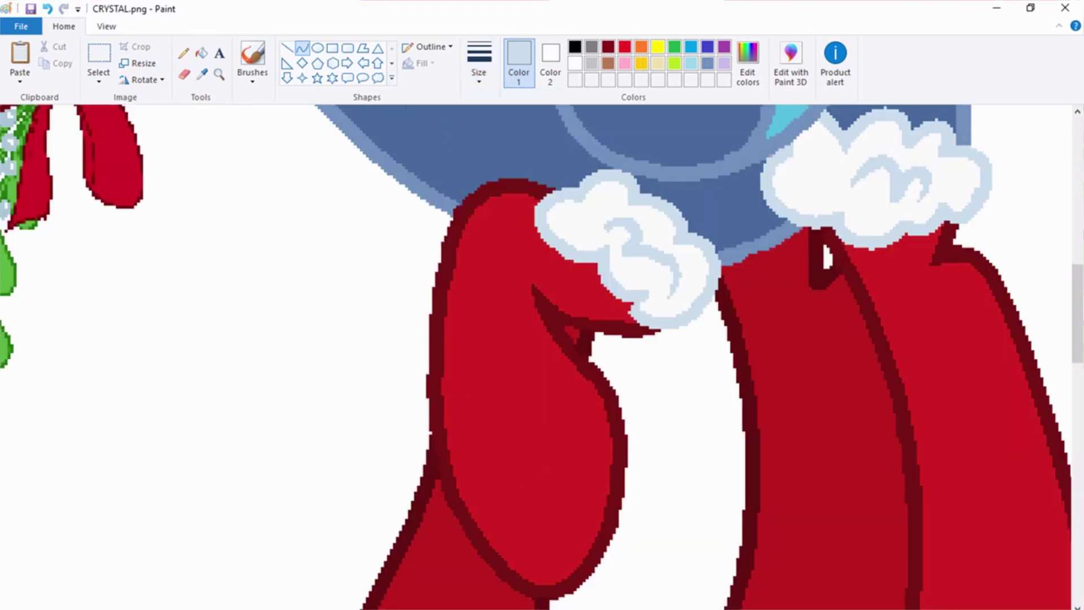
scroll(250, 407, "right", 5)
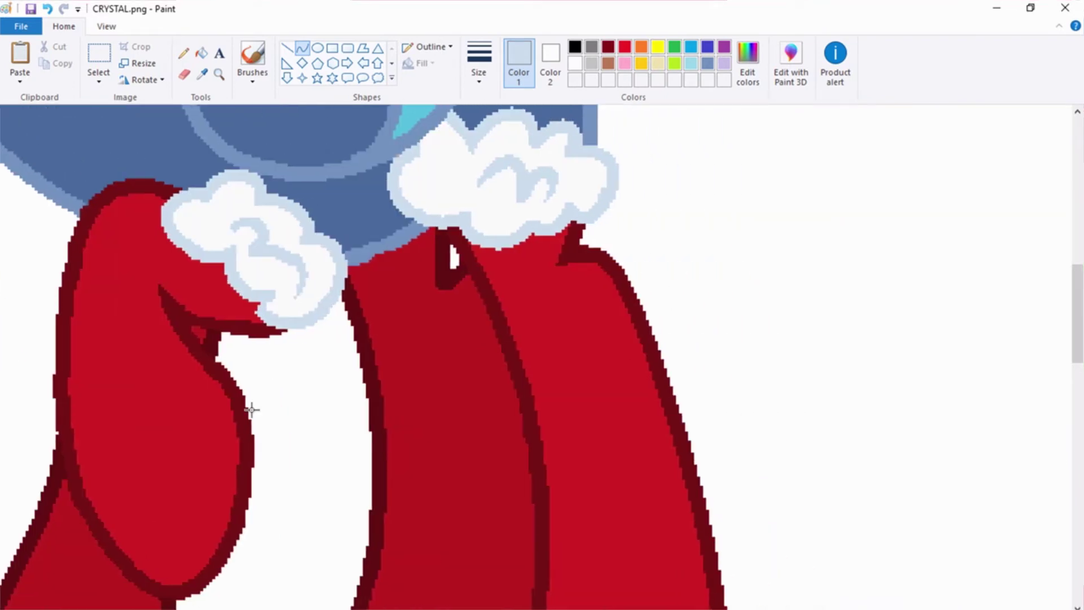
scroll(395, 443, "up", 4)
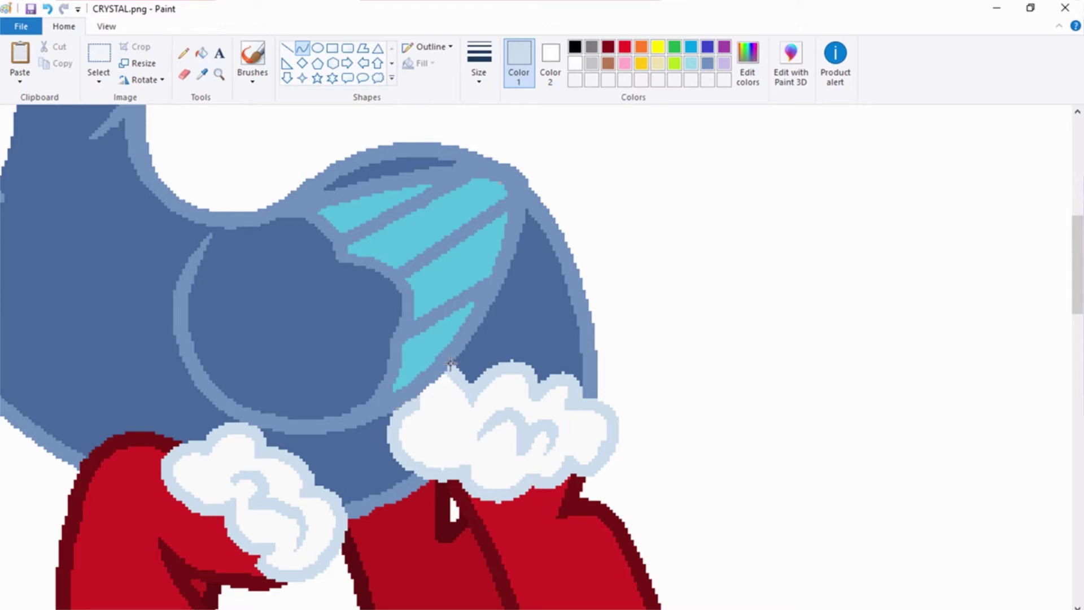
left_click_drag(452, 363, 408, 383)
left_click_drag(406, 384, 413, 386)
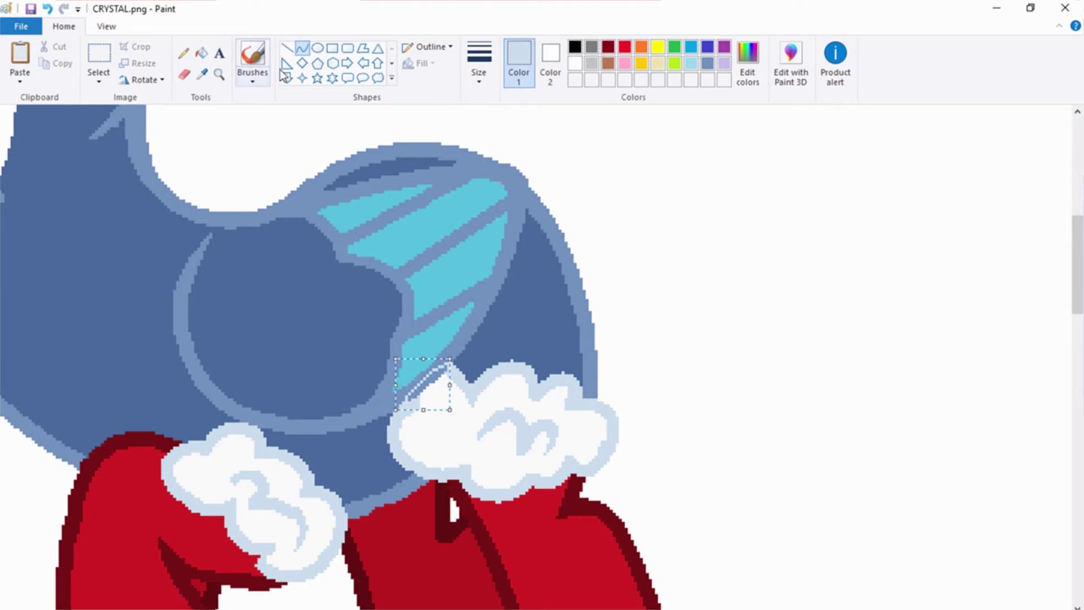
Fill the gap beside the new curve on the hind fur cuff with the pale blue and retouch the outline with the Pencil
left_click(201, 53)
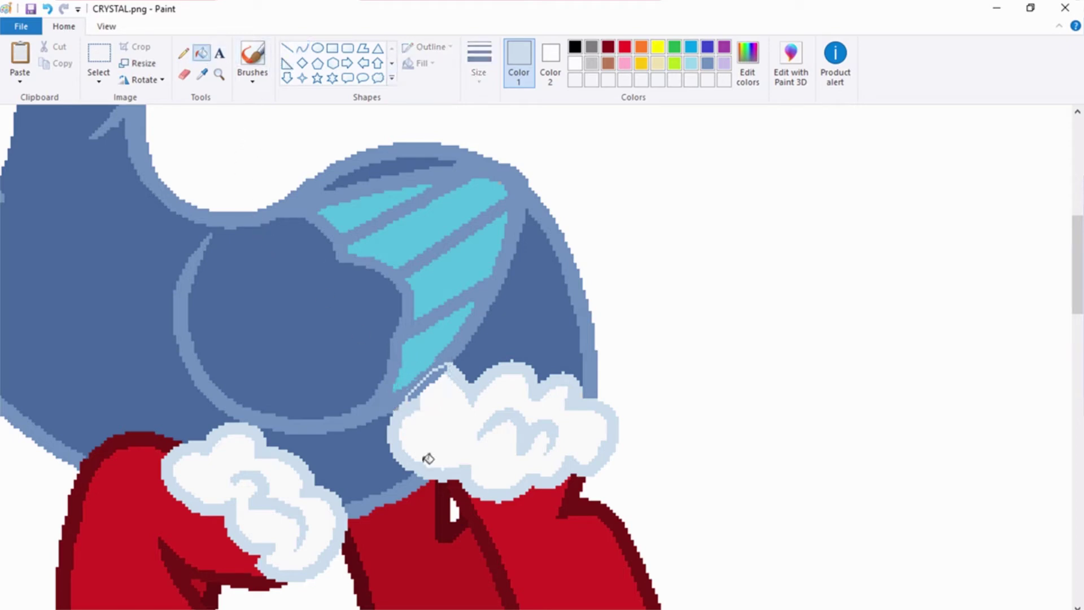
left_click(445, 368)
left_click(183, 53)
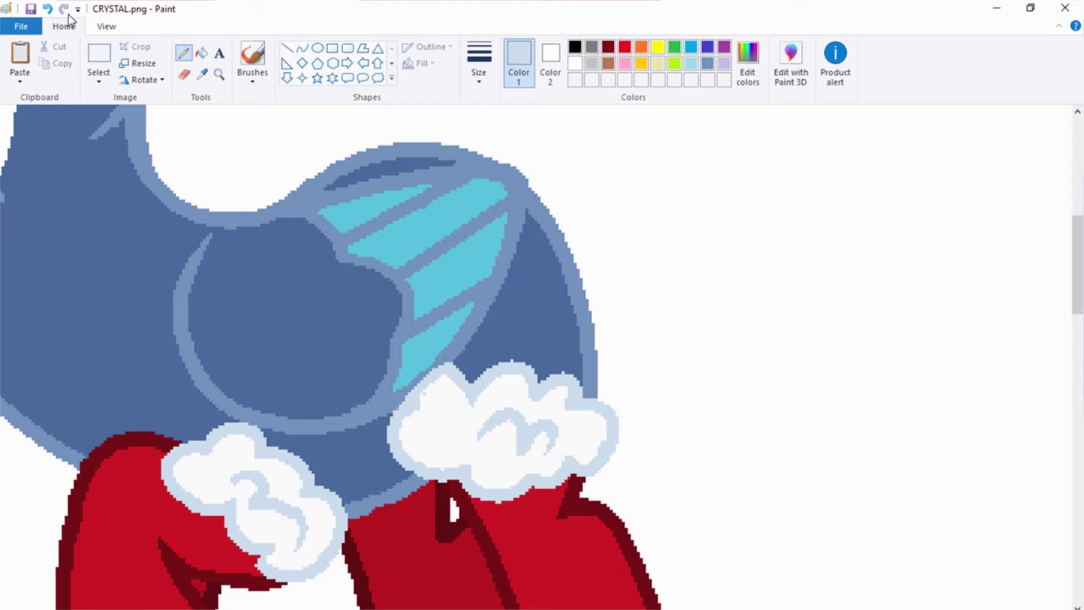
left_click(47, 8)
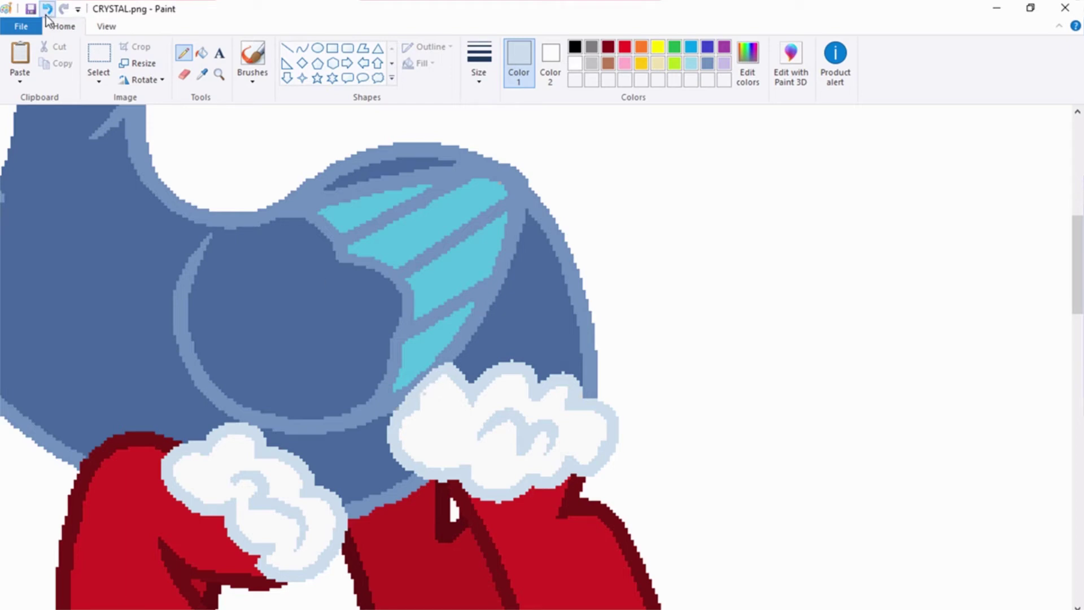
left_click(425, 394)
left_click(48, 11)
left_click(48, 8)
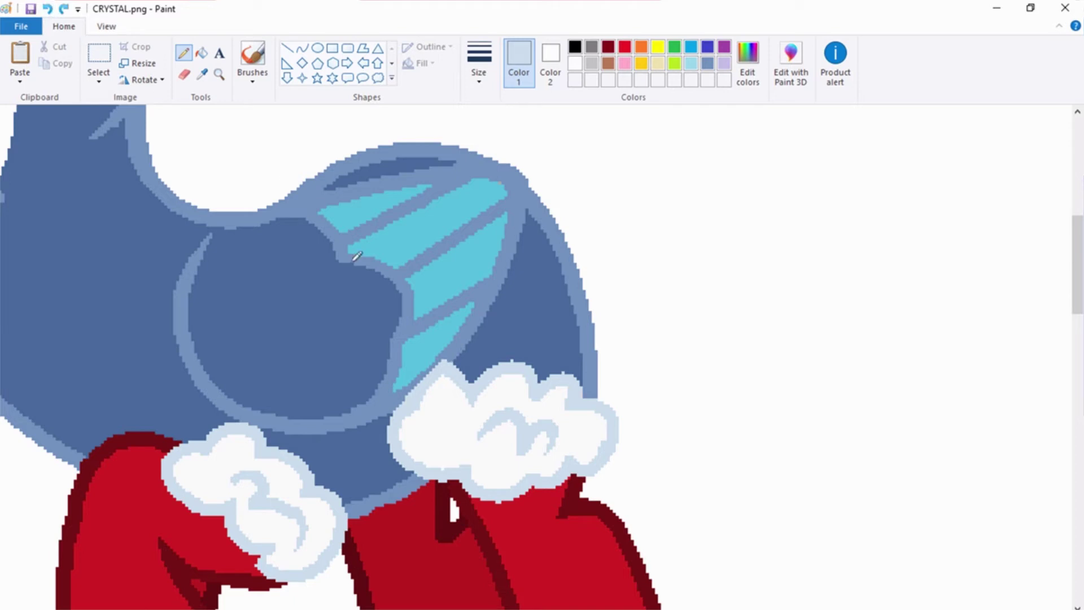
left_click(450, 353)
left_click(47, 9)
Sample the white from the hind cuff's fur and clean up the inner edge of its outline with the Pencil
left_click(204, 75)
left_click(433, 416)
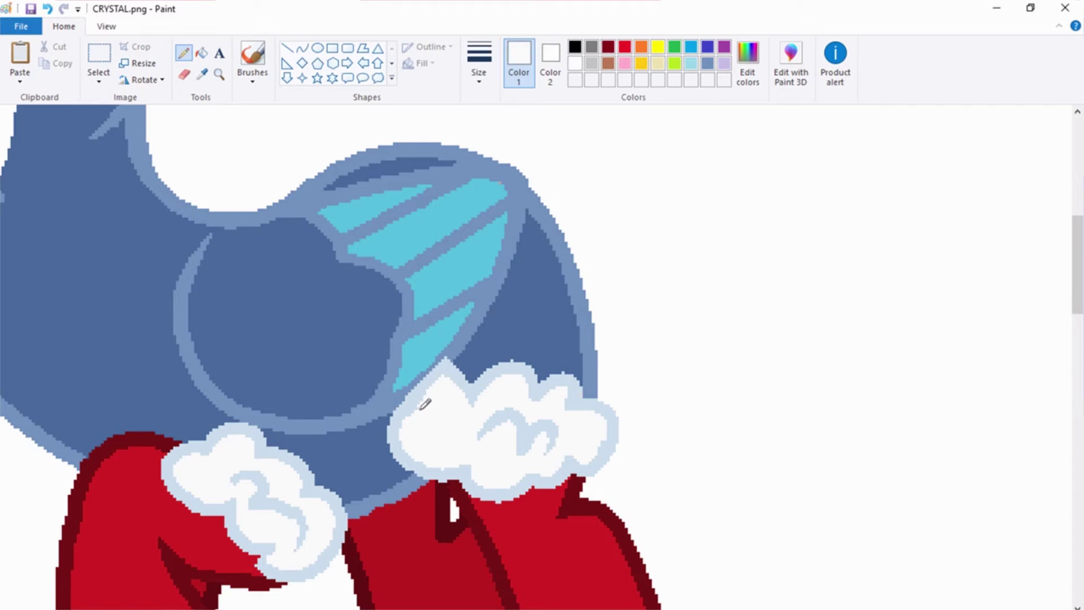
left_click(50, 9)
left_click(420, 406)
scroll(579, 440, "down", 3)
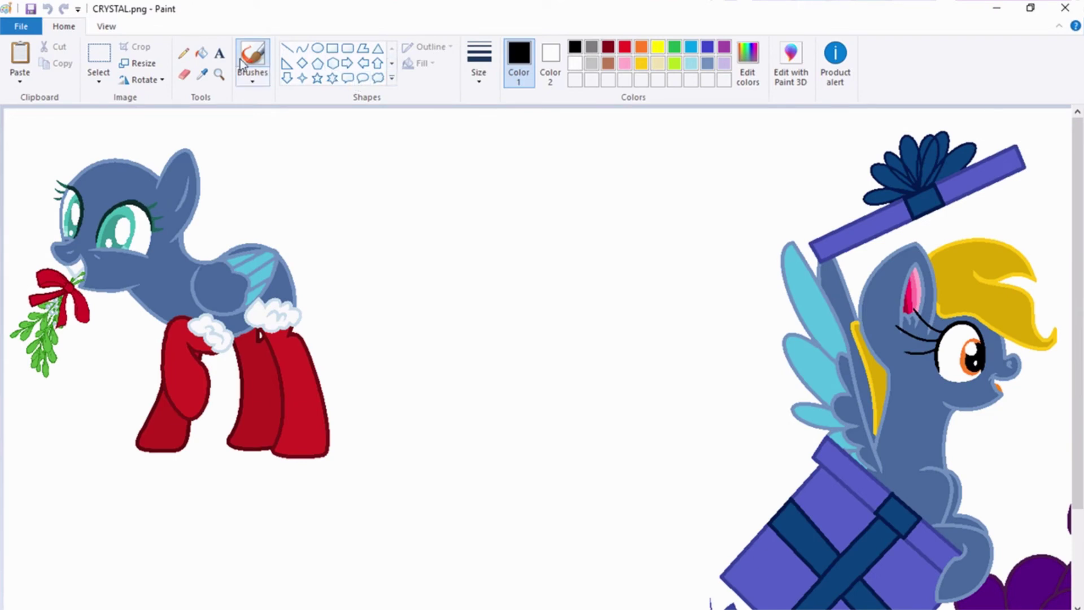
Sample the orange from the finished pony's iris and fill the outer iris of both eyes of the mistletoe pony
left_click(201, 73)
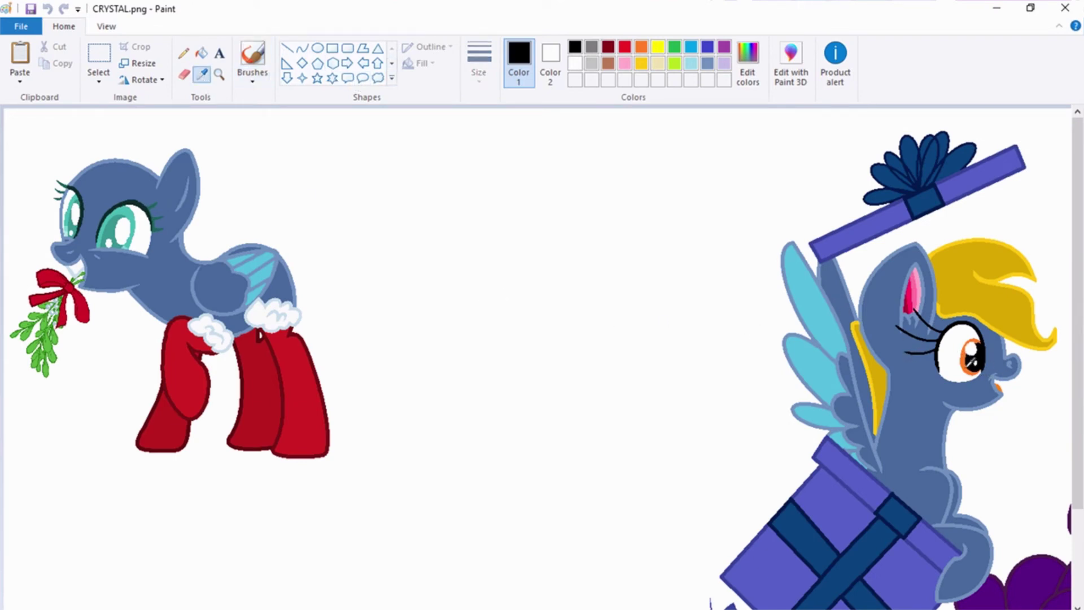
left_click(968, 362)
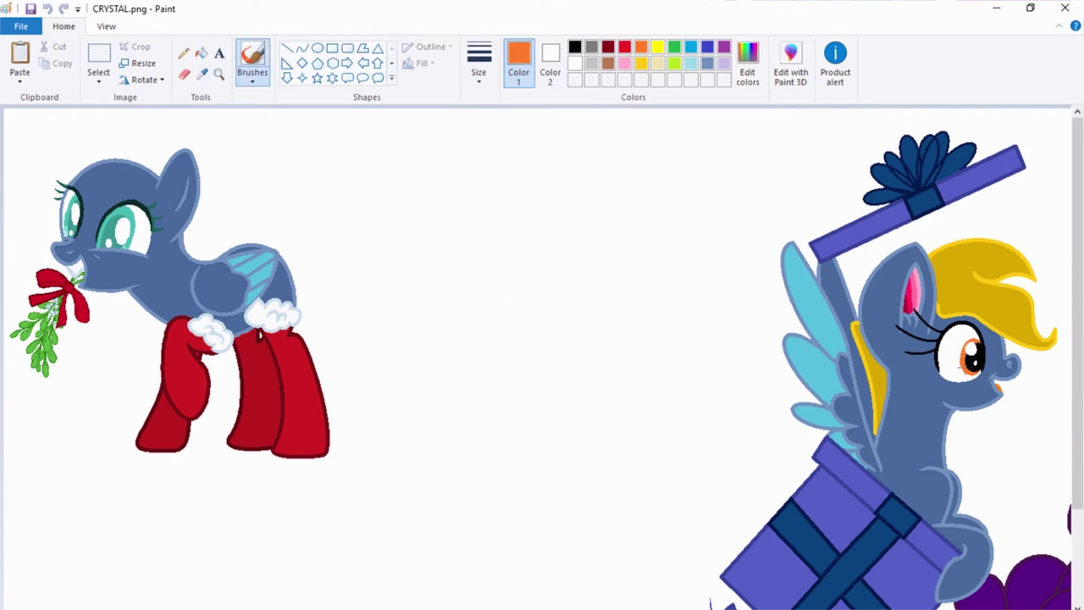
left_click(202, 53)
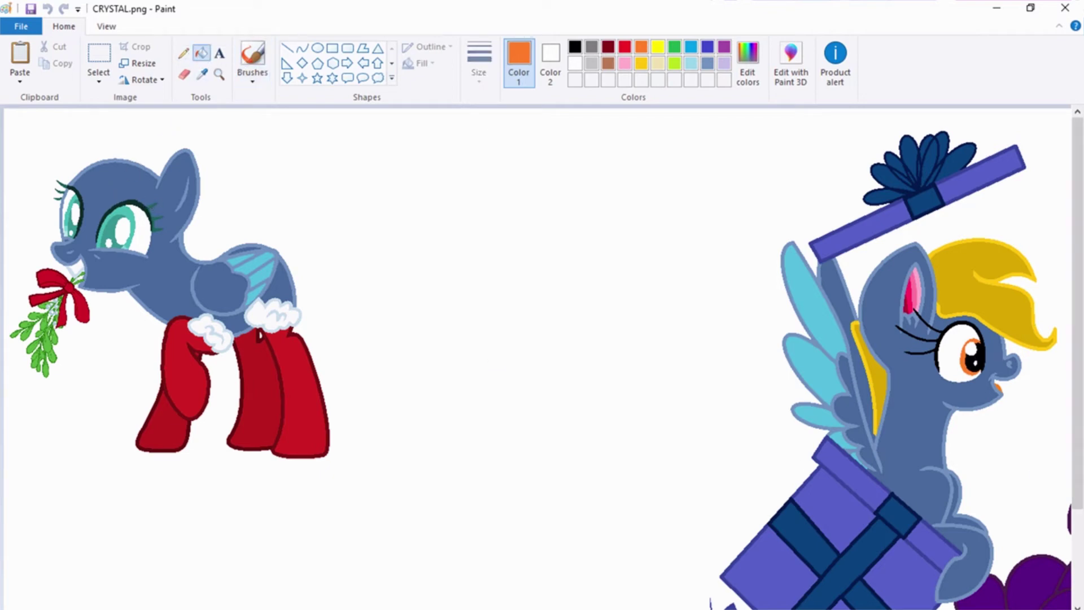
key("ctrl+Page_Up")
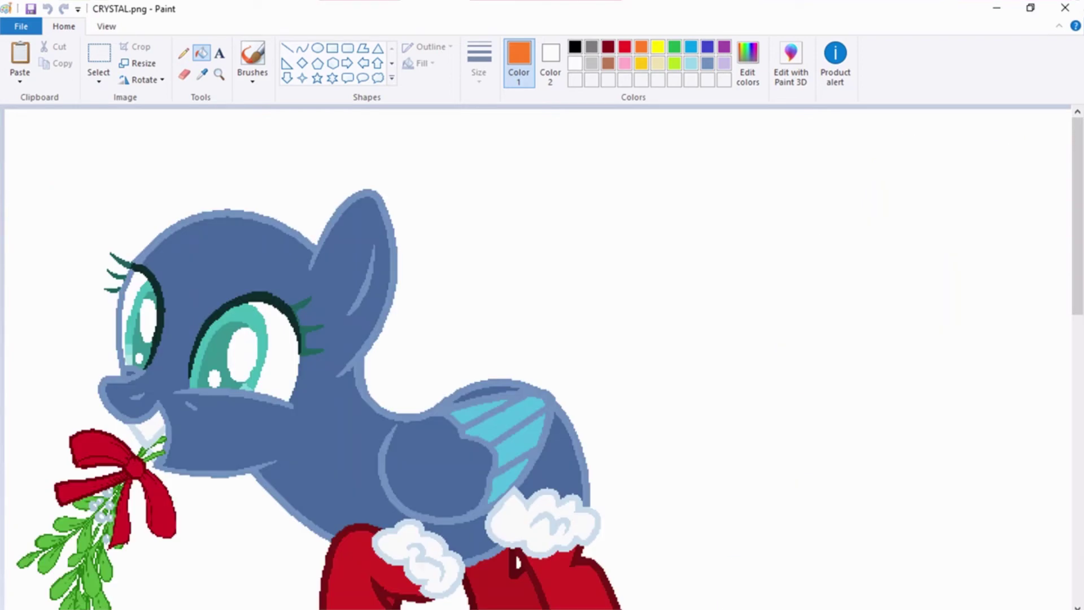
left_click(263, 328)
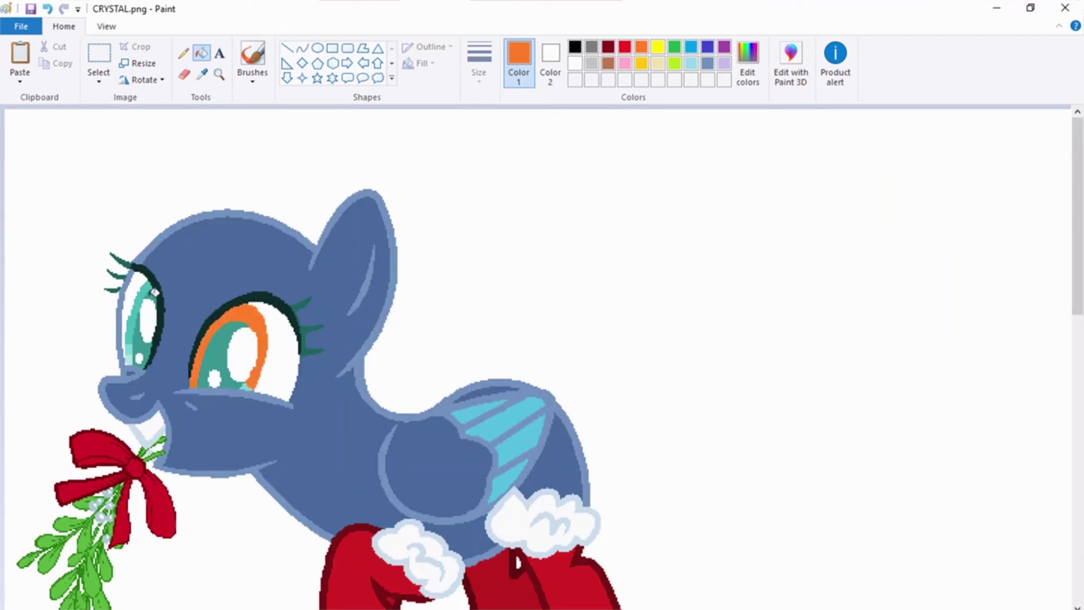
left_click(153, 286)
Mix a lighter shade of the orange and fill the lowest iris highlight of the far eye with it
left_click(756, 82)
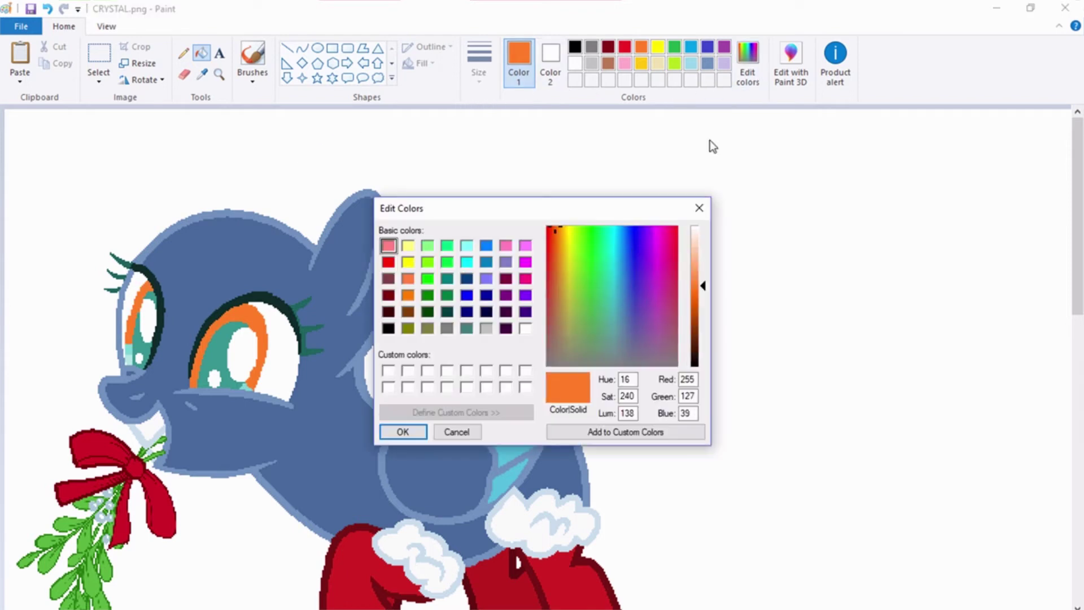
left_click(696, 269)
left_click(403, 431)
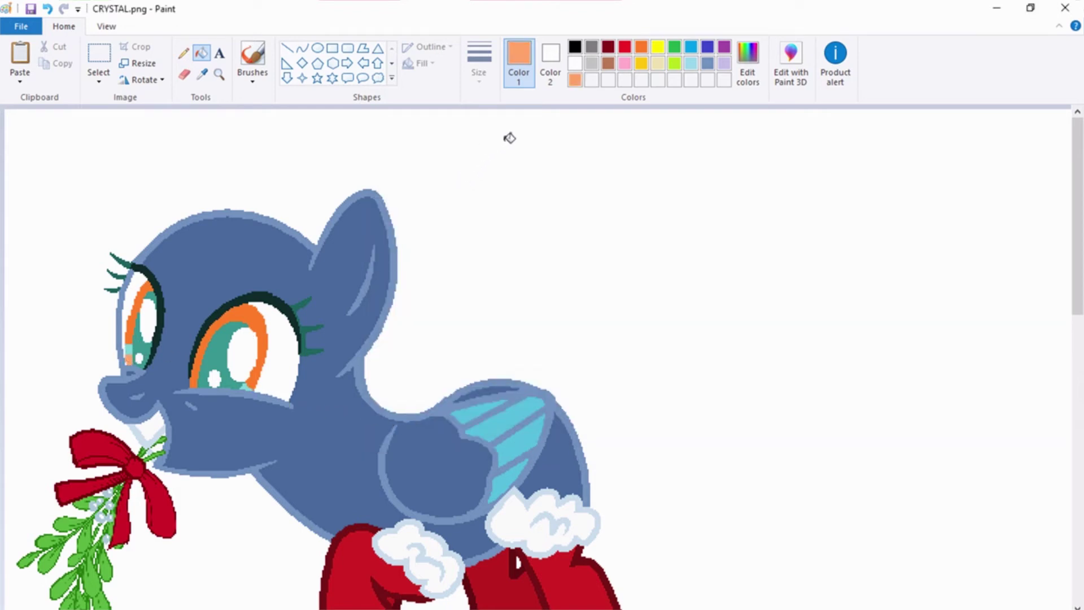
Sample the iris orange, darken it to RGB 210, 84, 0 and fill the small aqua patches in both irises
left_click(204, 74)
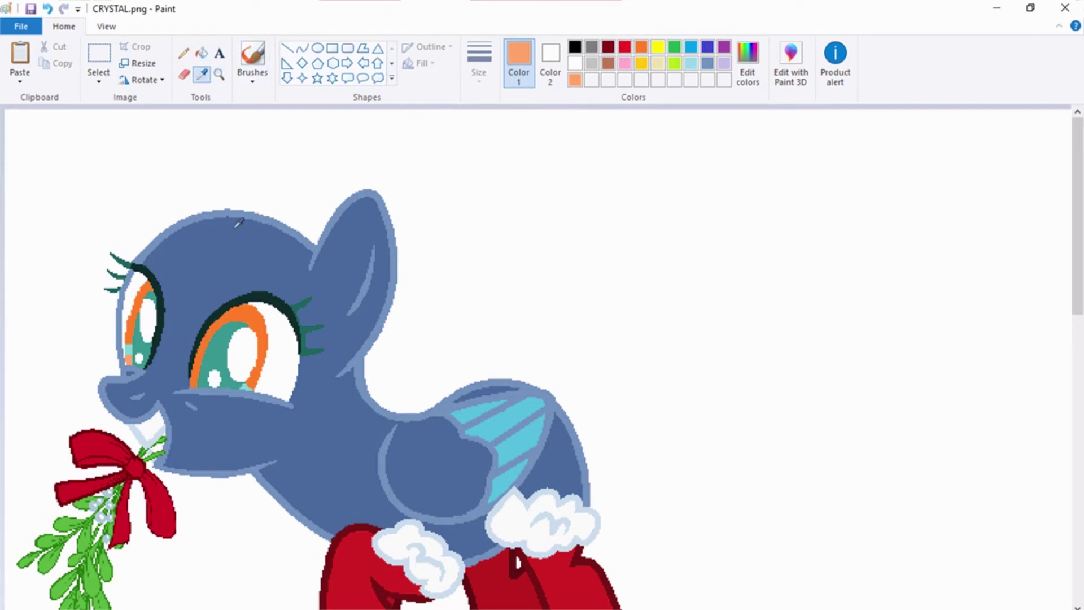
left_click(260, 316)
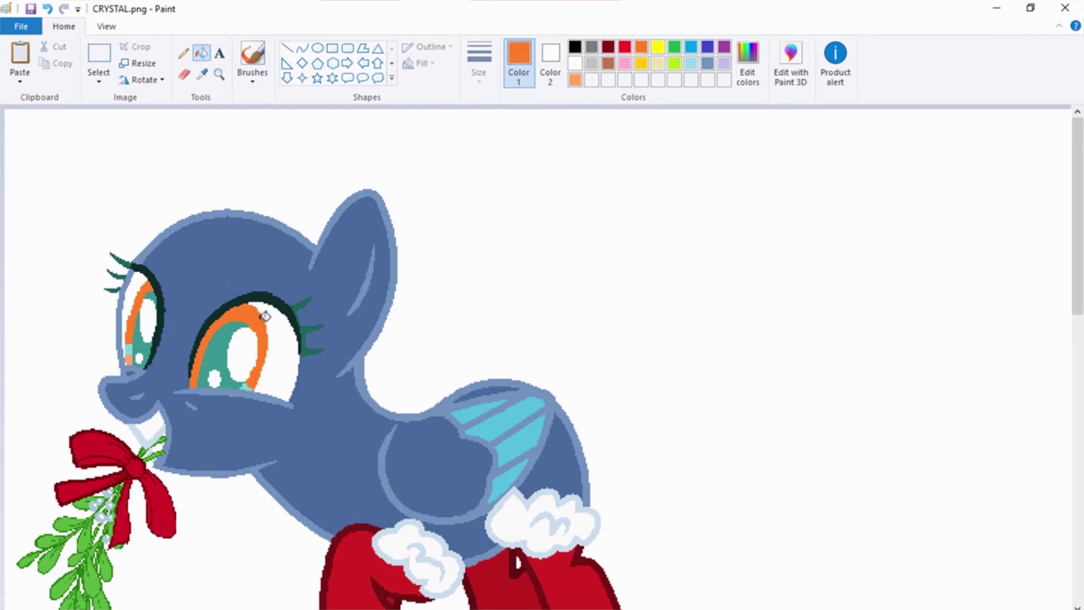
left_click(748, 79)
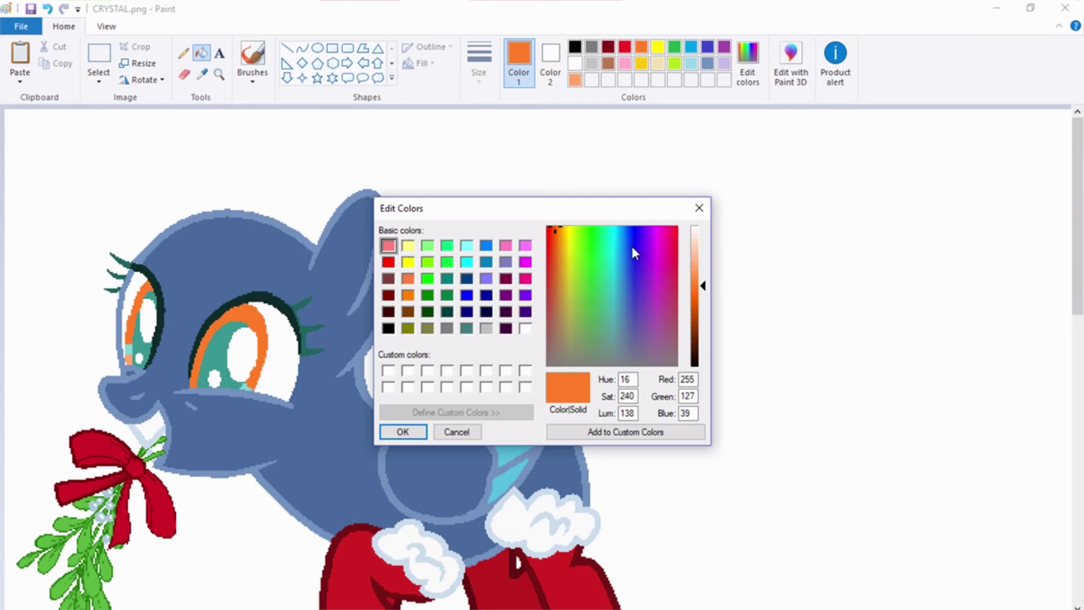
left_click(696, 316)
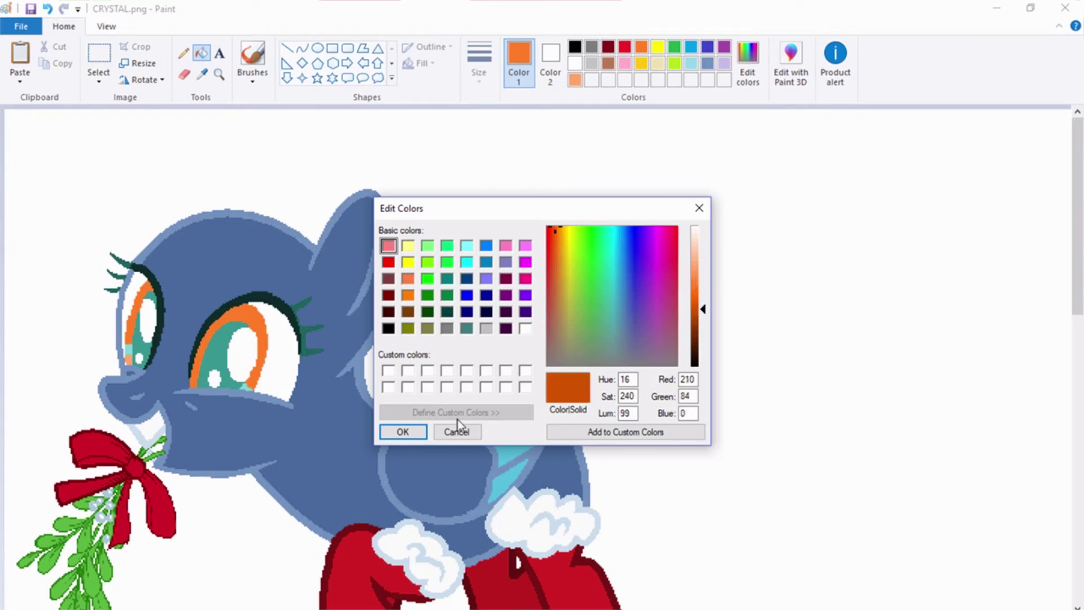
left_click(401, 432)
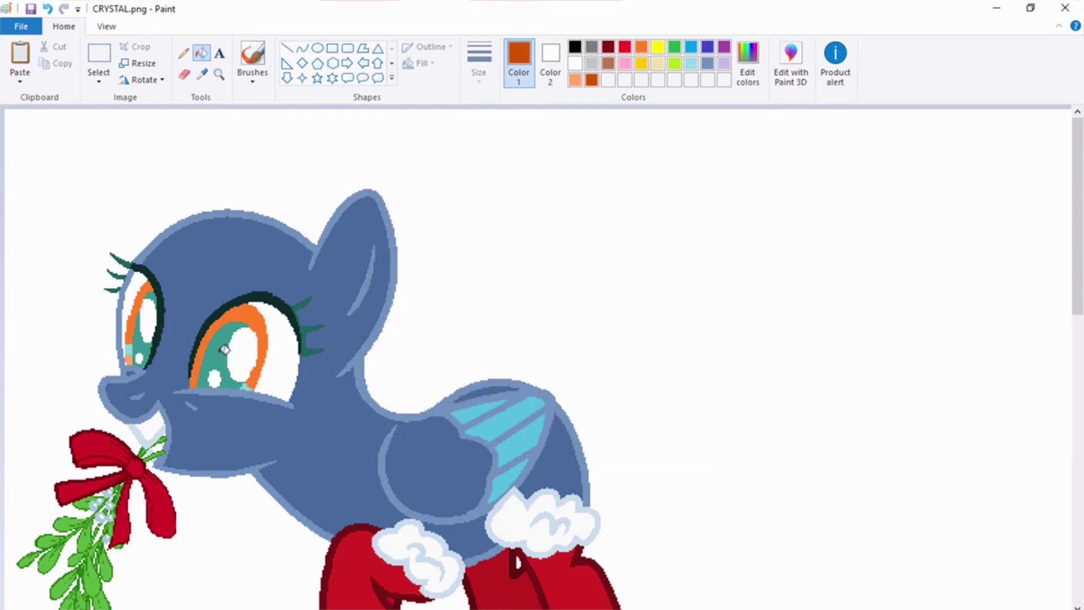
left_click(248, 388)
left_click(133, 346)
Fill the green pupils of both eyes with black
left_click(202, 74)
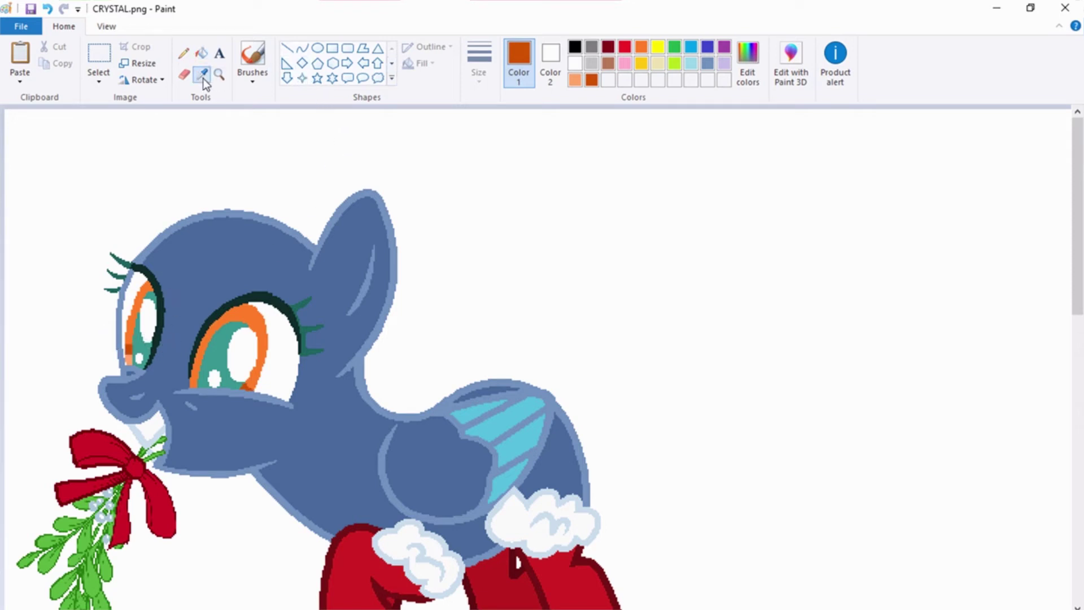
left_click(201, 53)
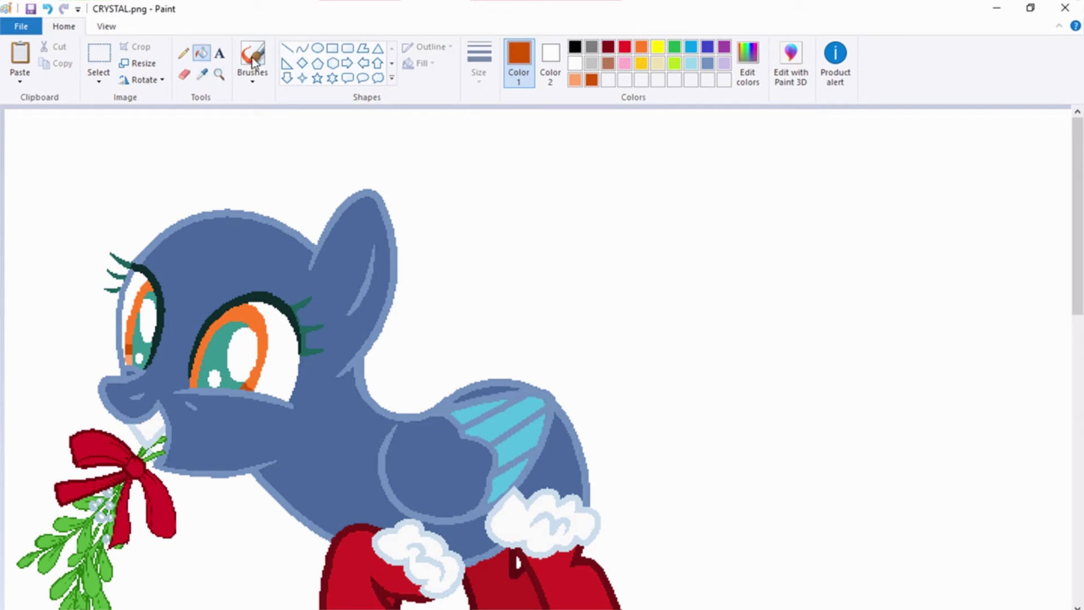
left_click(574, 48)
left_click(225, 340)
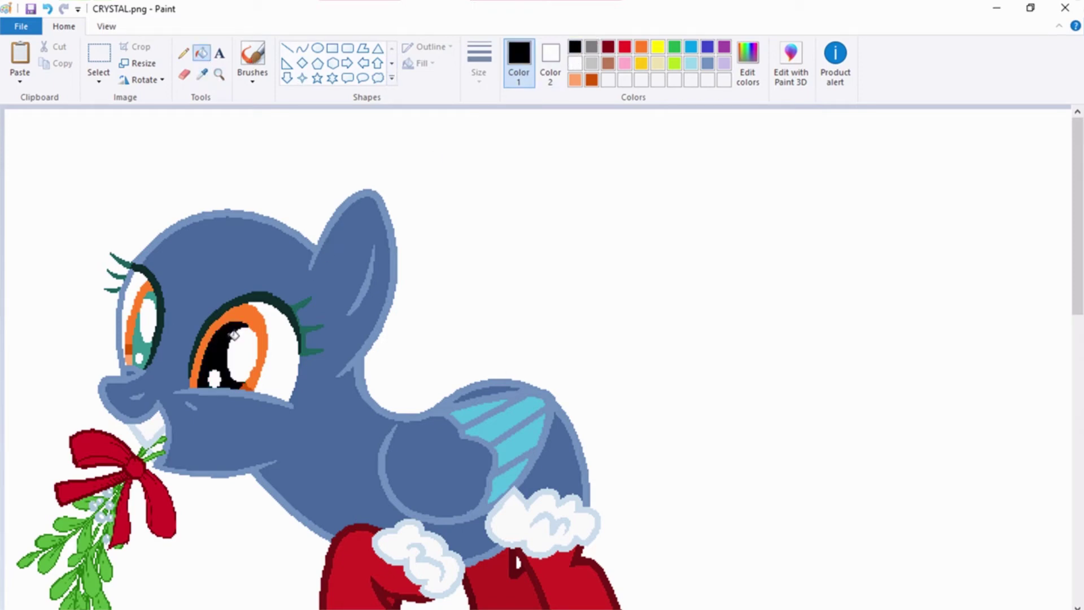
left_click(144, 338)
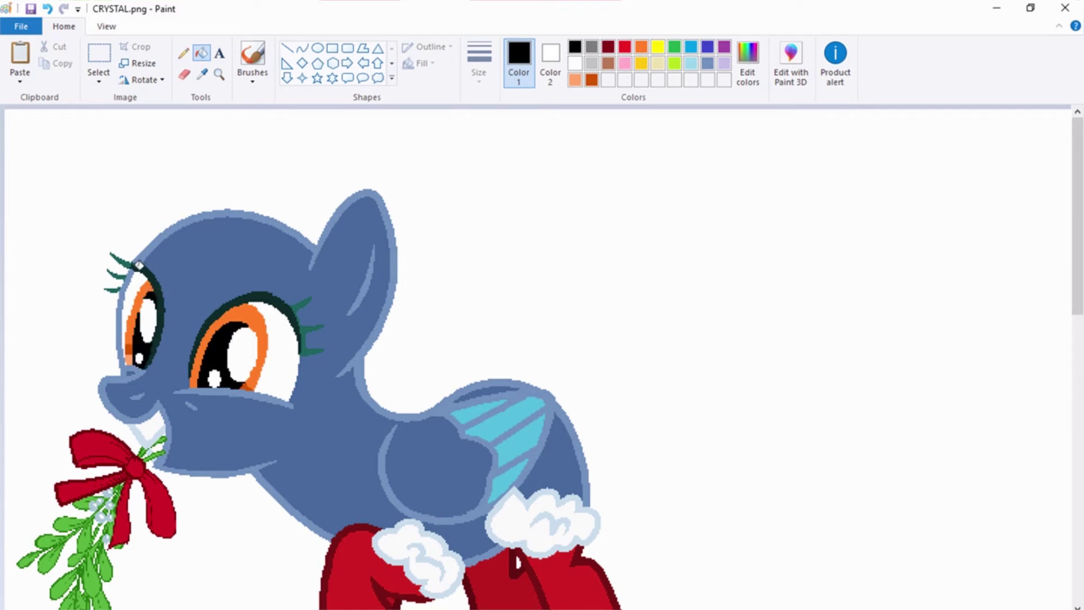
Fill the upper eyelid lines and the green eyelashes of both eyes with black
left_click(142, 265)
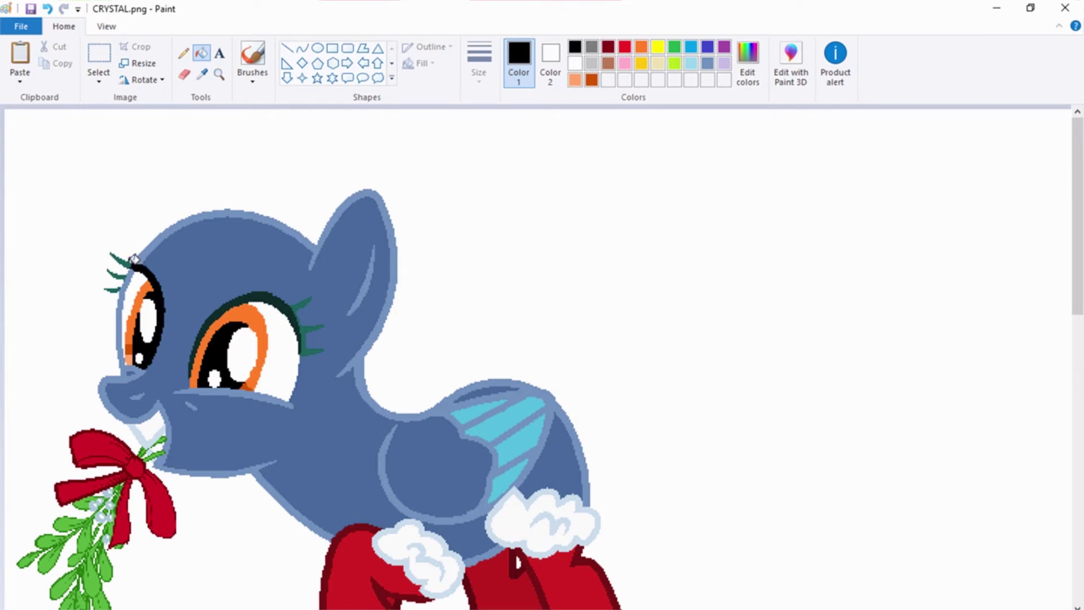
left_click(116, 273)
left_click(113, 289)
left_click(264, 293)
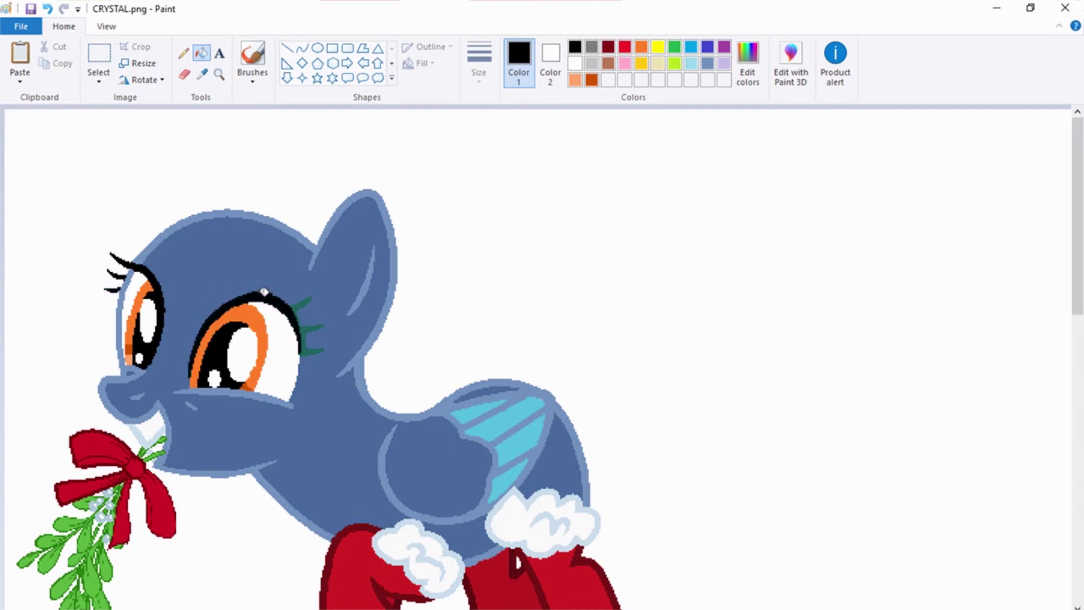
left_click(300, 303)
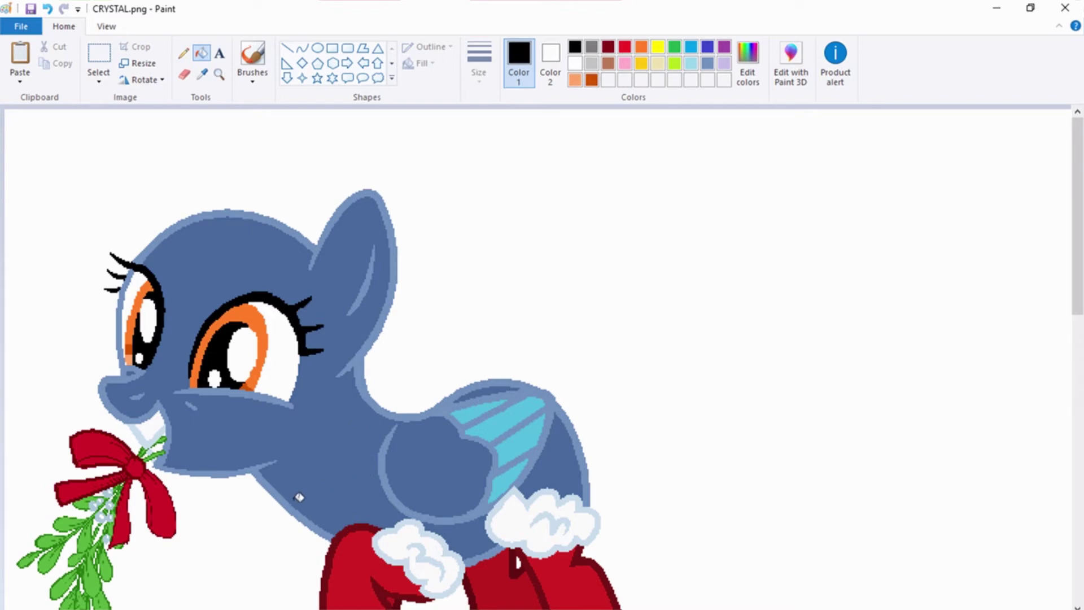
scroll(252, 528, "down", 5)
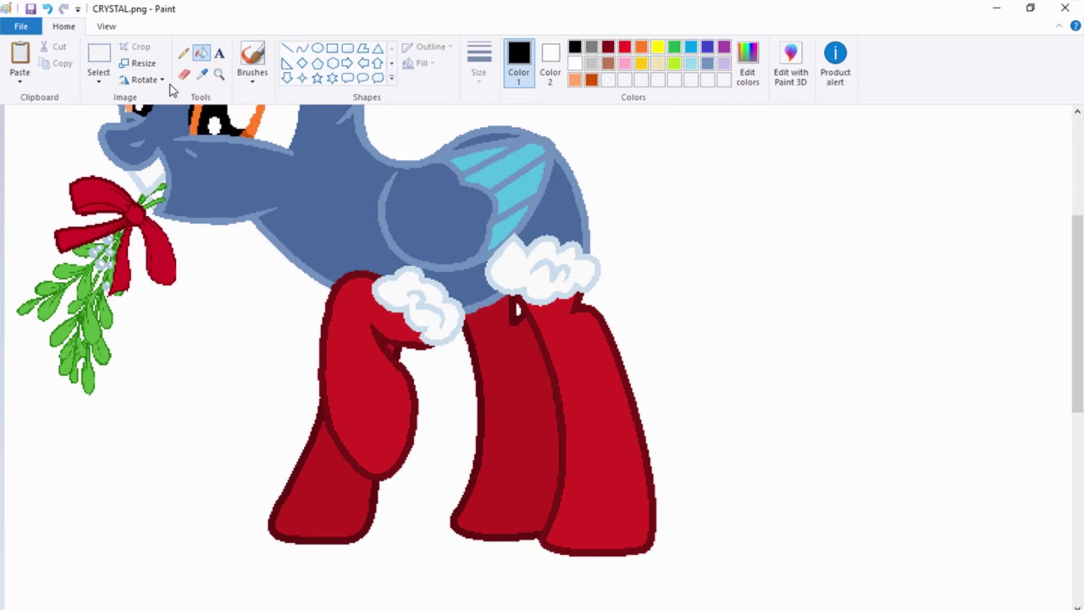
Sample the yellow mane outline colour from the finished blue pony for use with the Curve tool
left_click(302, 49)
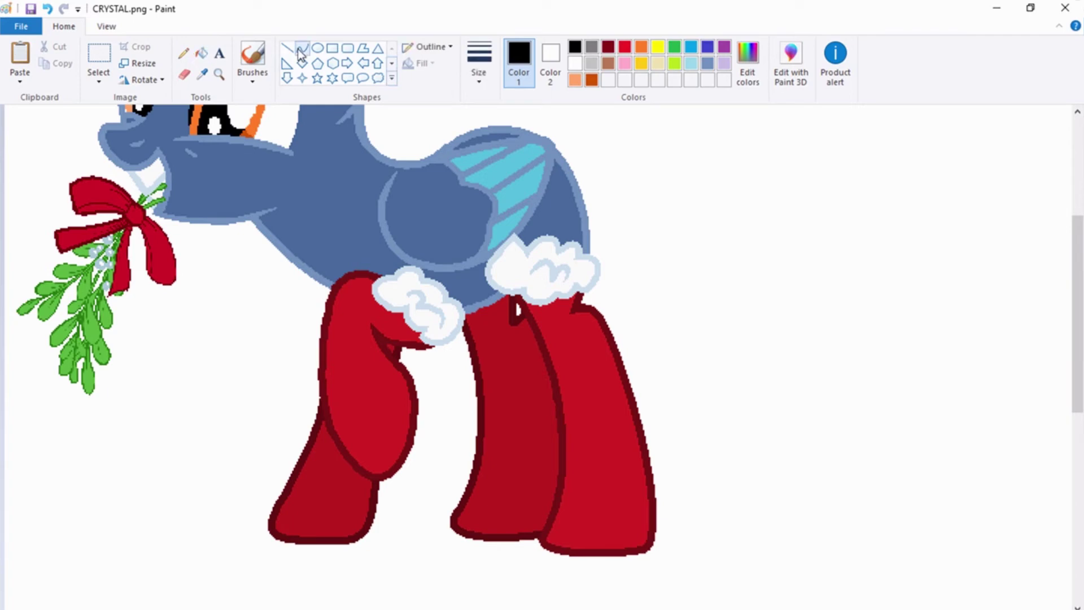
left_click(202, 74)
scroll(428, 584, "right", 10)
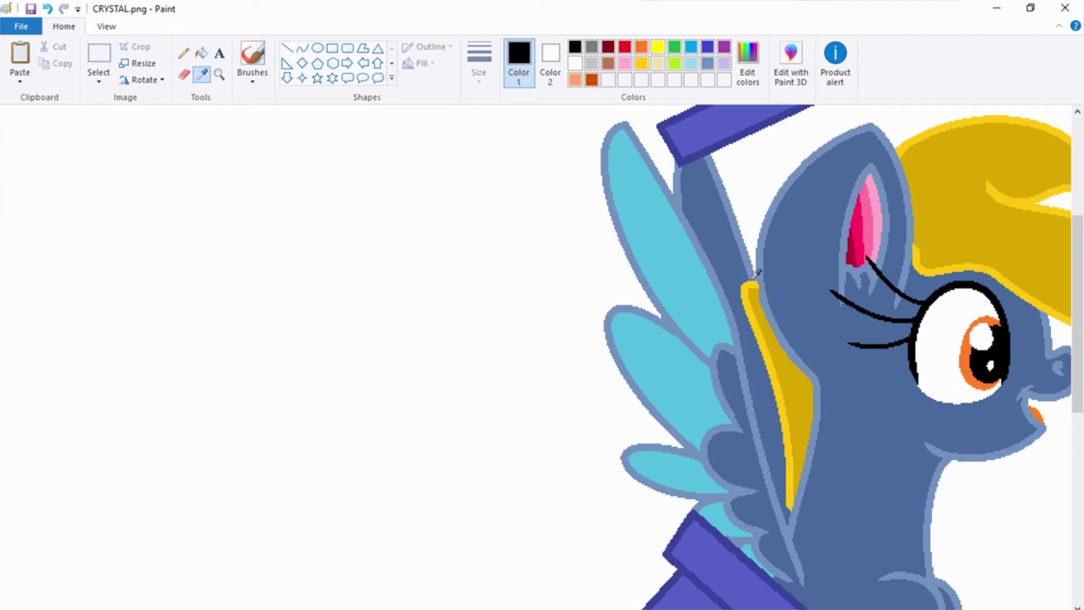
left_click(748, 281)
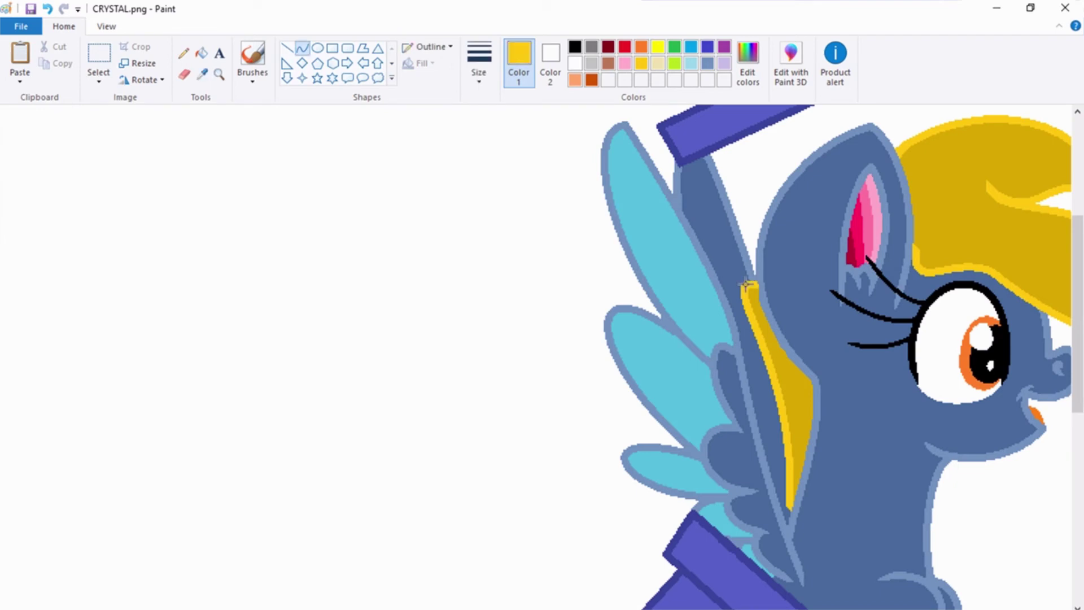
Draw a wavy yellow curve above the base pony's head, from the ear tip forward to beyond the forehead, as the mane's upper edge
scroll(194, 587, "left", 10)
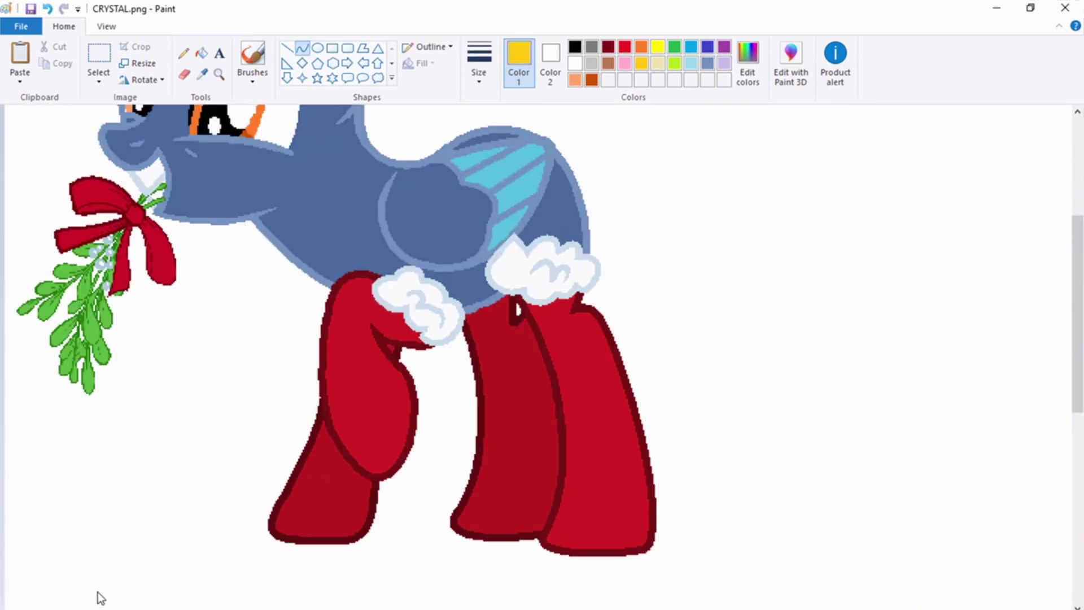
scroll(92, 457, "up", 5)
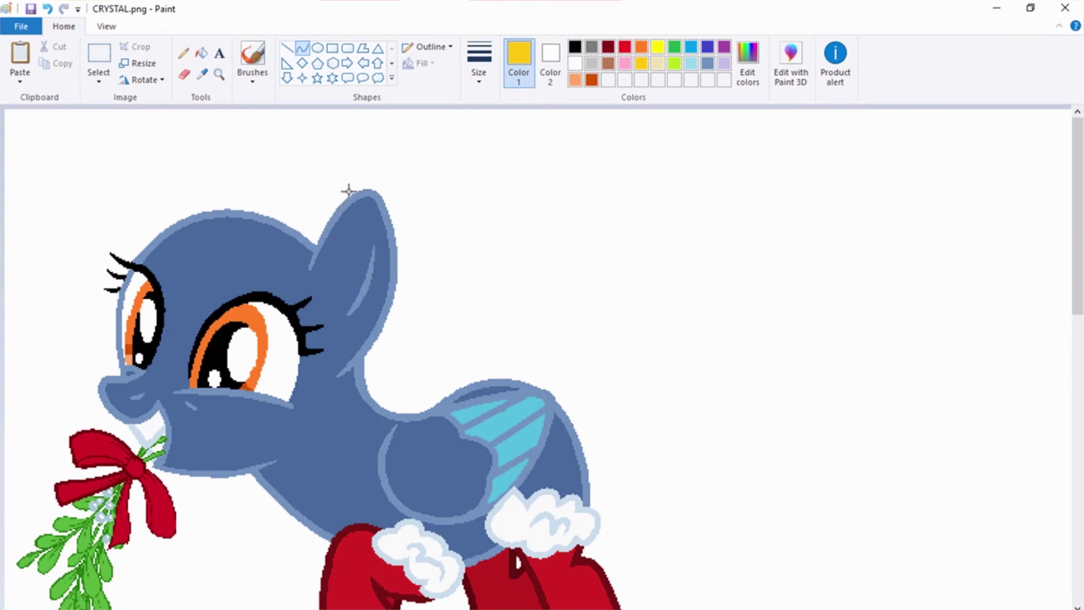
left_click_drag(350, 191, 119, 180)
left_click_drag(199, 181, 290, 147)
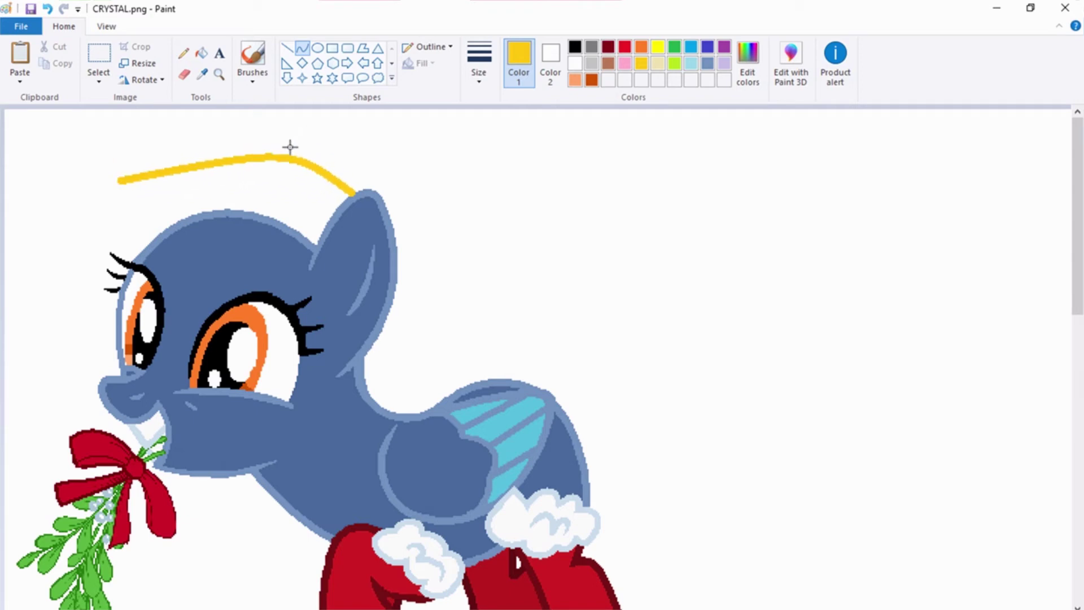
left_click_drag(160, 172, 156, 214)
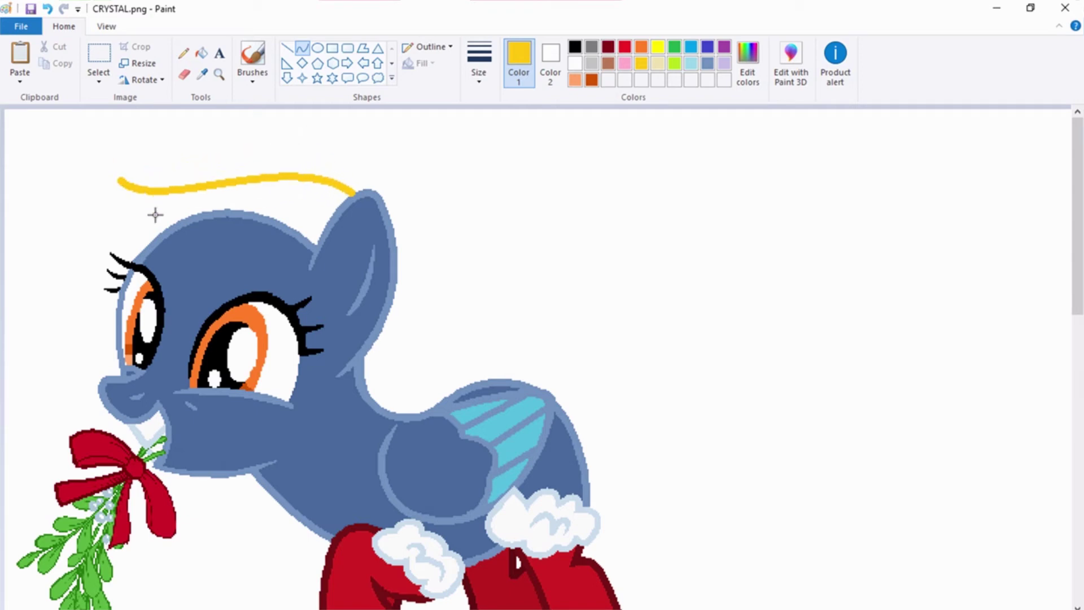
left_click(317, 63)
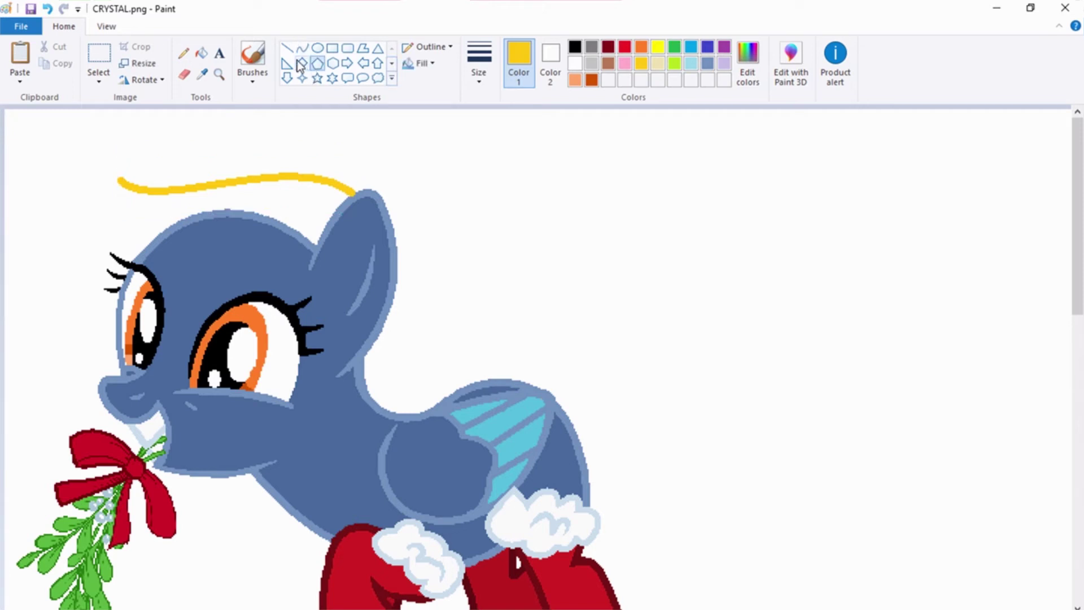
Draw a curve from the mane's front tip down onto the forehead, and a short upturned curve branching forward from it
left_click(303, 48)
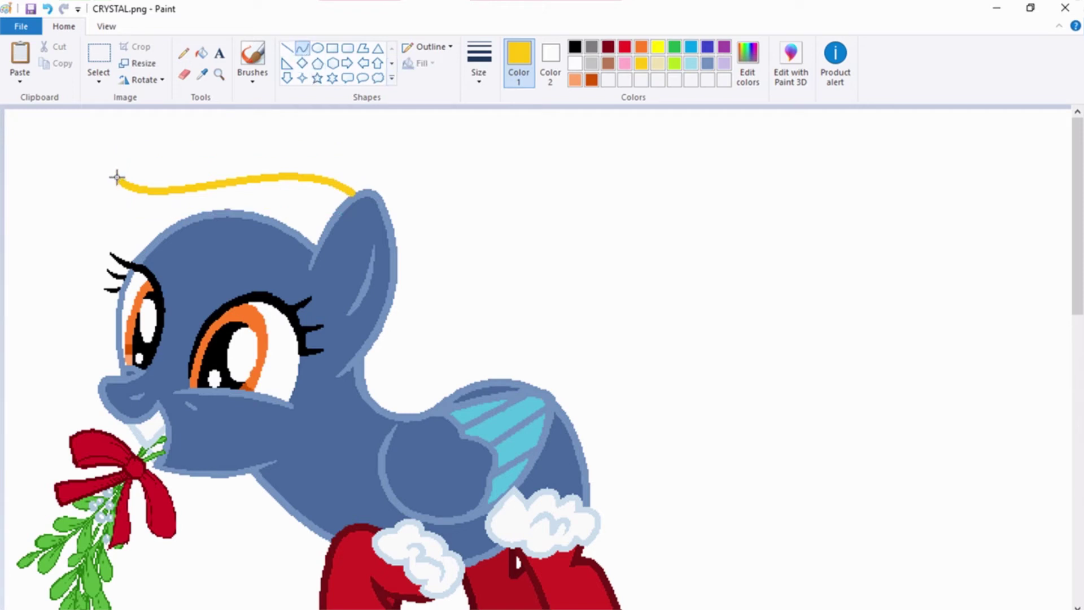
mouse_move(118, 178)
left_mouse_down()
mouse_move(141, 237)
mouse_move(190, 232)
mouse_move(90, 243)
mouse_move(128, 228)
mouse_move(157, 252)
mouse_move(149, 262)
left_mouse_up()
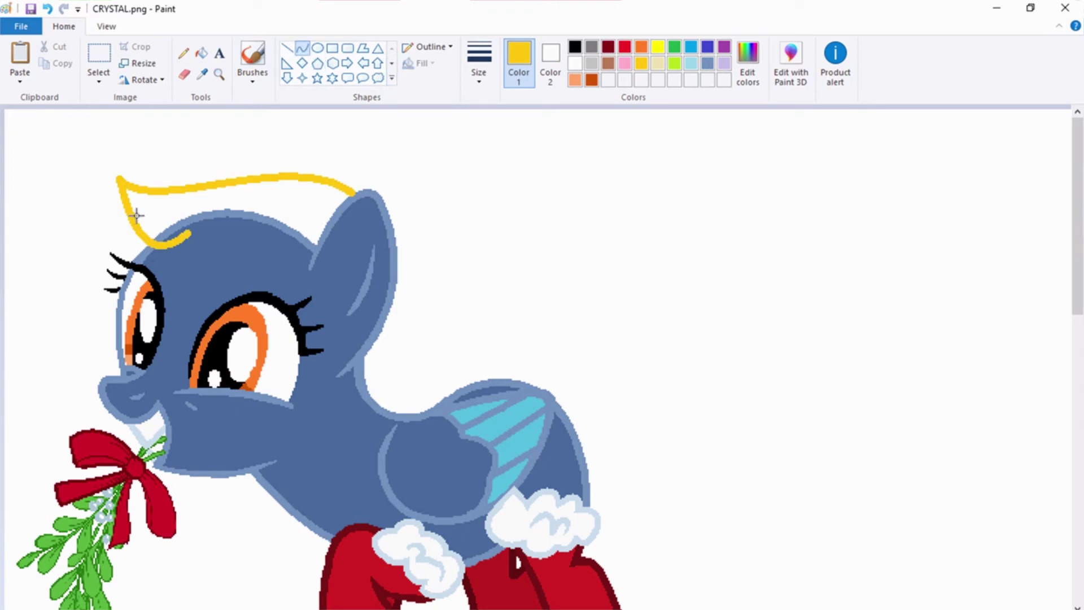
left_click_drag(130, 214, 76, 225)
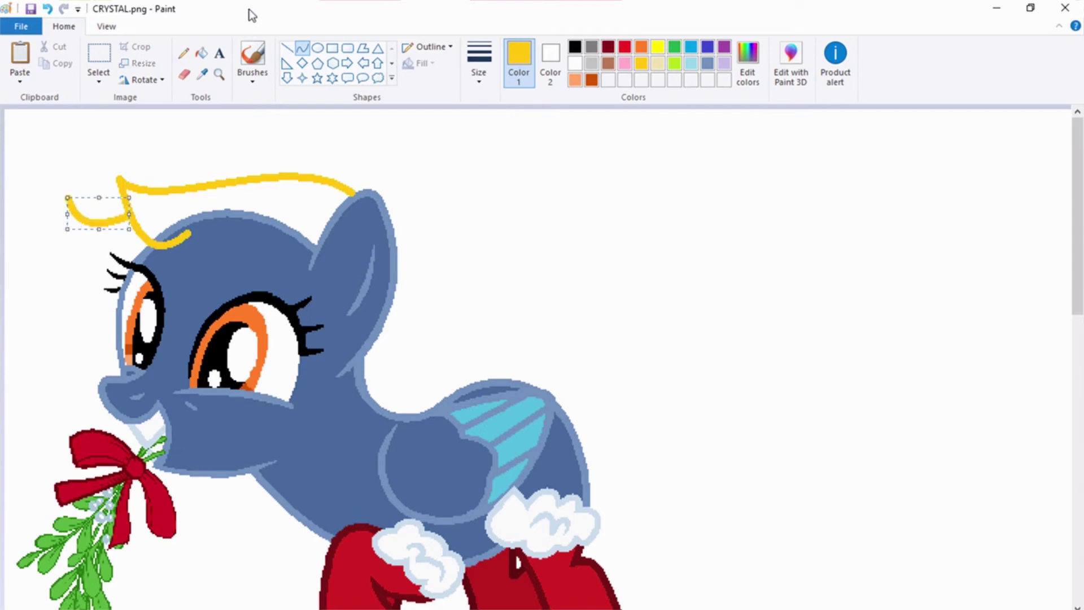
Draw the rounded front of the fringe from the short tuft's tip down and around to the top of the far eye
left_click(302, 48)
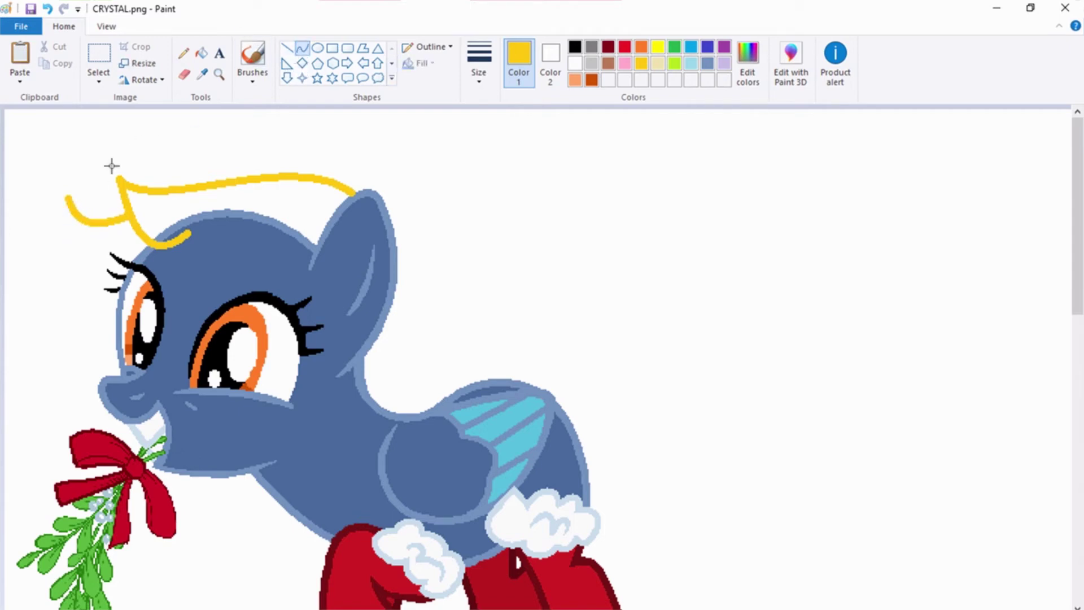
left_click_drag(68, 198, 170, 291)
left_click_drag(108, 241, 33, 257)
left_click_drag(112, 262, 75, 329)
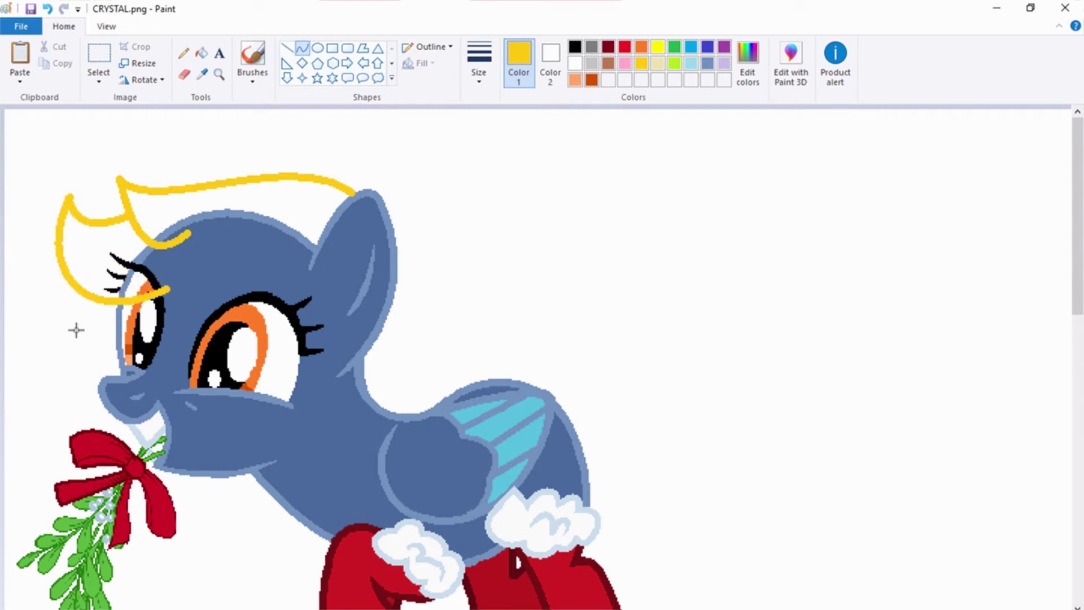
Draw the fringe's wavy lower edge from the far eye across the forehead, curving up to the ear's base
left_click(303, 49)
left_click_drag(165, 290, 310, 240)
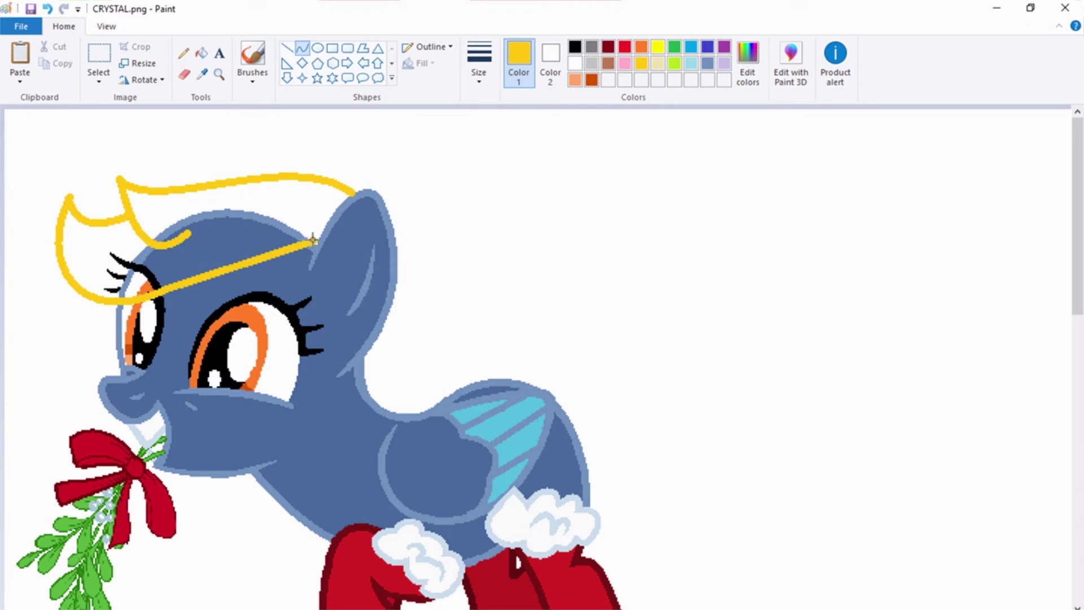
left_click_drag(208, 271, 283, 332)
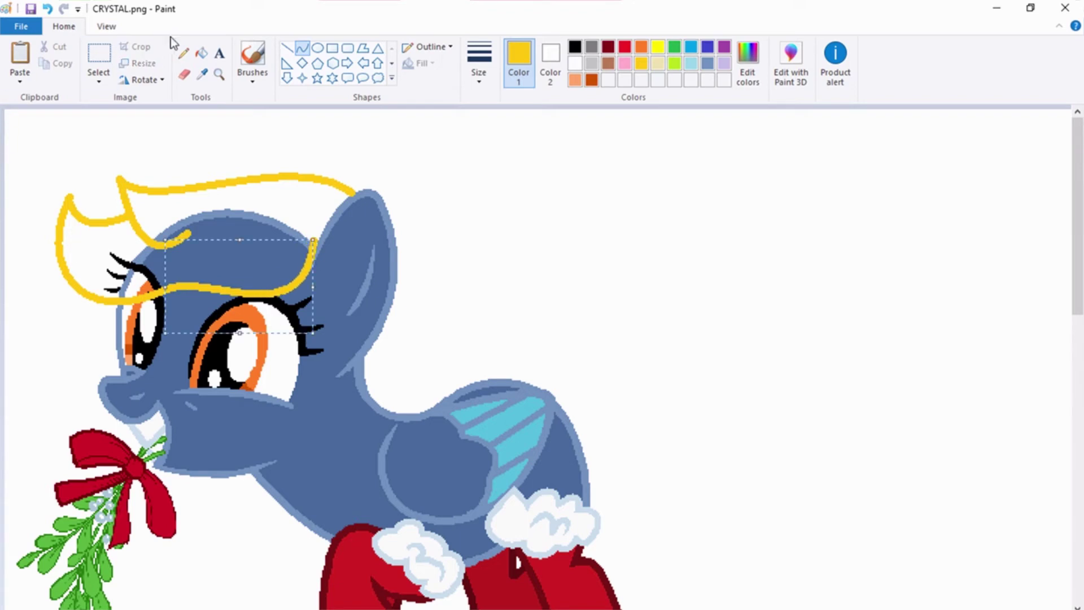
left_click(319, 64)
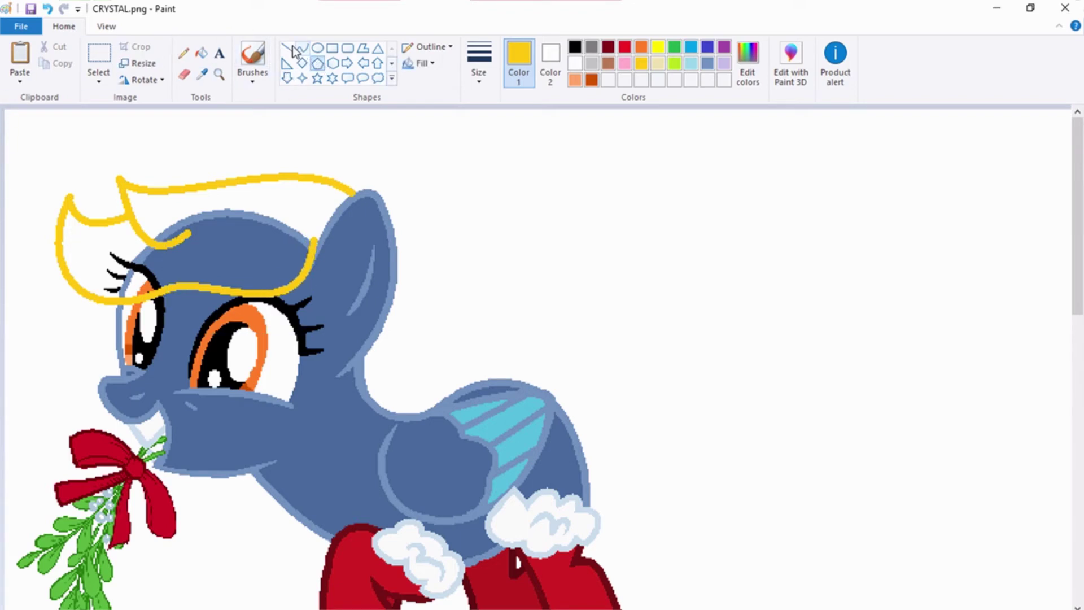
Draw an outward-bowed yellow curve behind the ear, reaching down to the pony's back, as the rear mane outline
left_click(302, 47)
scroll(462, 275, "down", 2)
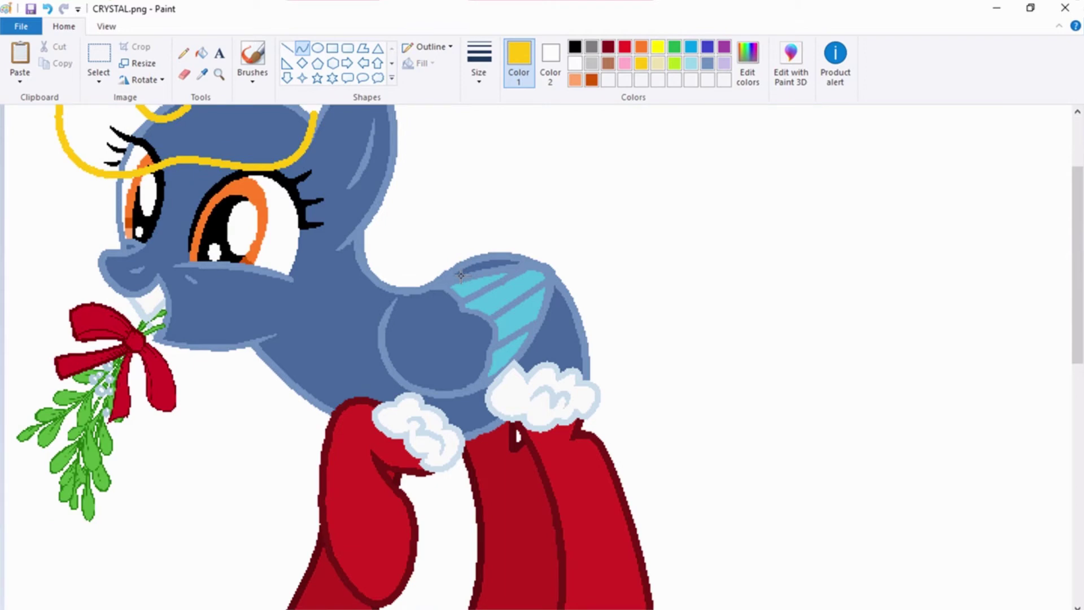
scroll(461, 275, "up", 2)
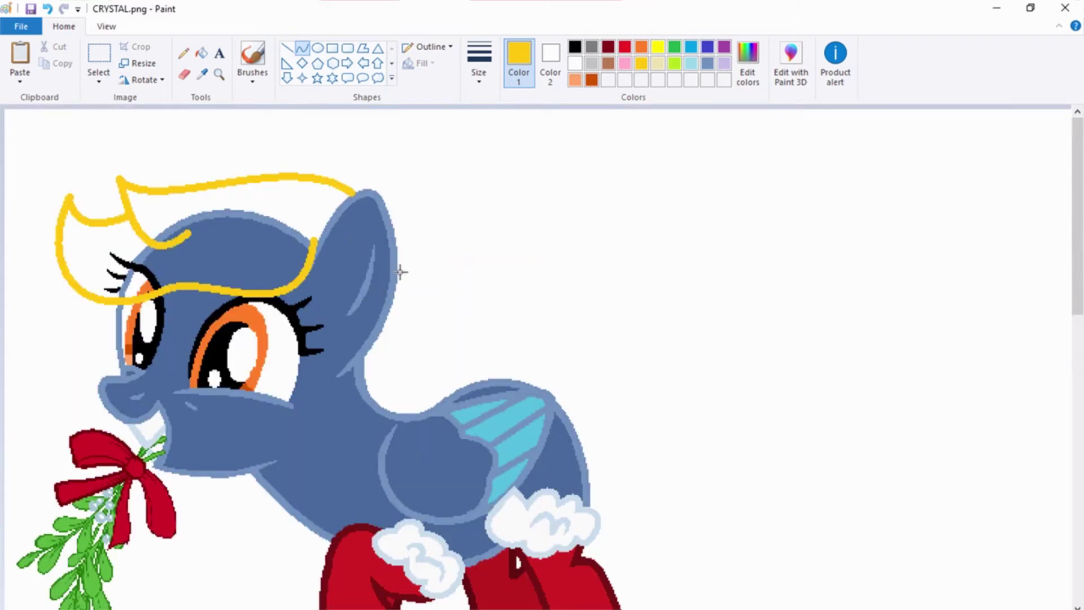
left_click_drag(402, 252, 415, 406)
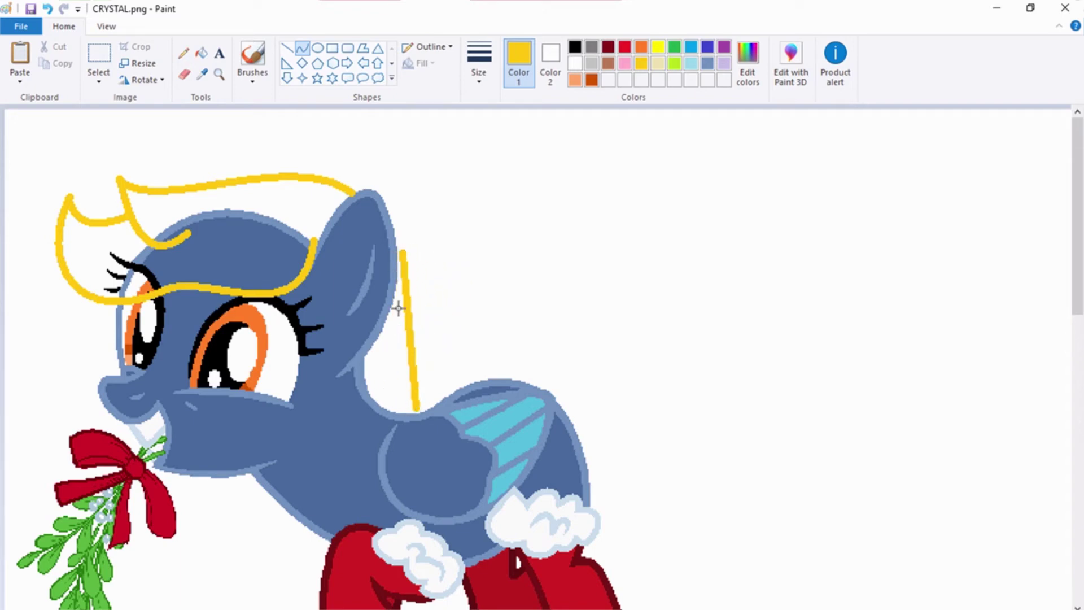
left_click_drag(412, 295, 425, 247)
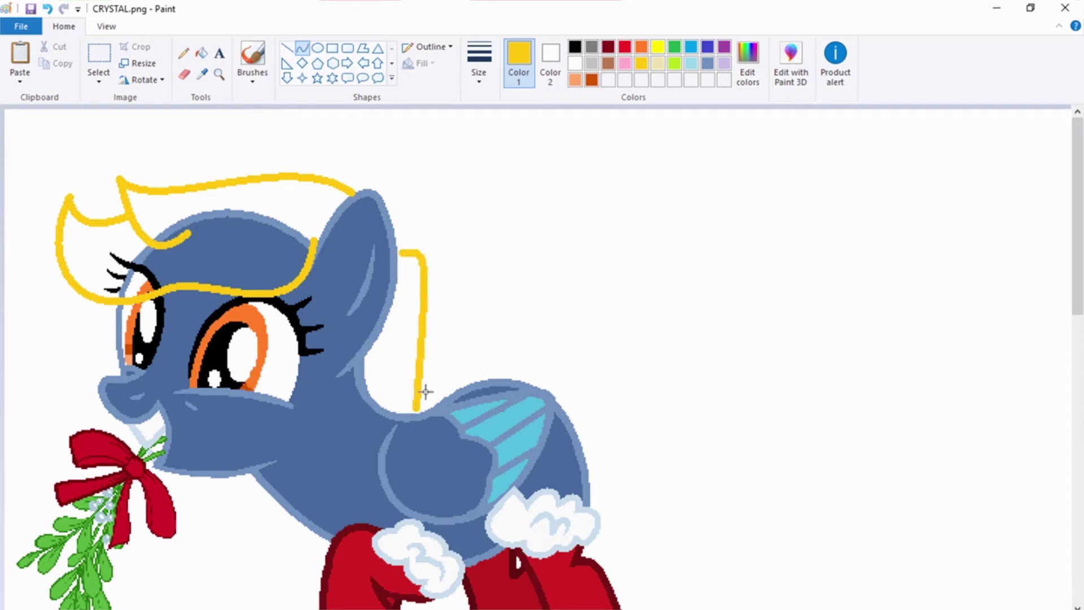
left_click_drag(429, 361, 462, 352)
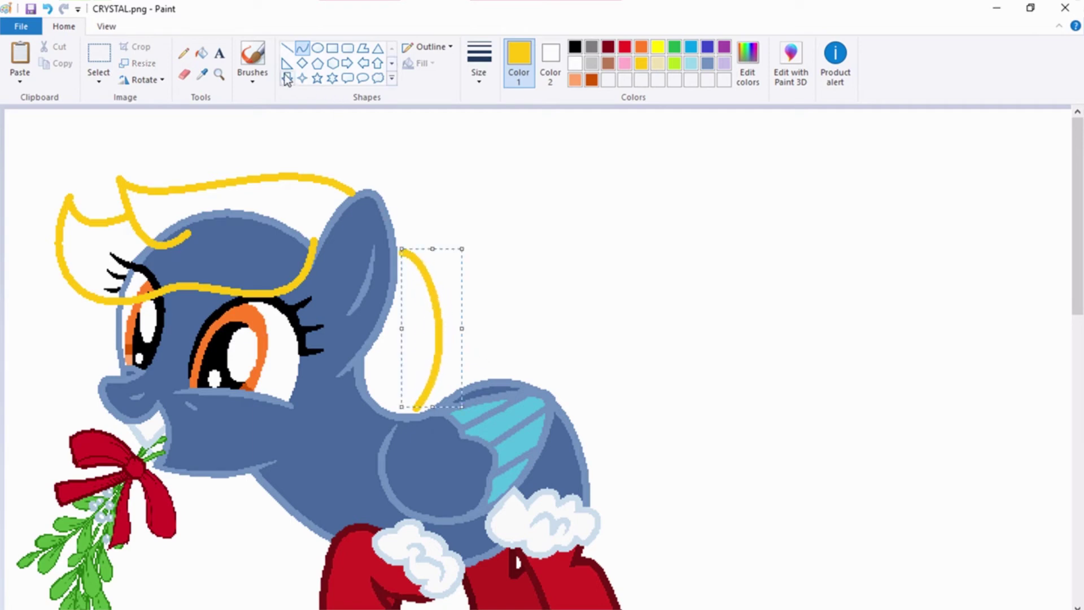
Draw an arched yellow curve rising from the rump and coming down behind the pony as the top of the tail
left_click(303, 50)
scroll(503, 355, "down", 3)
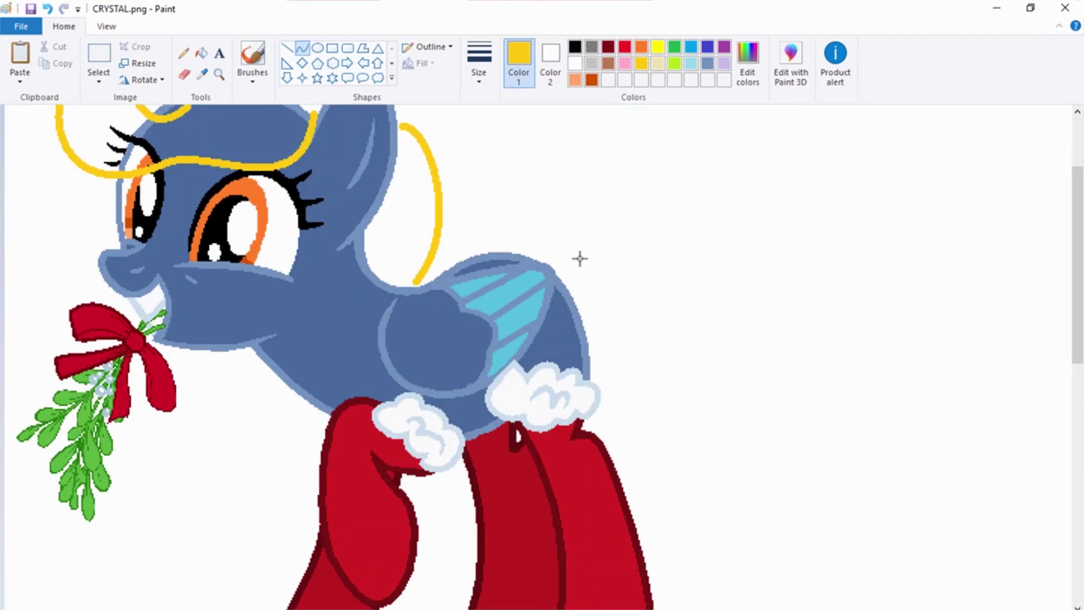
mouse_move(540, 254)
left_mouse_down()
mouse_move(689, 201)
mouse_move(717, 233)
left_mouse_up()
left_click_drag(599, 245, 566, 204)
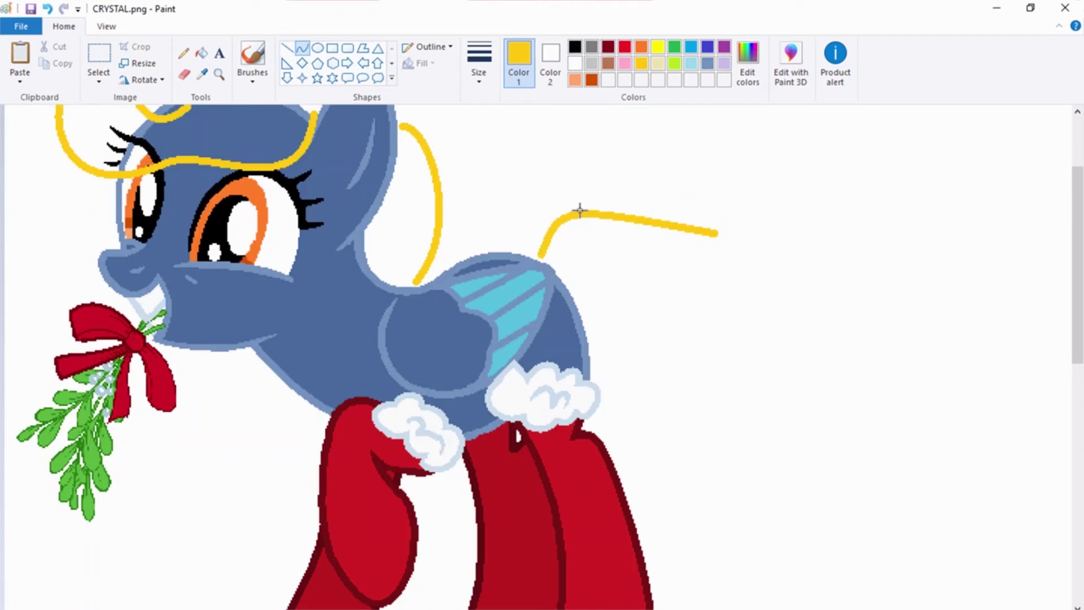
left_click_drag(643, 218, 663, 147)
Continue the tail outline with an S-shaped curve from the arch's end down to stocking height, flicking outward at its lower end
left_click(303, 47)
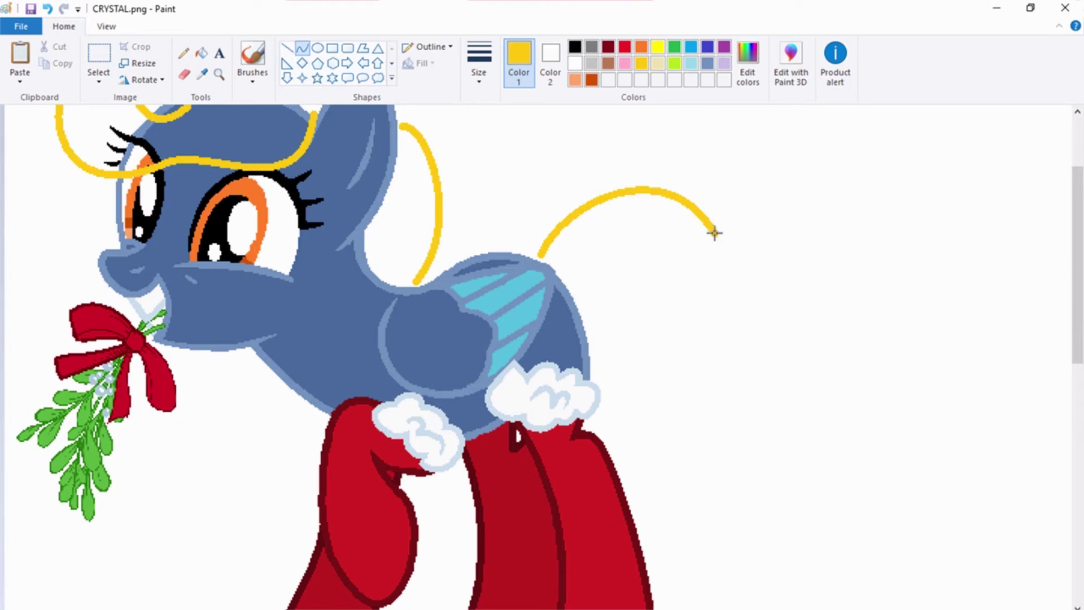
left_click_drag(714, 232, 745, 429)
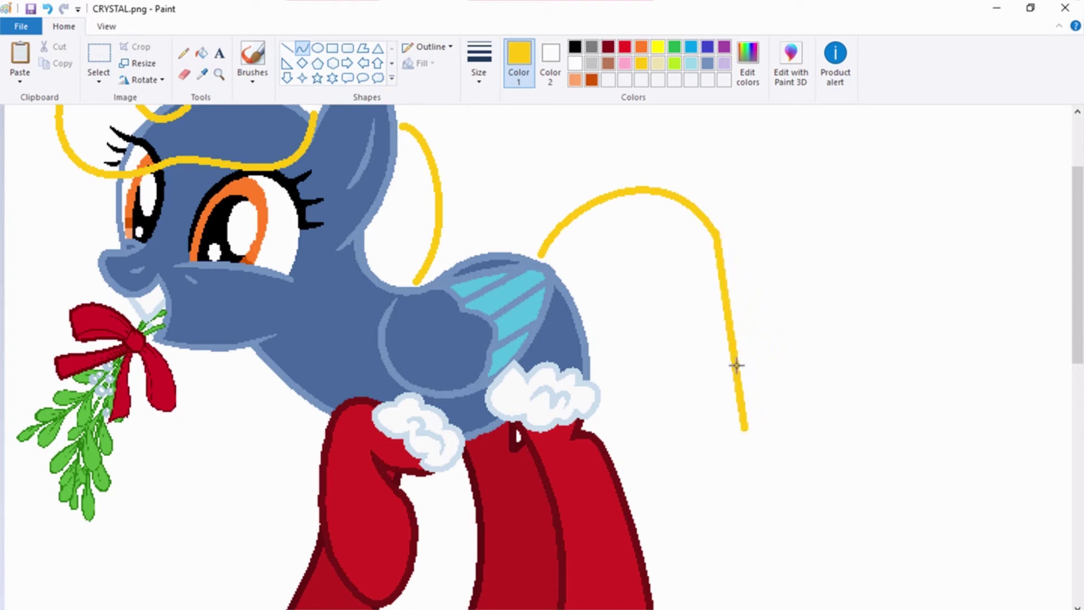
left_click_drag(730, 295, 751, 290)
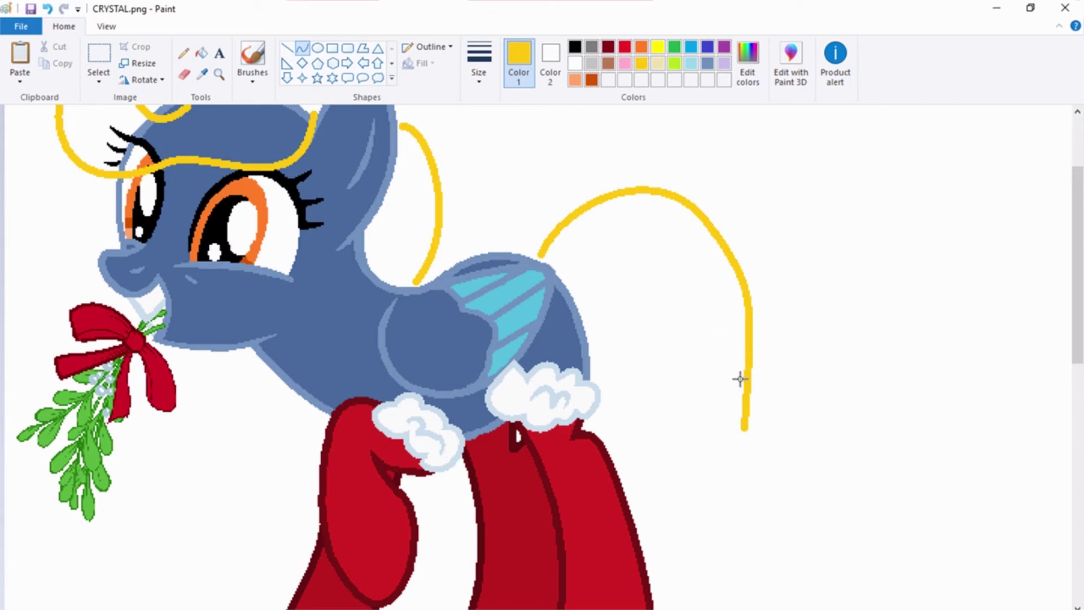
left_click_drag(747, 380, 643, 418)
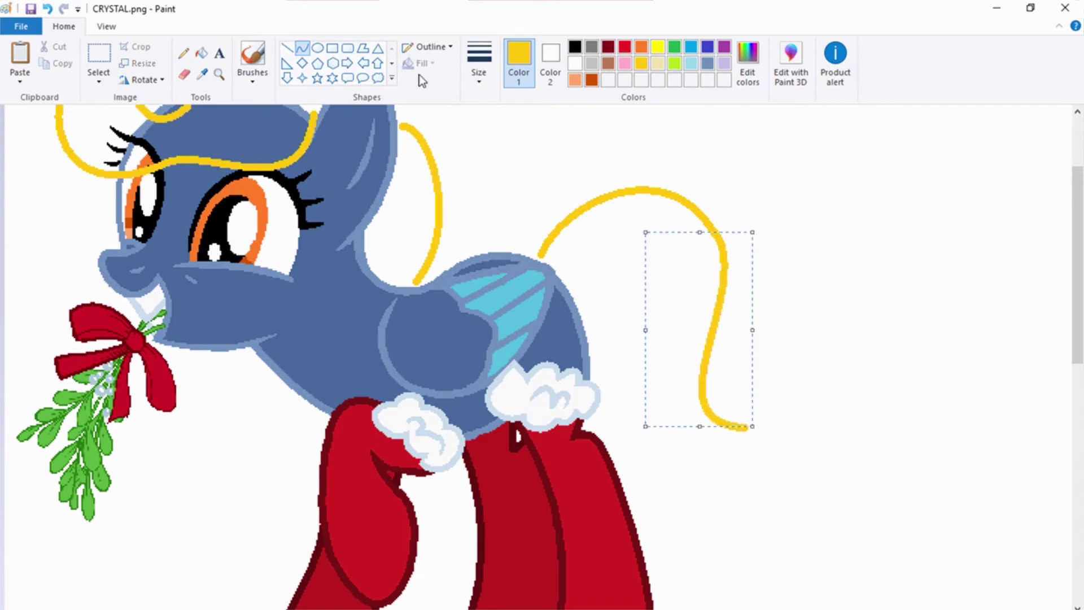
left_click(299, 50)
left_click(319, 51)
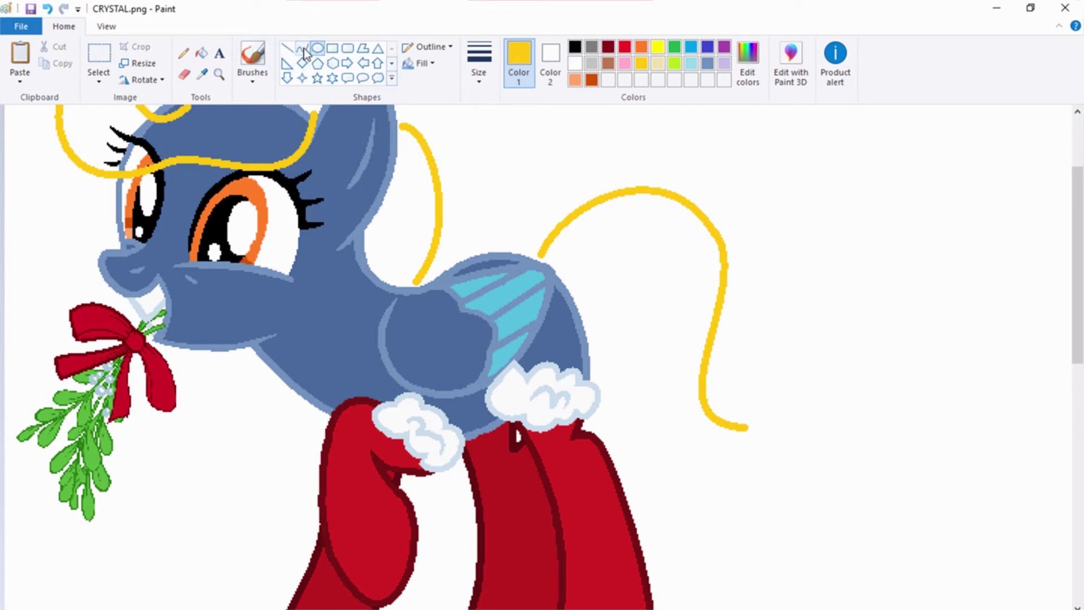
Draw a small curve at the tail's lower end that hooks upward and back inward to form a curl
left_click(302, 48)
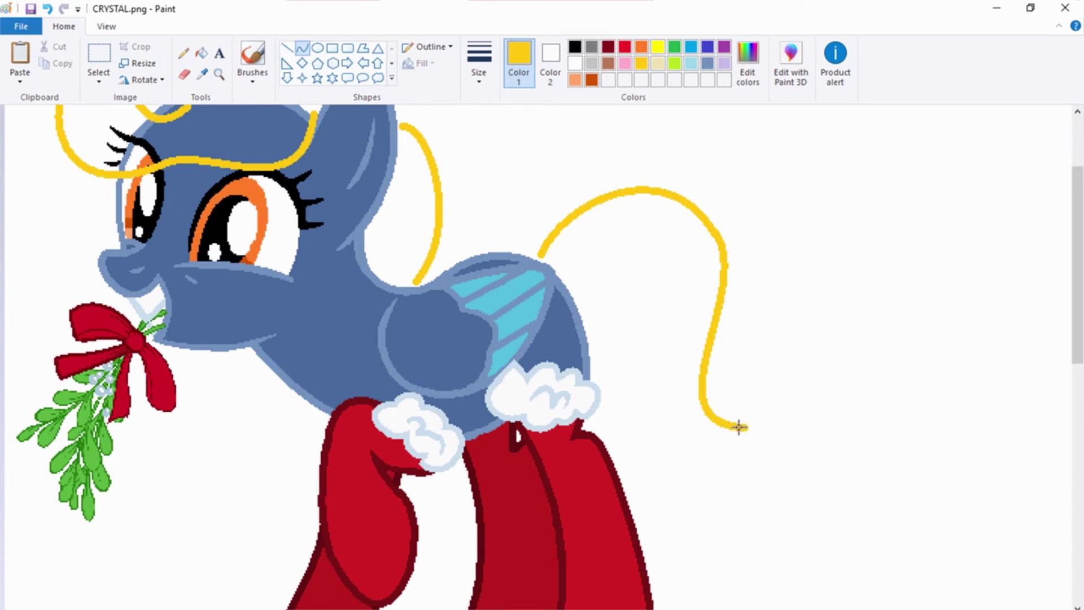
left_click_drag(739, 427, 760, 370)
left_click_drag(760, 400, 779, 425)
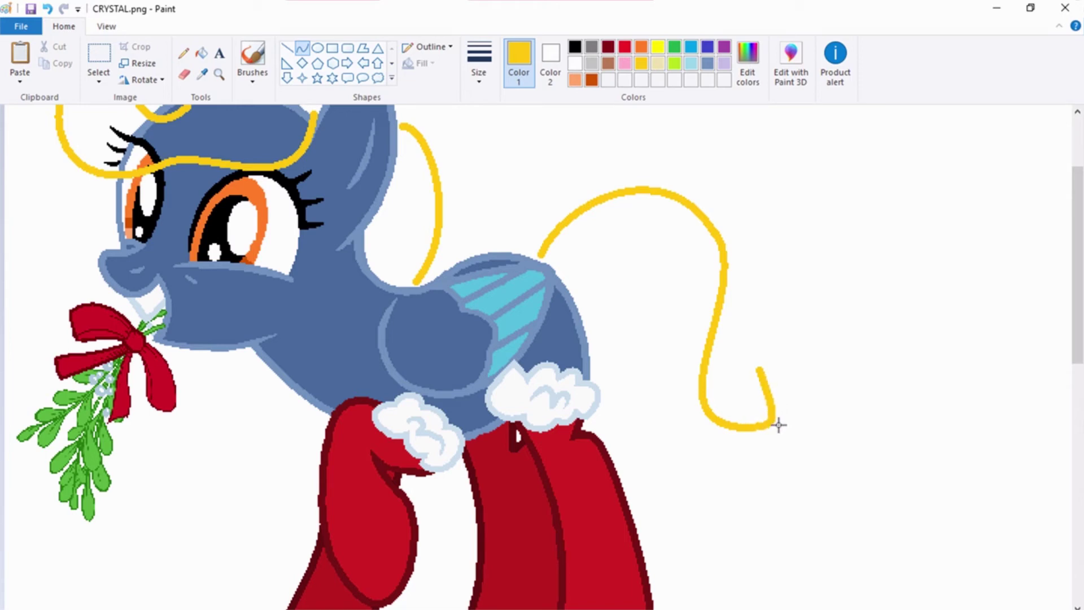
mouse_move(777, 382)
left_mouse_down()
mouse_move(813, 380)
mouse_move(797, 387)
left_mouse_up()
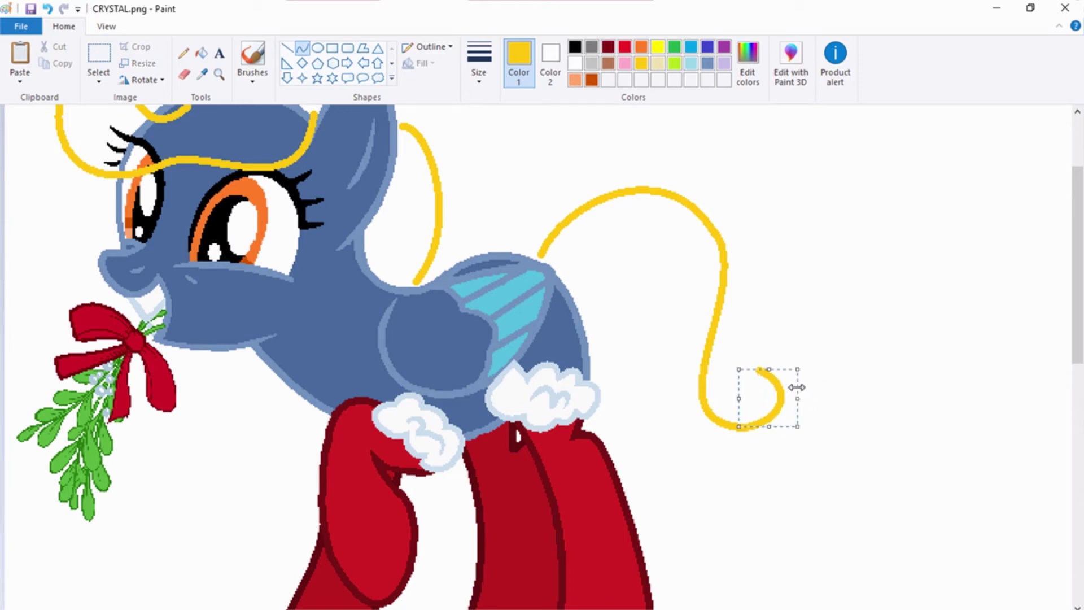
left_click(305, 61)
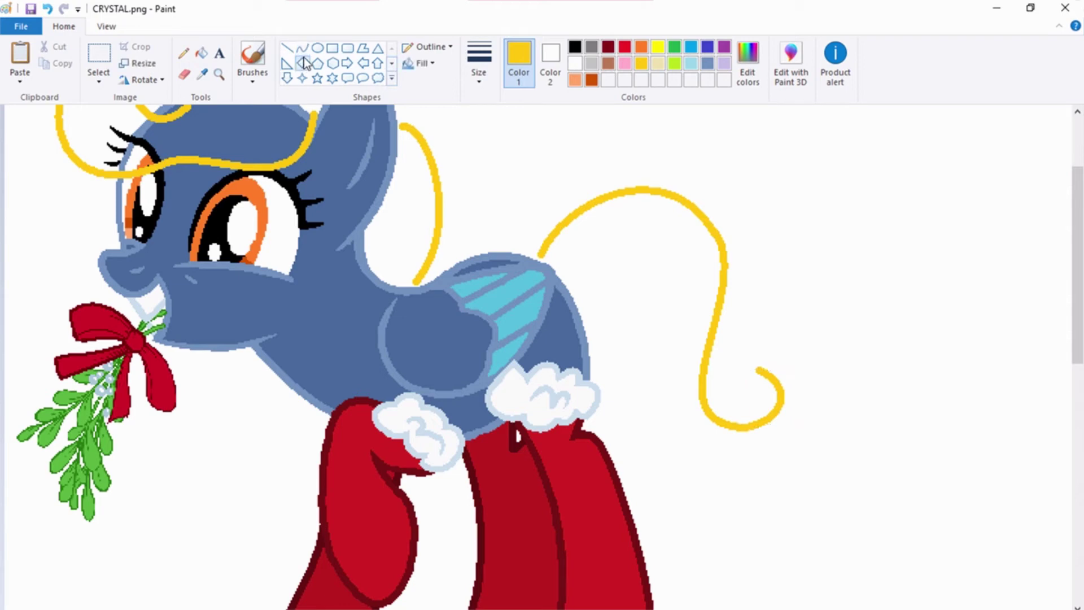
Draw the tail tip's outer edge as an outward-bowed curve from the curl's end to a point below the tail
left_click(303, 47)
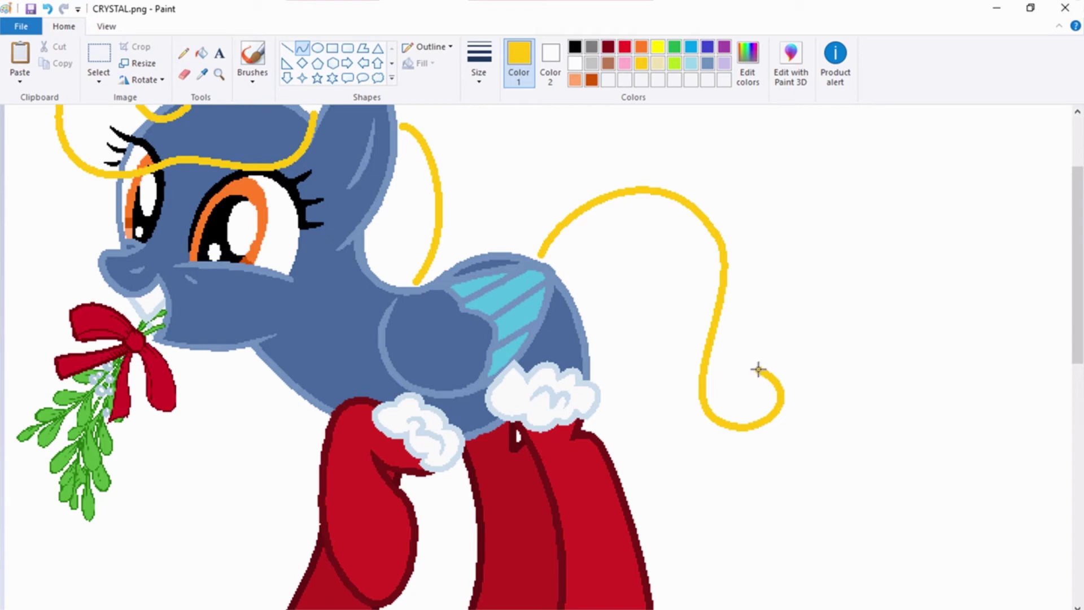
mouse_move(758, 369)
left_mouse_down()
mouse_move(813, 367)
mouse_move(770, 489)
mouse_move(755, 481)
left_mouse_up()
left_click_drag(761, 430, 841, 379)
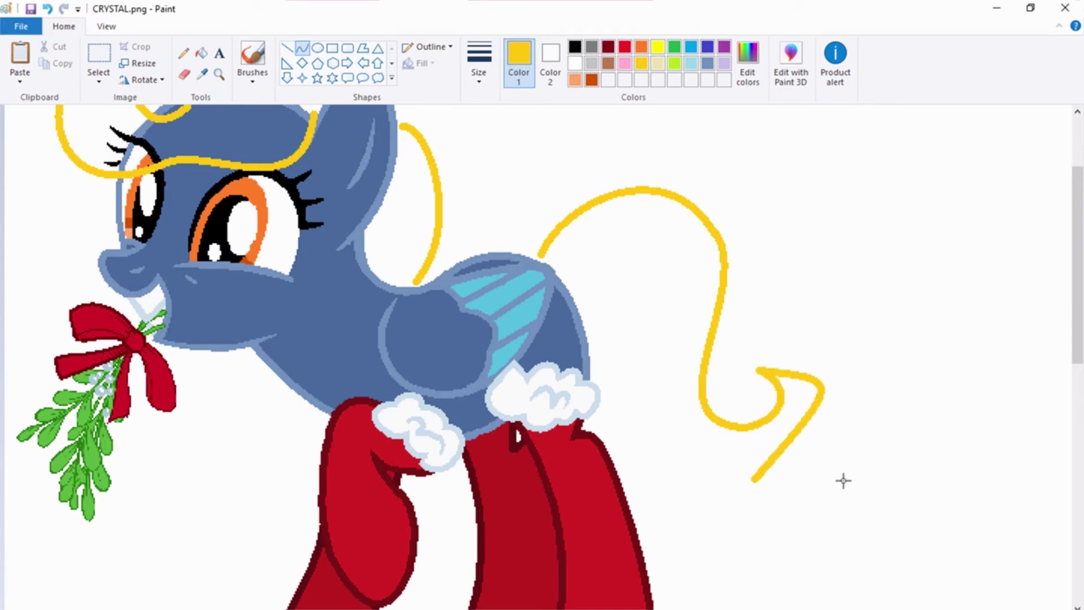
left_click_drag(802, 448, 853, 446)
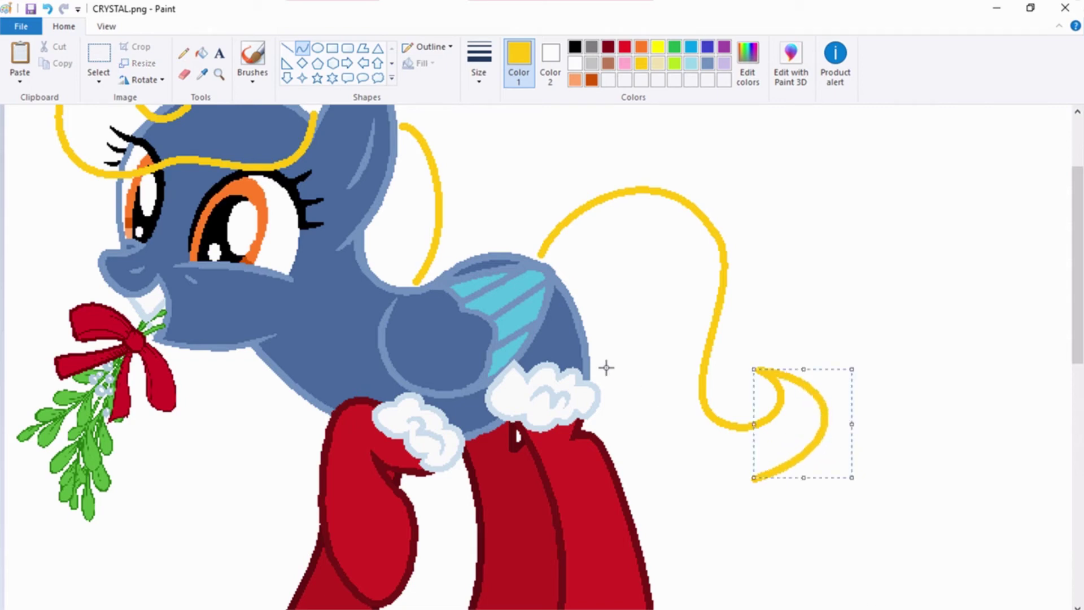
Extend the tail tip's lower edge with a curve that dips and rises to a point beside the hind stocking
left_click(303, 48)
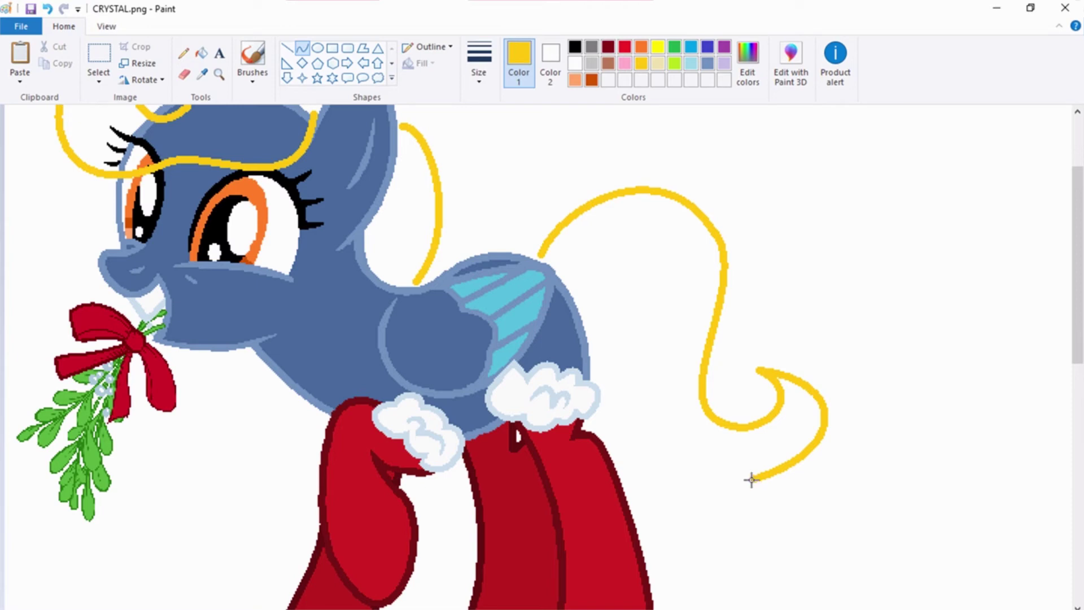
left_click_drag(751, 480, 687, 512)
left_click_drag(679, 448, 658, 442)
left_click_drag(725, 472, 672, 483)
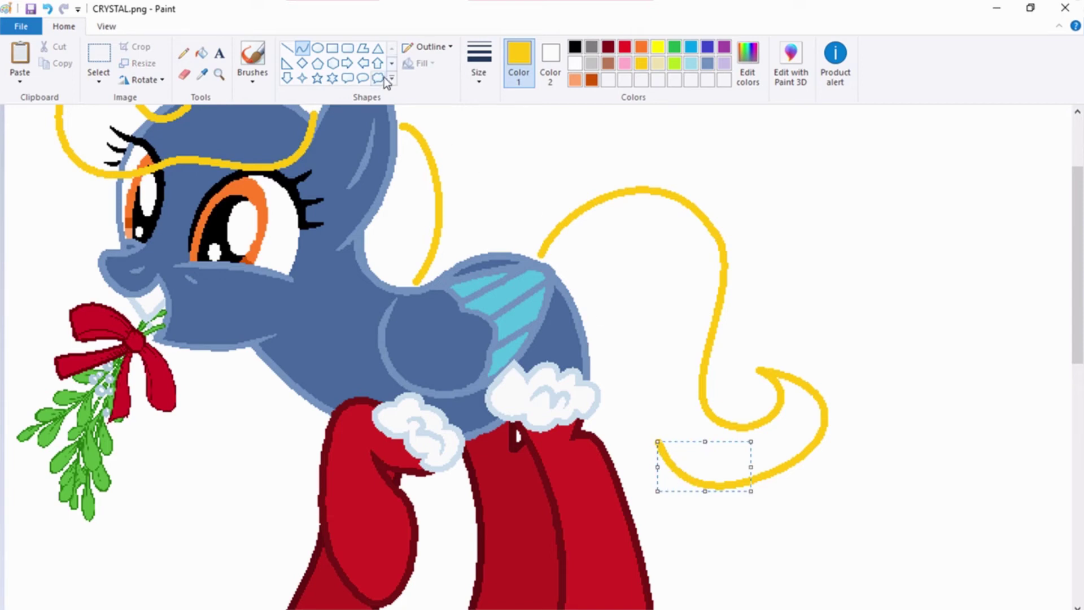
left_click(318, 63)
left_click(305, 48)
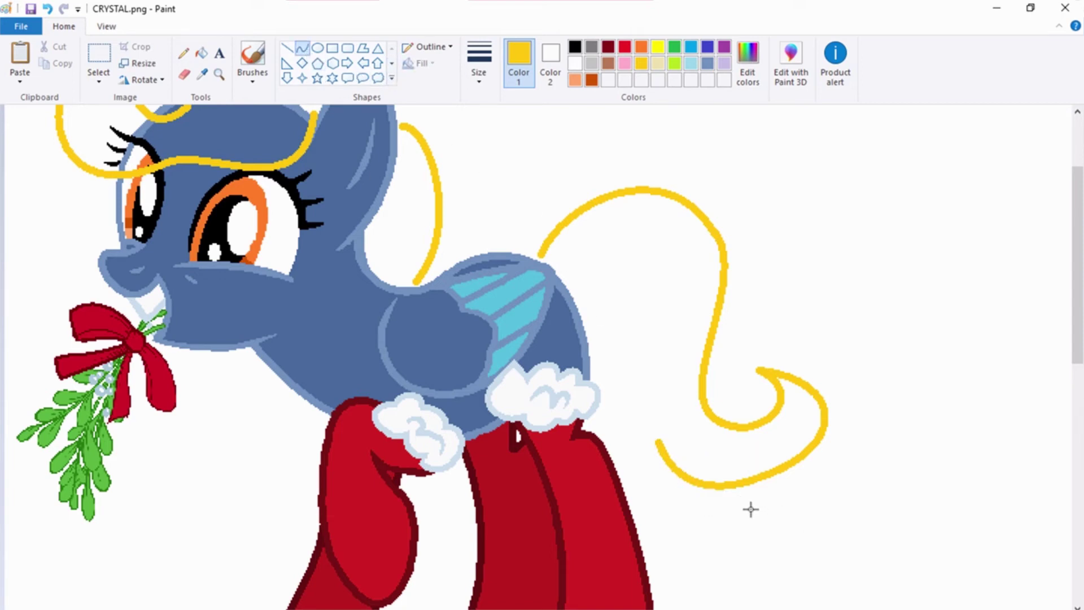
left_click_drag(756, 508, 658, 443)
left_click_drag(702, 476, 647, 510)
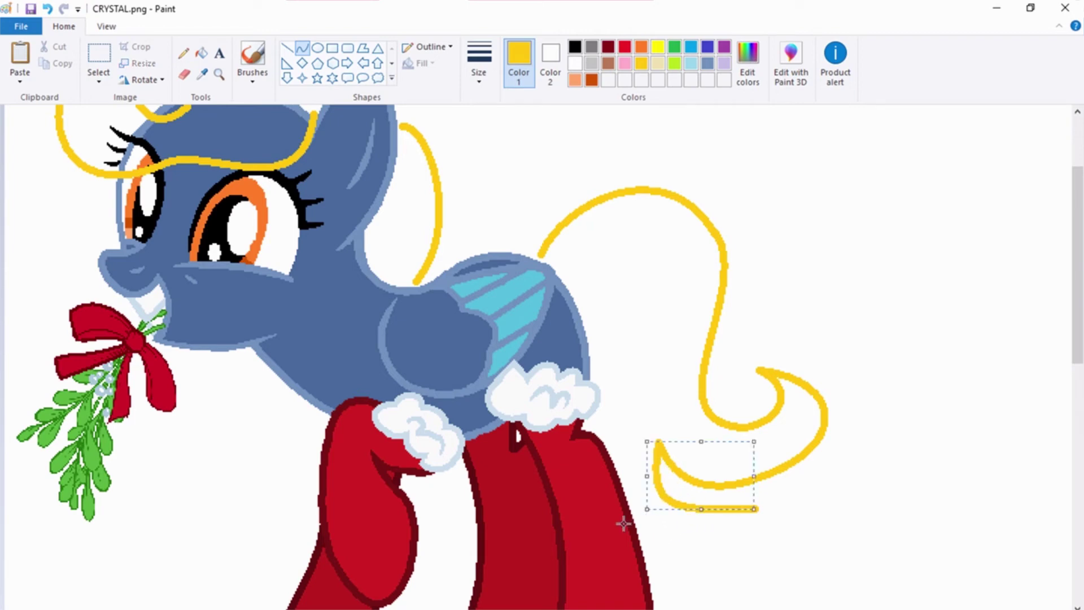
left_click(48, 9)
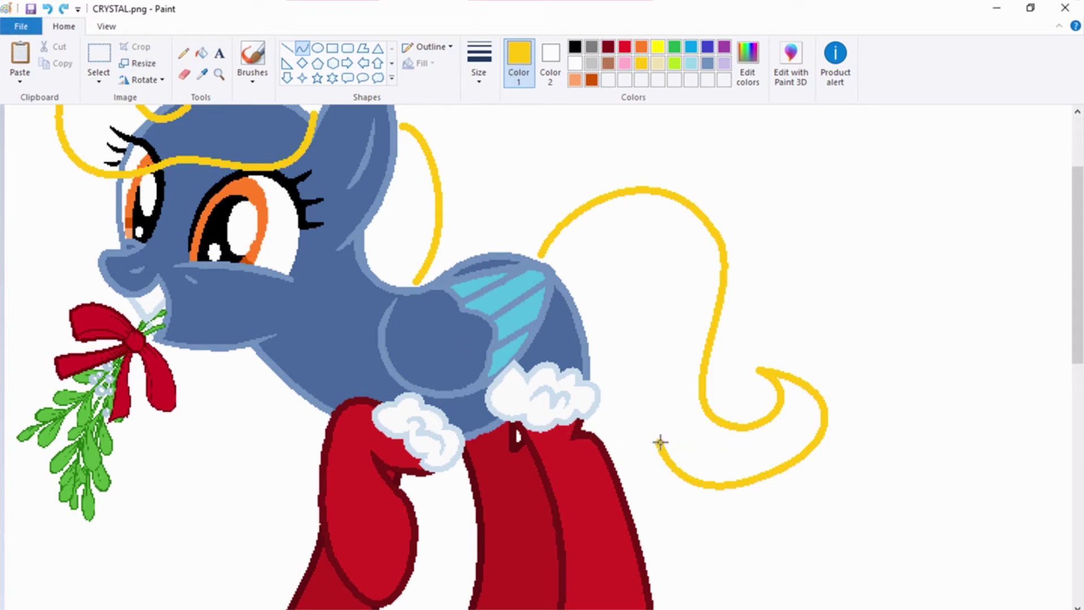
Draw a small downward hook from the tail's inner point, and a second curve from its end up alongside the hind stocking
left_click_drag(659, 442, 663, 515)
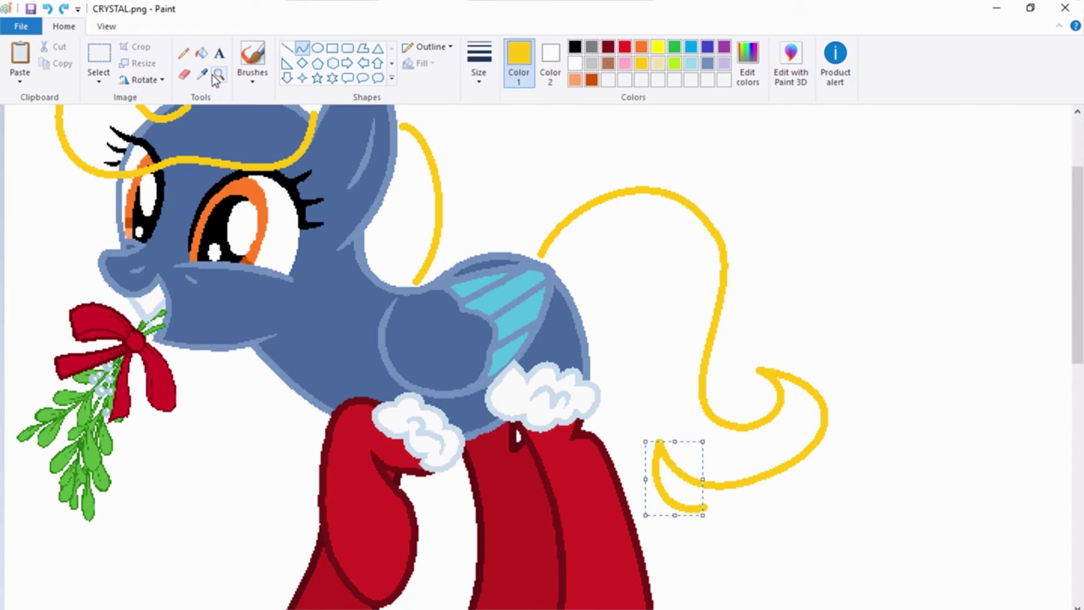
left_click(317, 50)
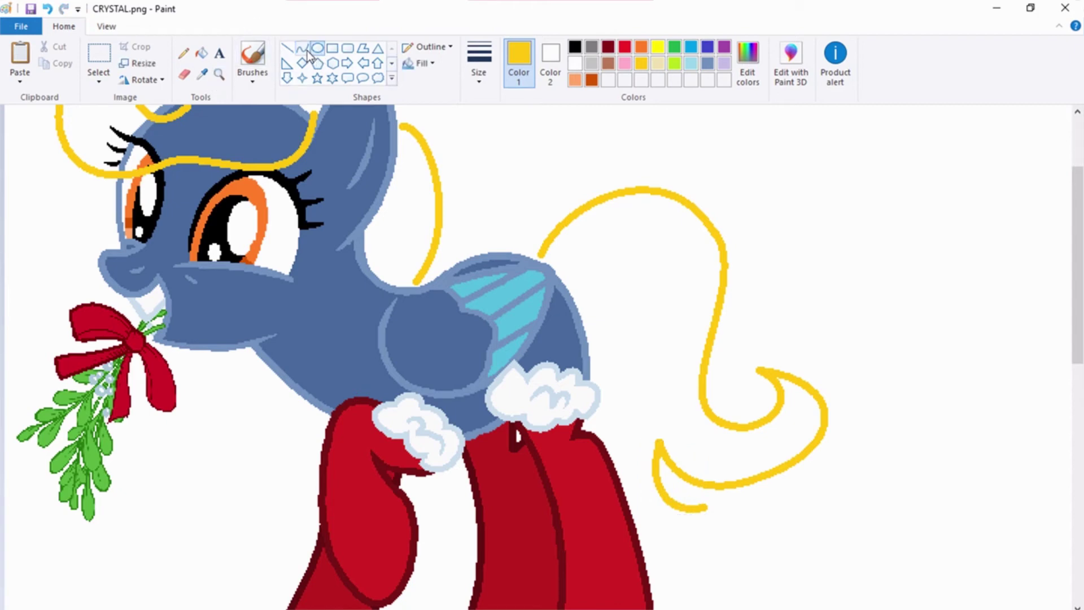
left_click(306, 50)
left_click_drag(704, 512, 668, 559)
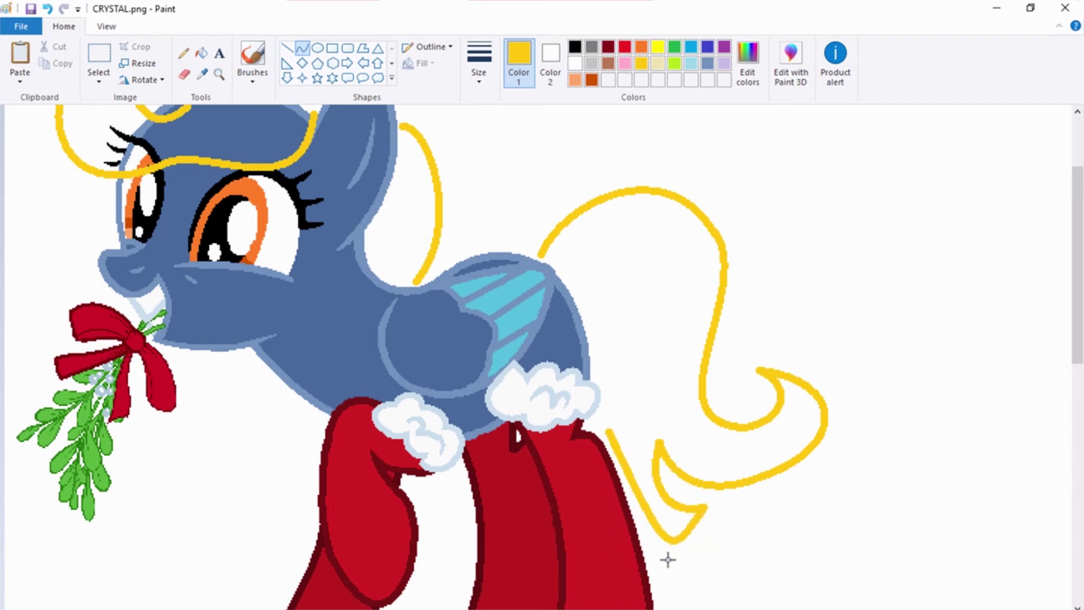
mouse_move(630, 487)
left_mouse_down()
mouse_move(612, 517)
mouse_move(631, 491)
mouse_move(619, 472)
left_mouse_up()
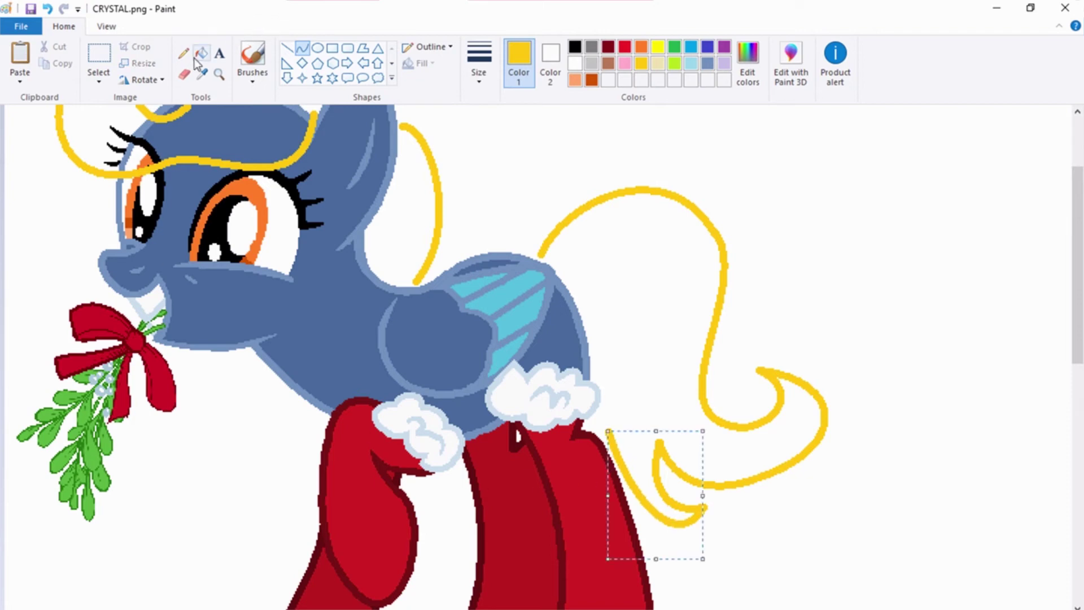
Draw the tail's inner edge as an S-shaped curve from above the hind stocking up to the back of the rump
left_click(303, 48)
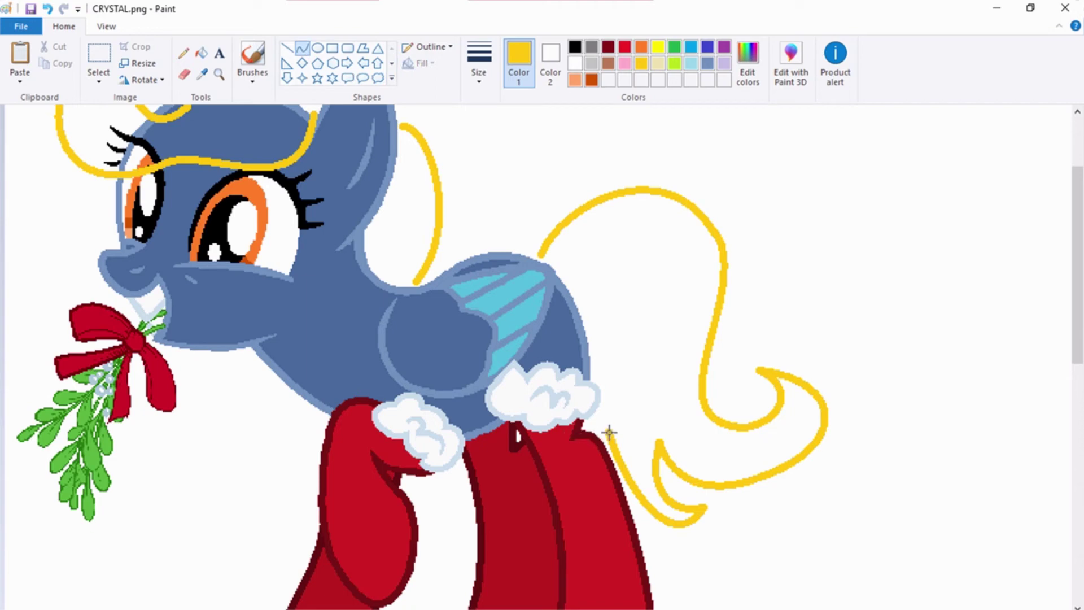
left_click_drag(609, 432, 585, 315)
left_click_drag(599, 369, 647, 277)
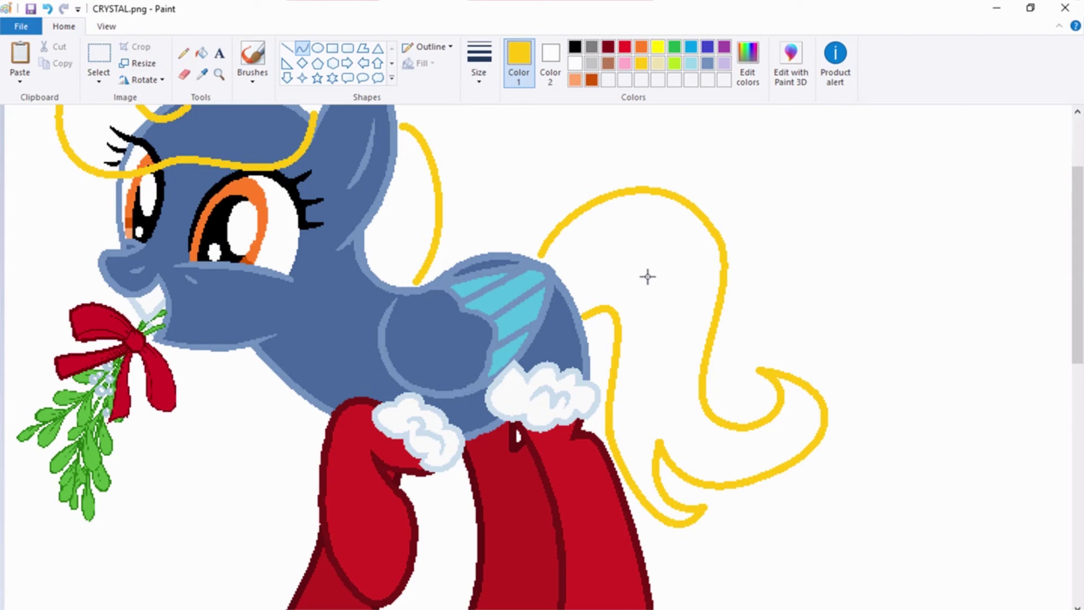
left_click_drag(647, 276, 647, 277)
left_click(333, 62)
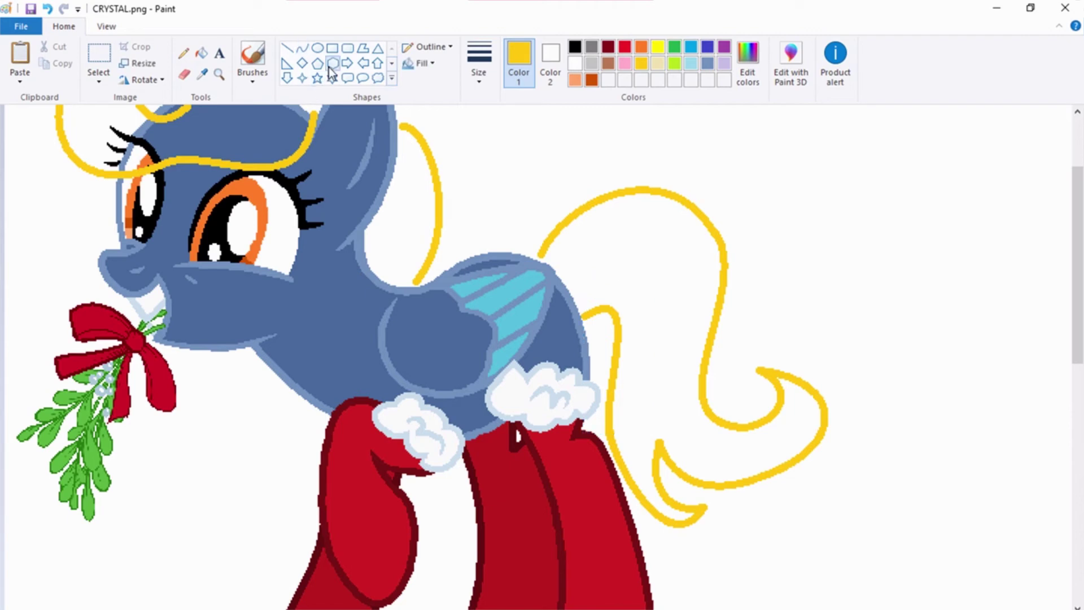
left_click(306, 52)
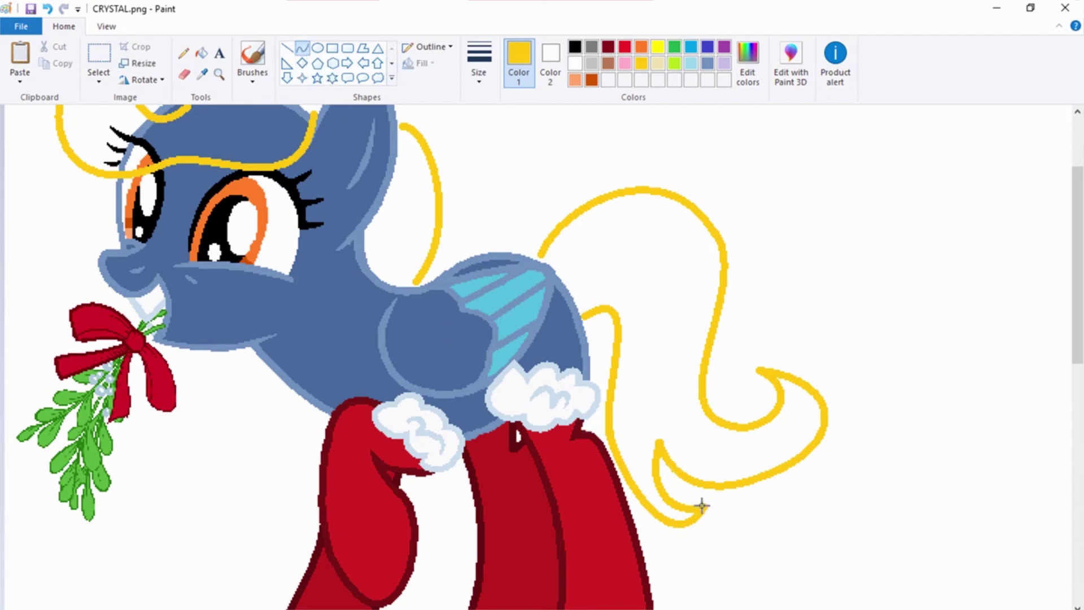
left_click_drag(700, 508, 757, 512)
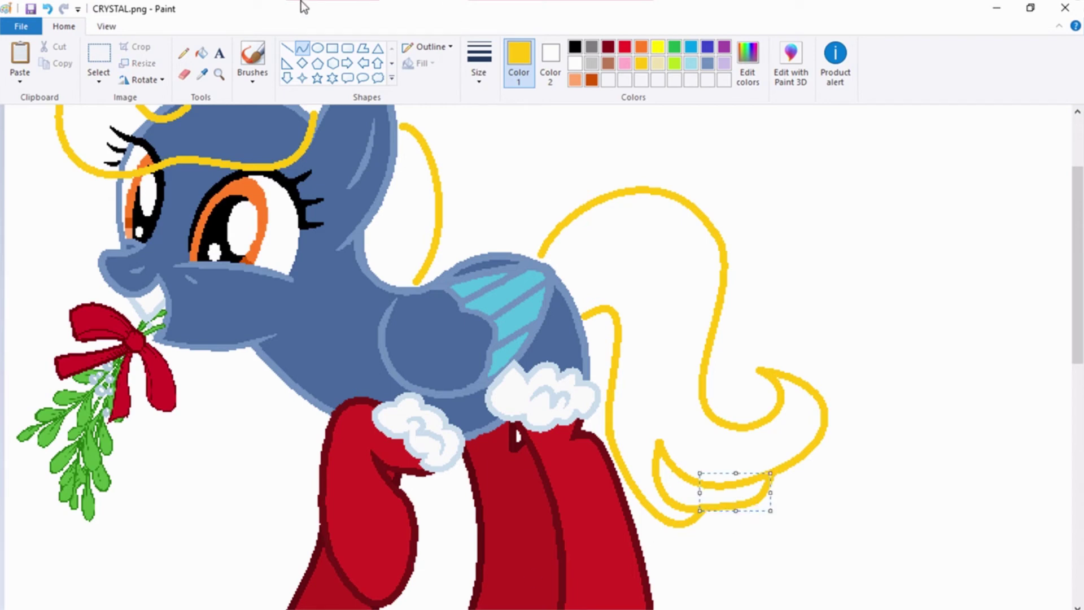
left_click(45, 9)
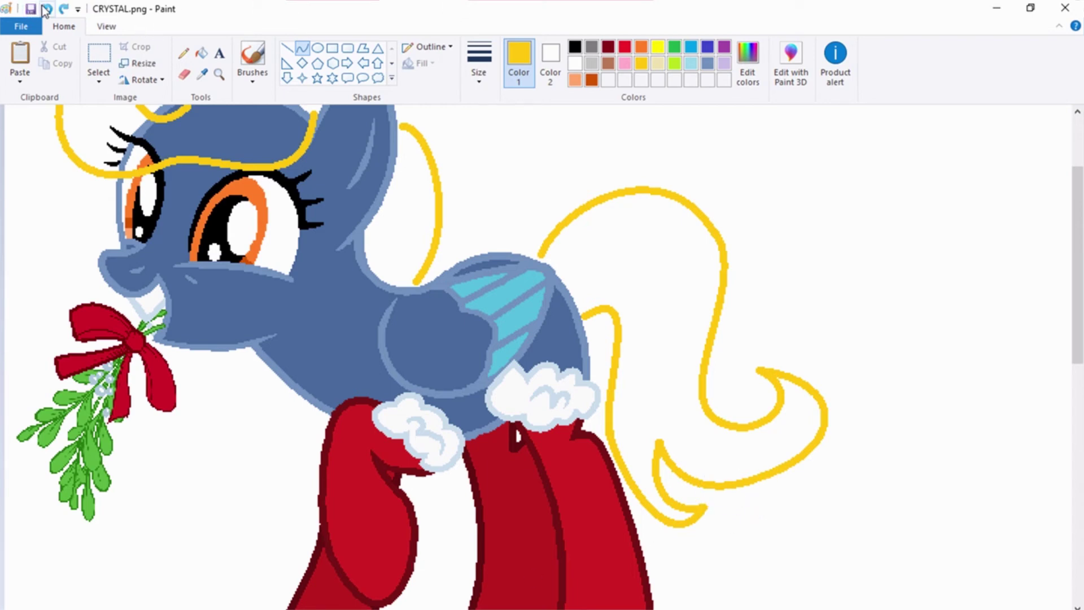
Erase the small hook at the tail's inner tip and close the bottom with a rounded curve joining the inner and outer edges
left_click(184, 74)
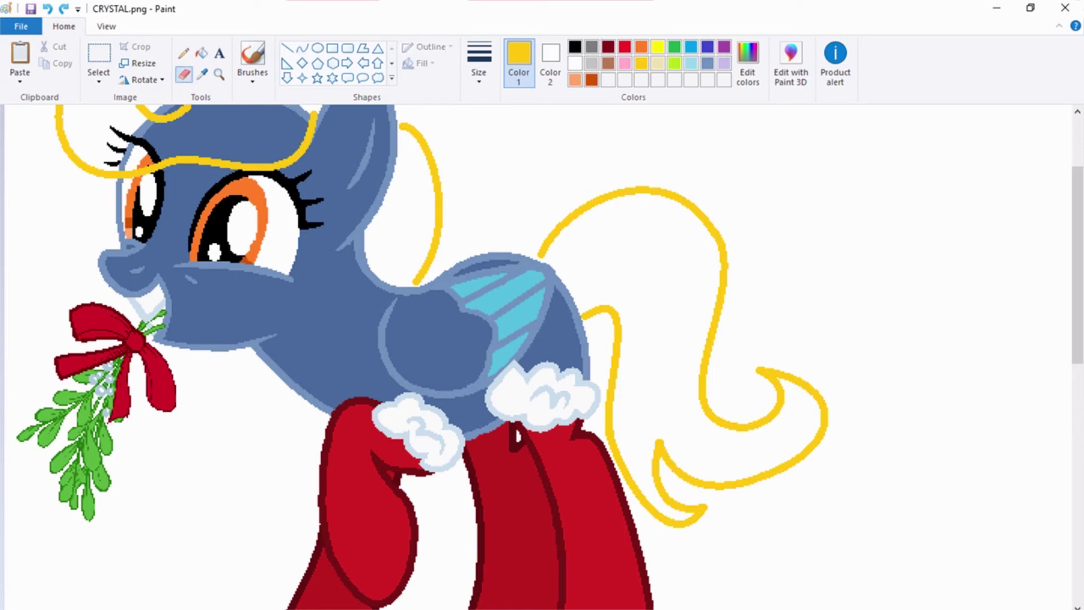
mouse_move(653, 431)
left_mouse_down()
mouse_move(668, 502)
mouse_move(697, 520)
mouse_move(706, 512)
mouse_move(663, 493)
mouse_move(708, 503)
mouse_move(662, 487)
mouse_move(664, 451)
left_mouse_up()
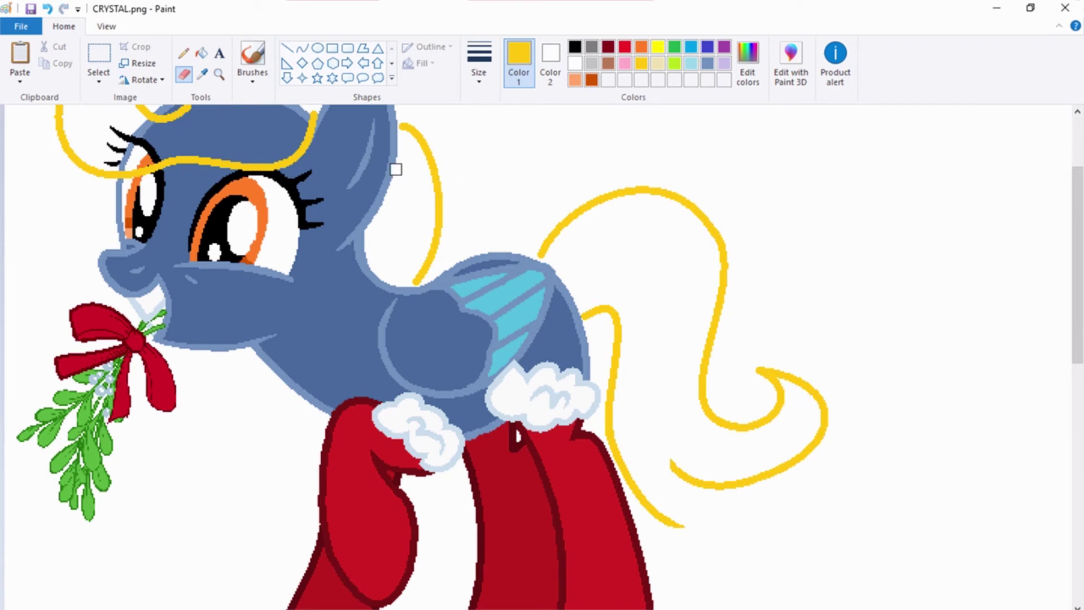
left_click(303, 49)
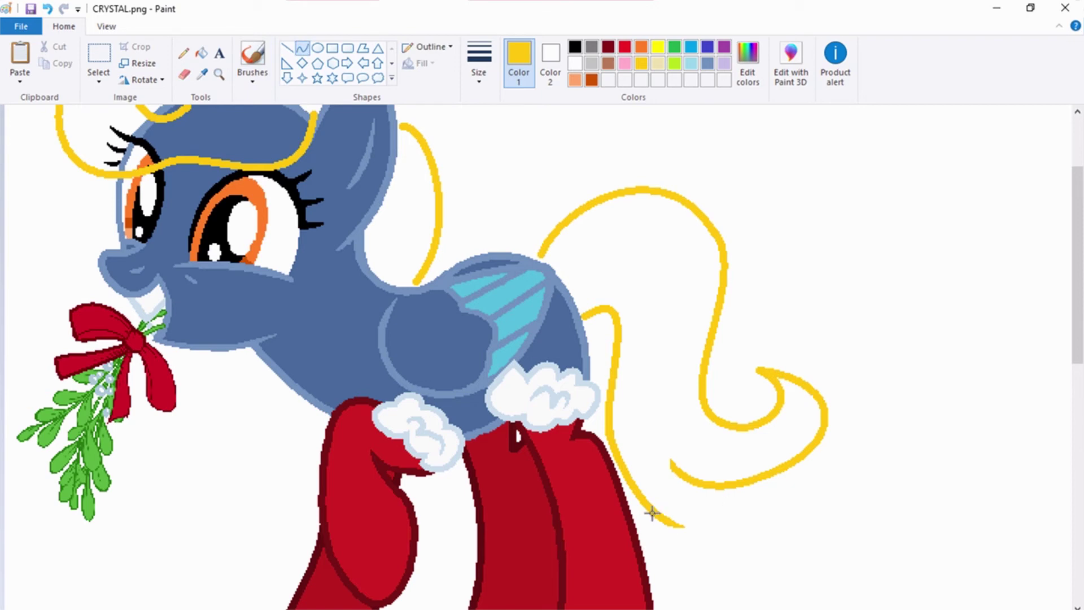
left_click_drag(656, 512, 782, 464)
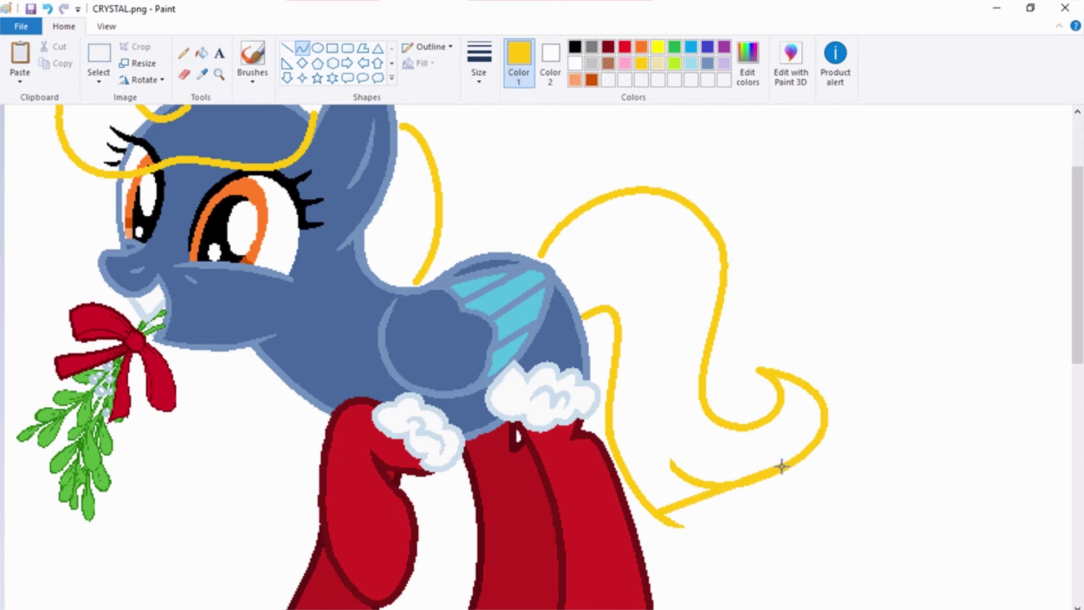
left_click_drag(702, 510, 736, 568)
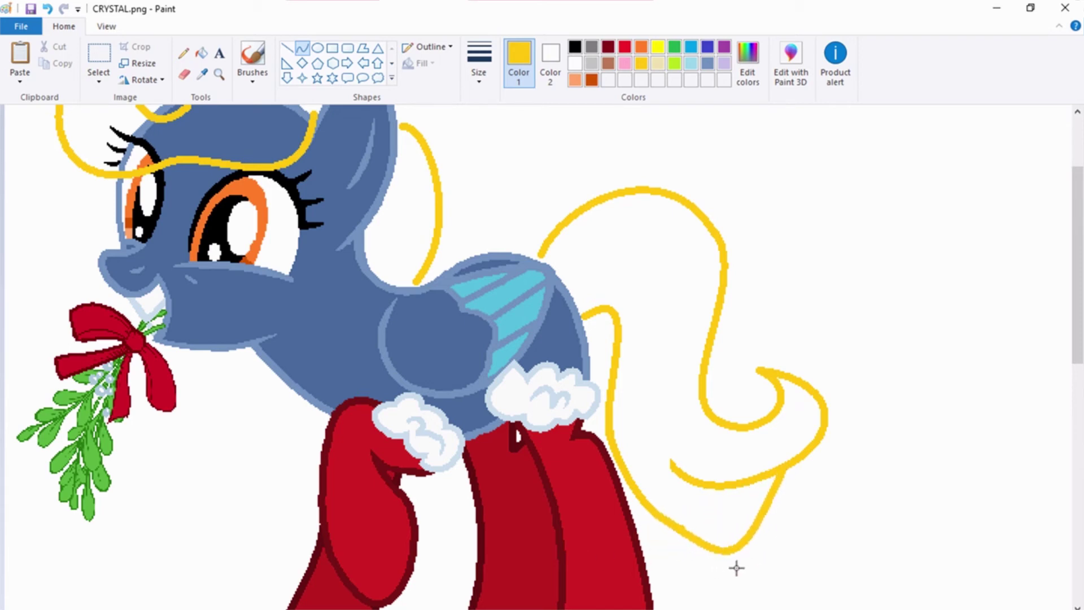
left_click_drag(777, 497, 807, 522)
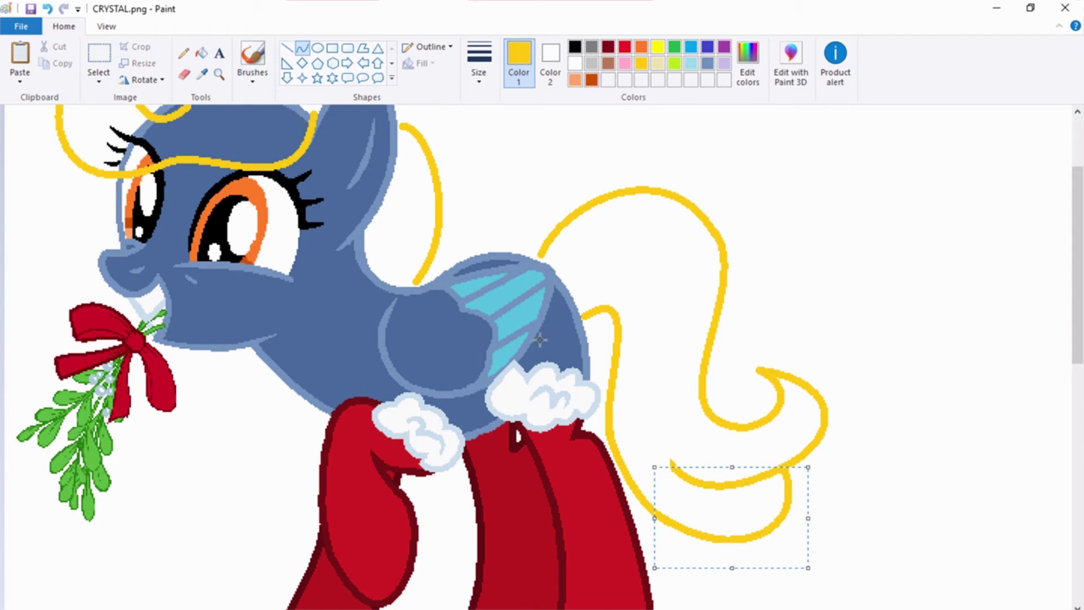
left_click(324, 65)
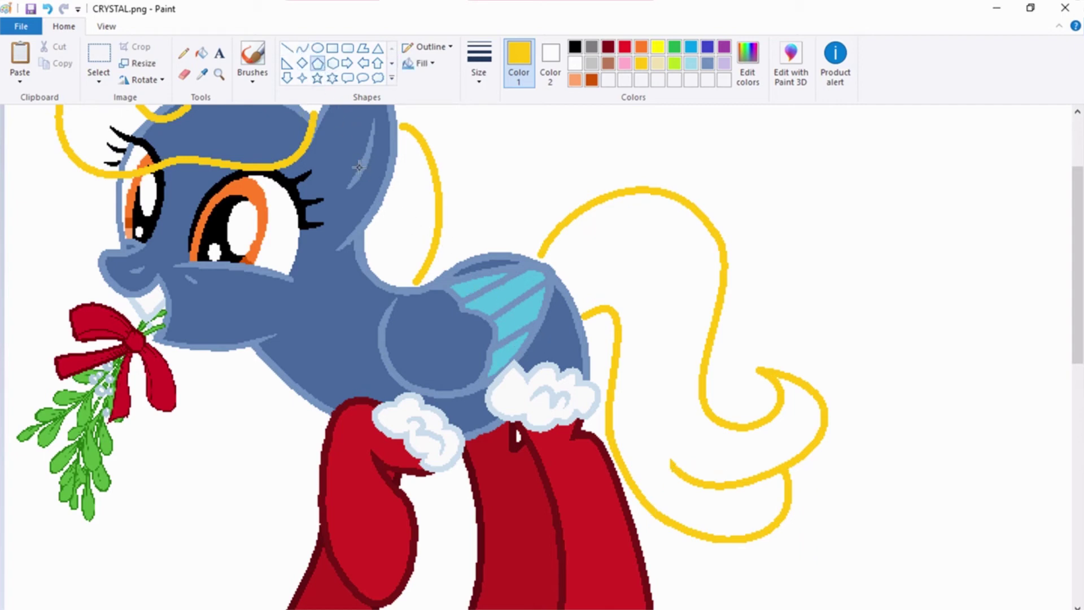
Remove the leftover inner line above the tail's bottom edge by cutting it with a thin white curve and filling it white
left_click(303, 49)
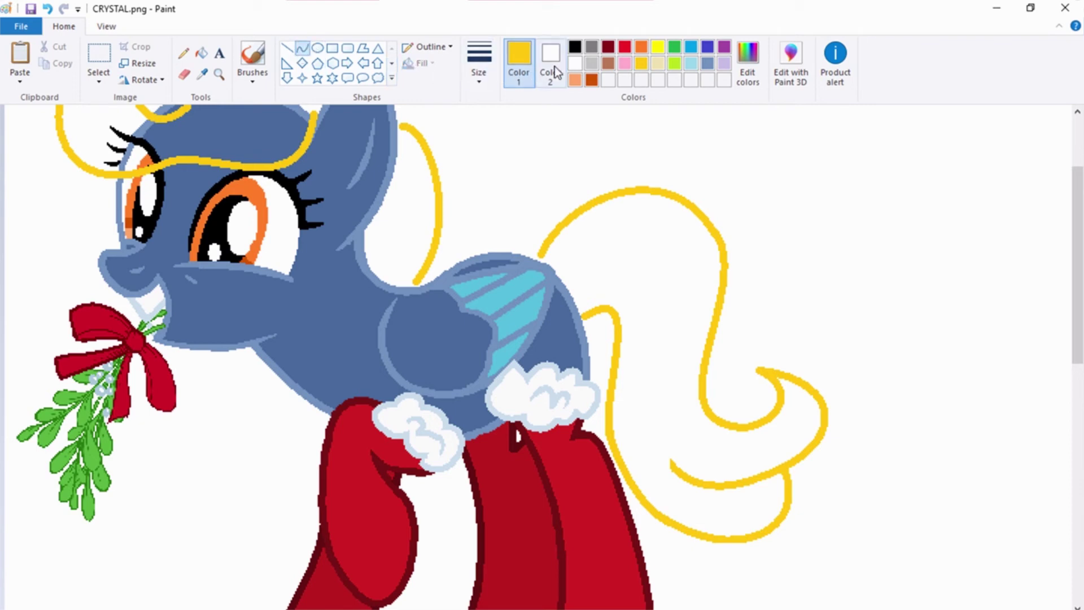
left_click(575, 64)
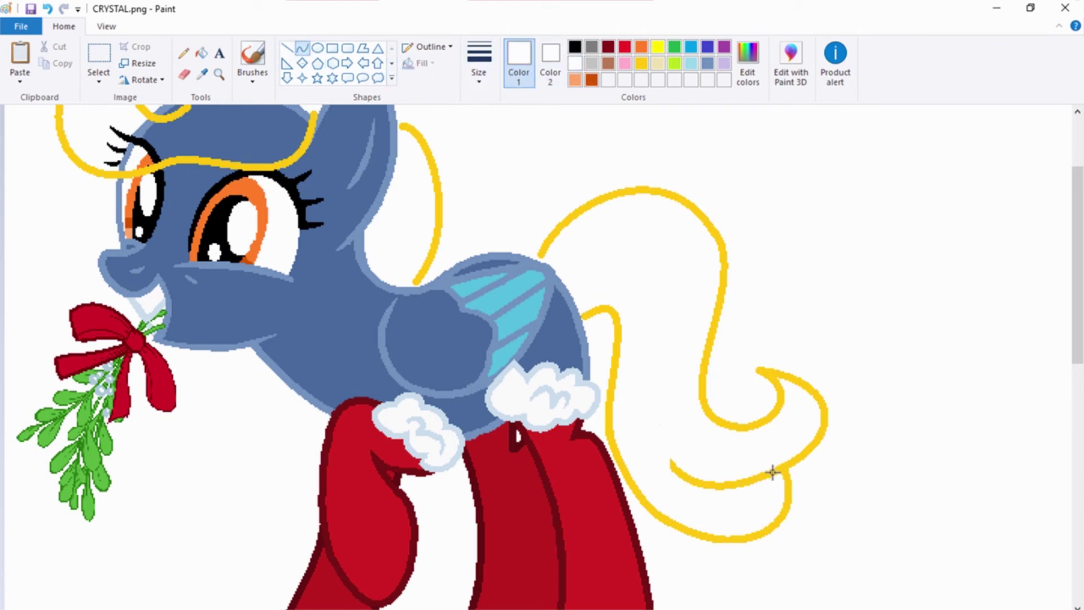
left_click(479, 63)
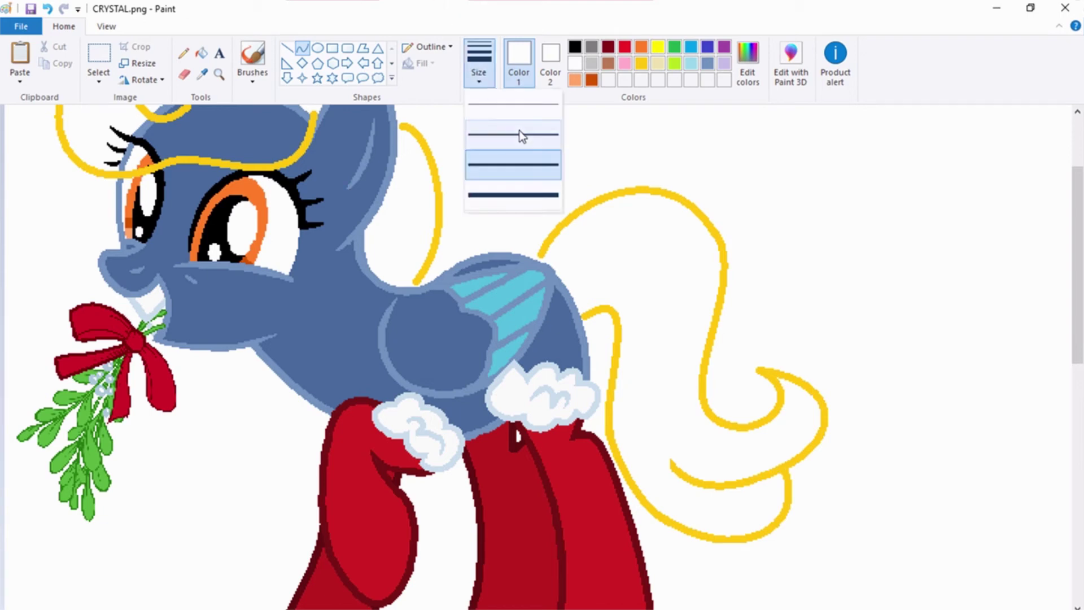
left_click(525, 108)
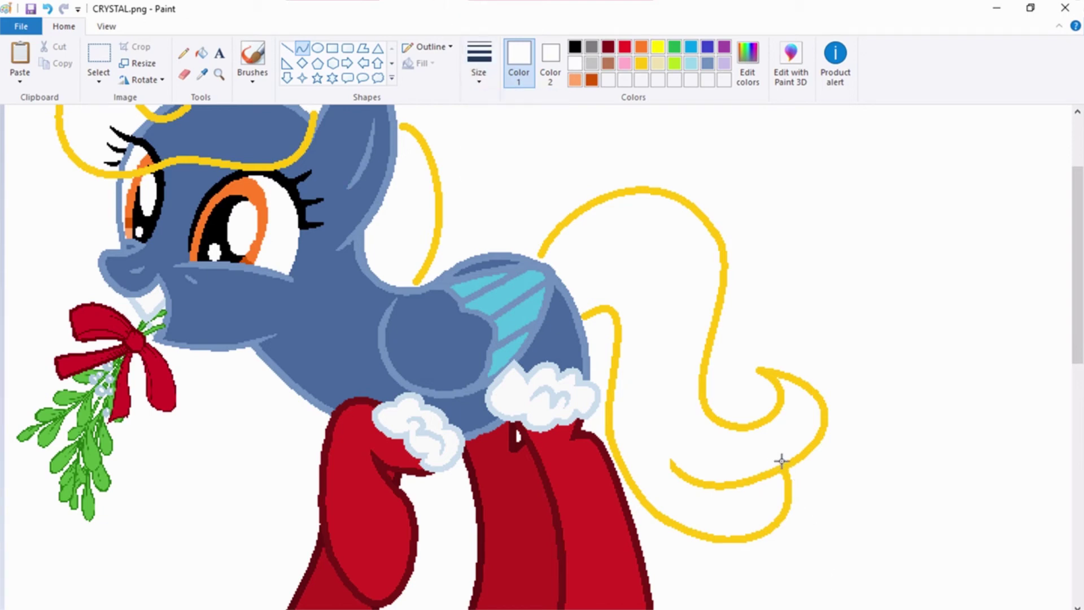
left_click_drag(785, 459, 727, 496)
left_click(202, 54)
left_click(727, 482)
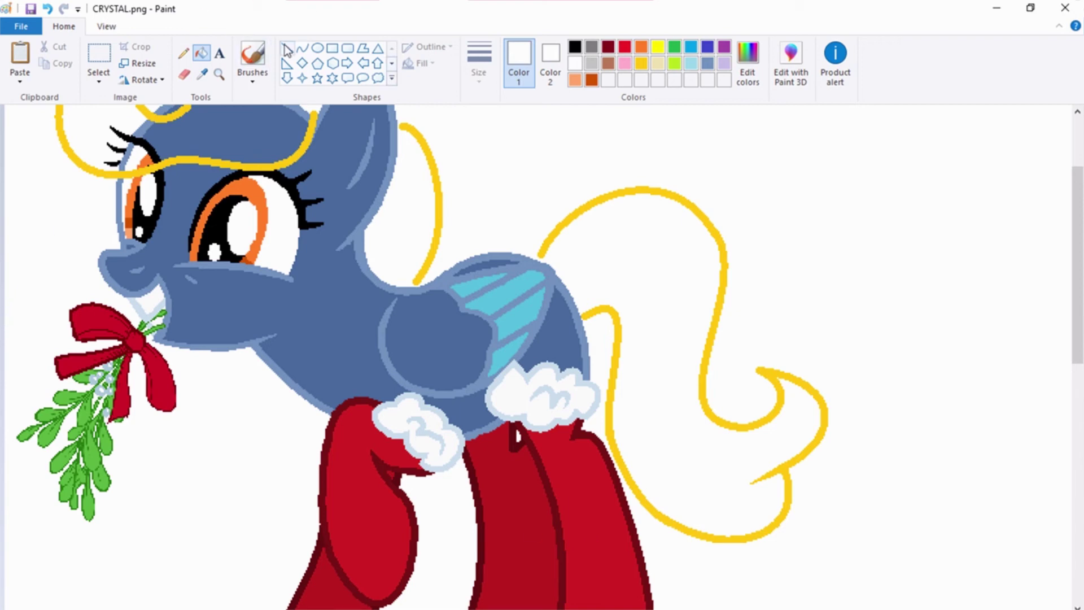
Sample the light blue outline colour from the pony's ear for the Curve tool
left_click(302, 48)
left_click(202, 74)
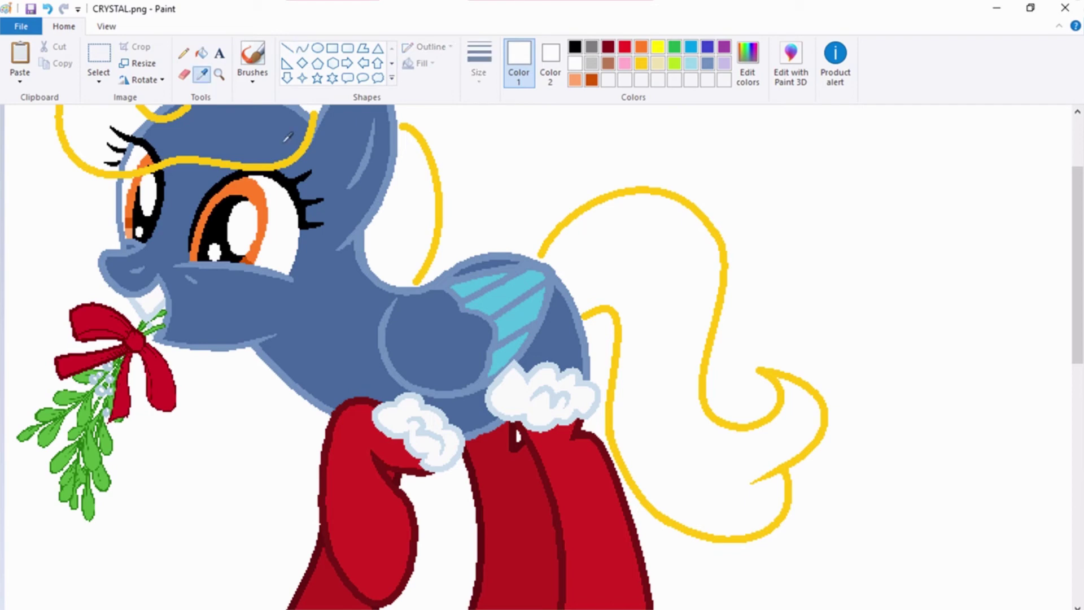
left_click(375, 200)
scroll(96, 327, "up", 3)
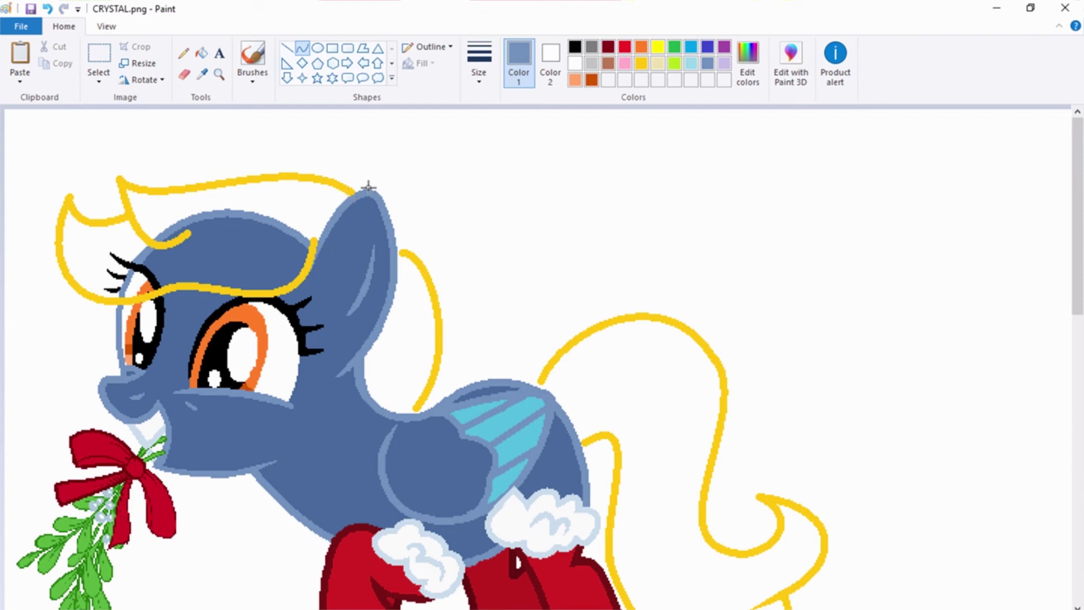
Sample the wing's cyan and draw a short curve beside the yellow mane line where it meets the ear's base
left_click(184, 53)
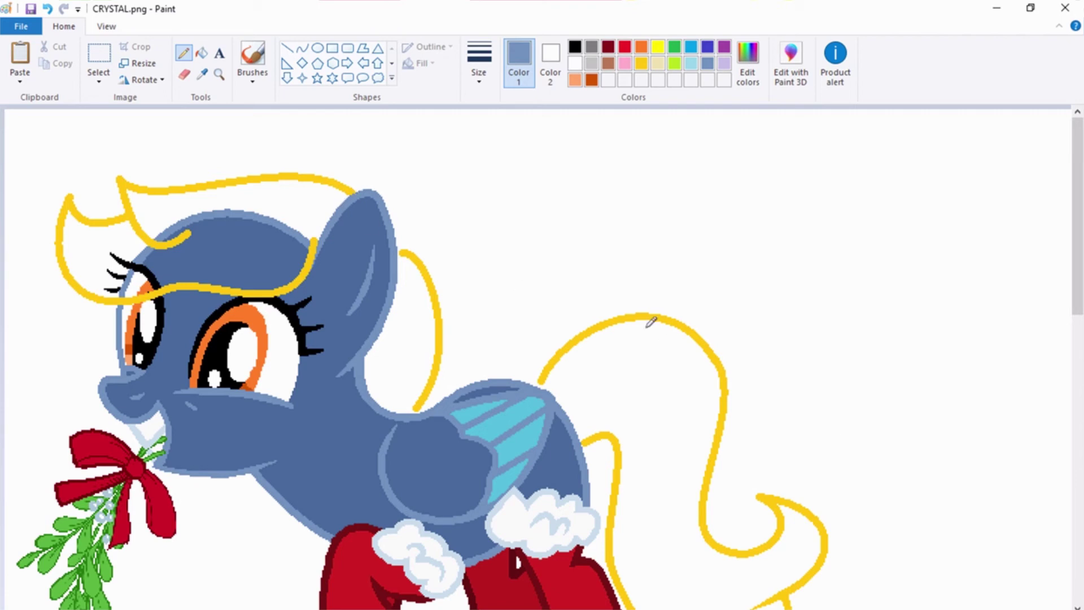
left_click(202, 76)
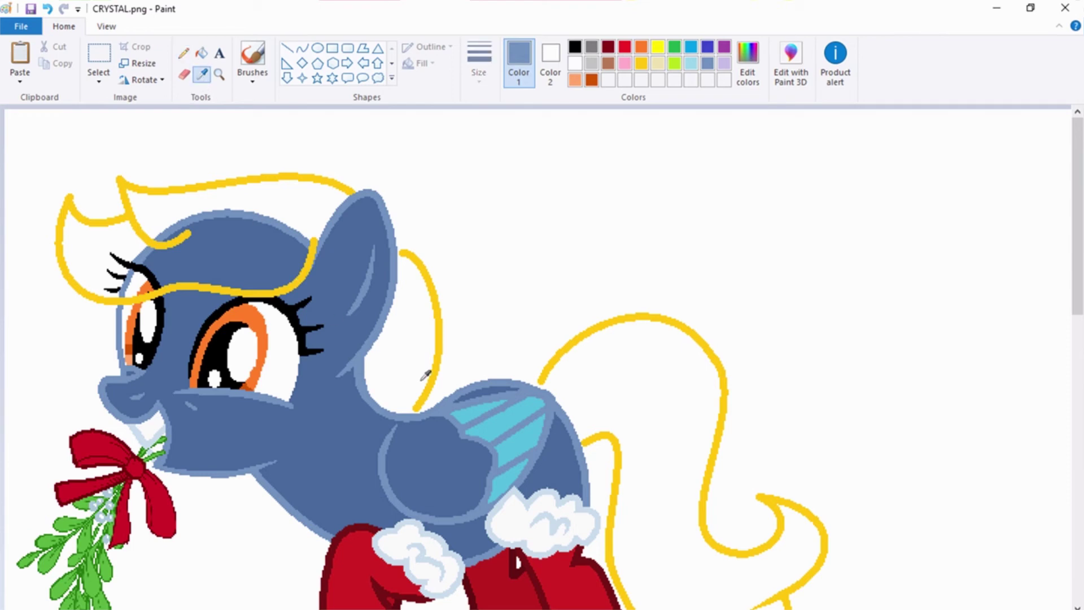
left_click(518, 410)
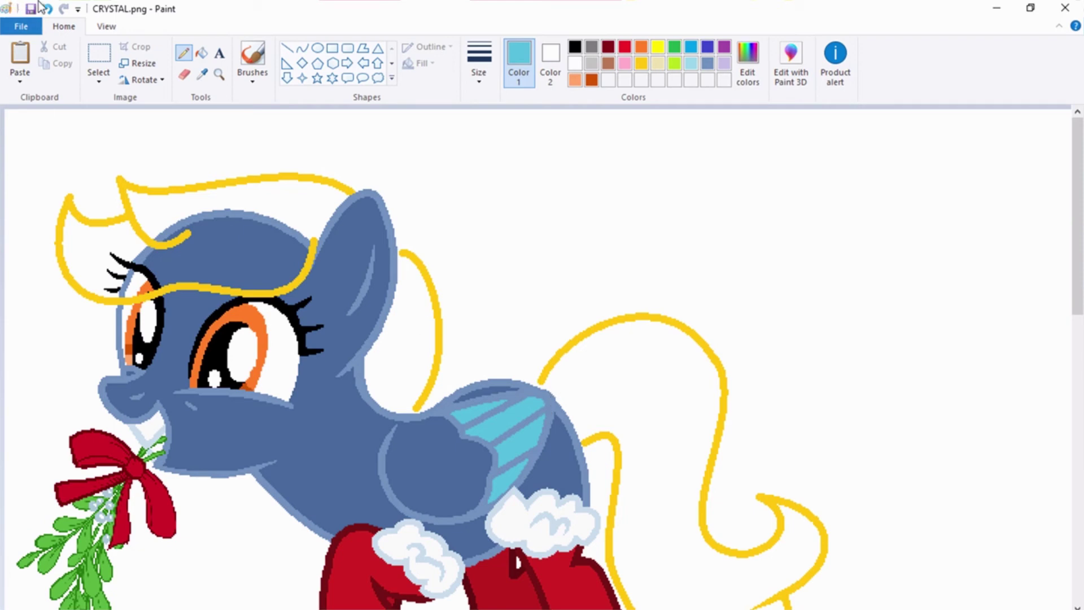
left_click(303, 48)
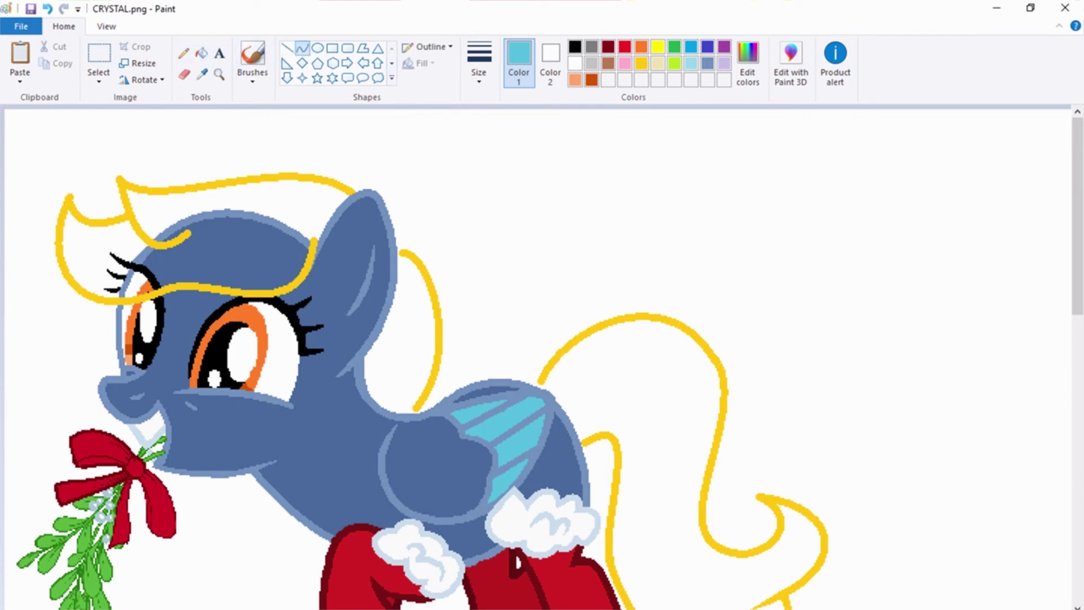
key("ctrl+Page_Up")
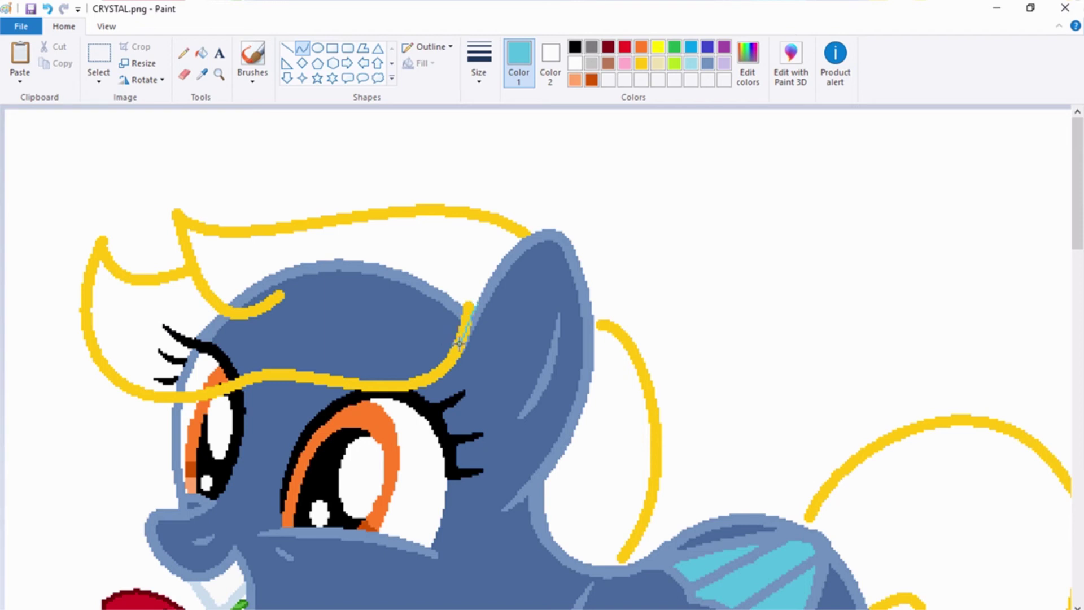
left_click_drag(476, 304, 465, 341)
Sample the light blue from the ear's outline and undo the last curve stroke at the ear's base
left_click(202, 74)
left_click(554, 230)
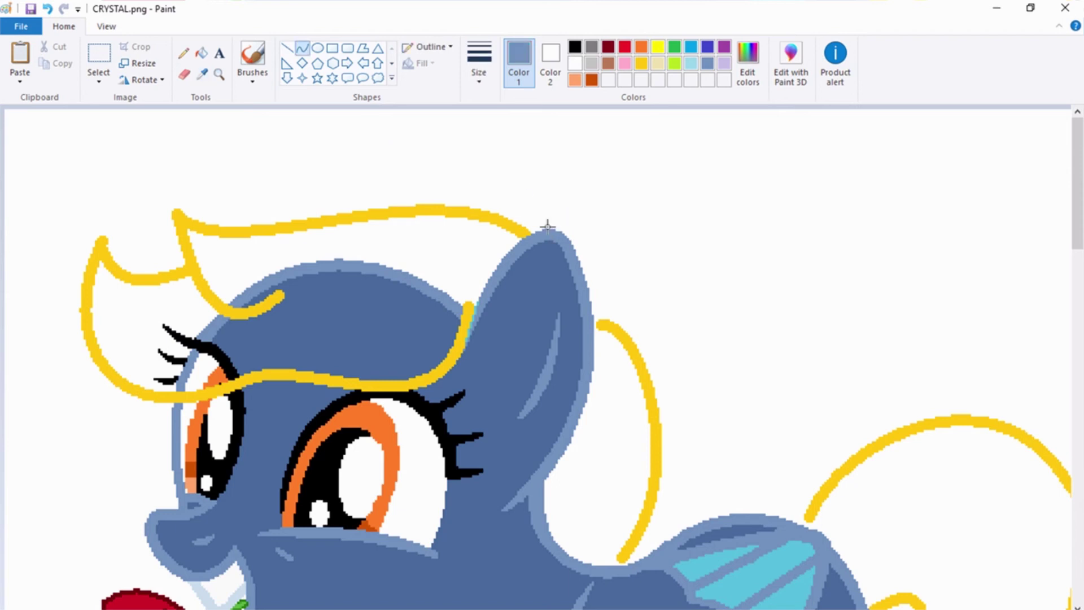
left_click(48, 9)
Retouch the front mane's line ends with the Pencil, using the bright yellow sampled from the mane's tip
left_click(183, 53)
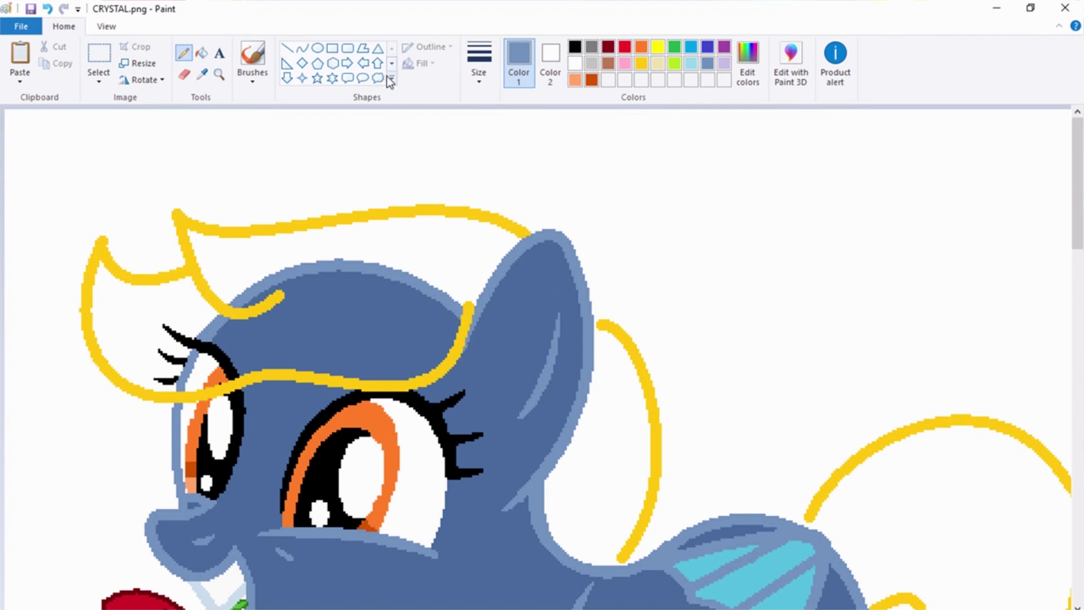
left_click(204, 79)
left_click(182, 214)
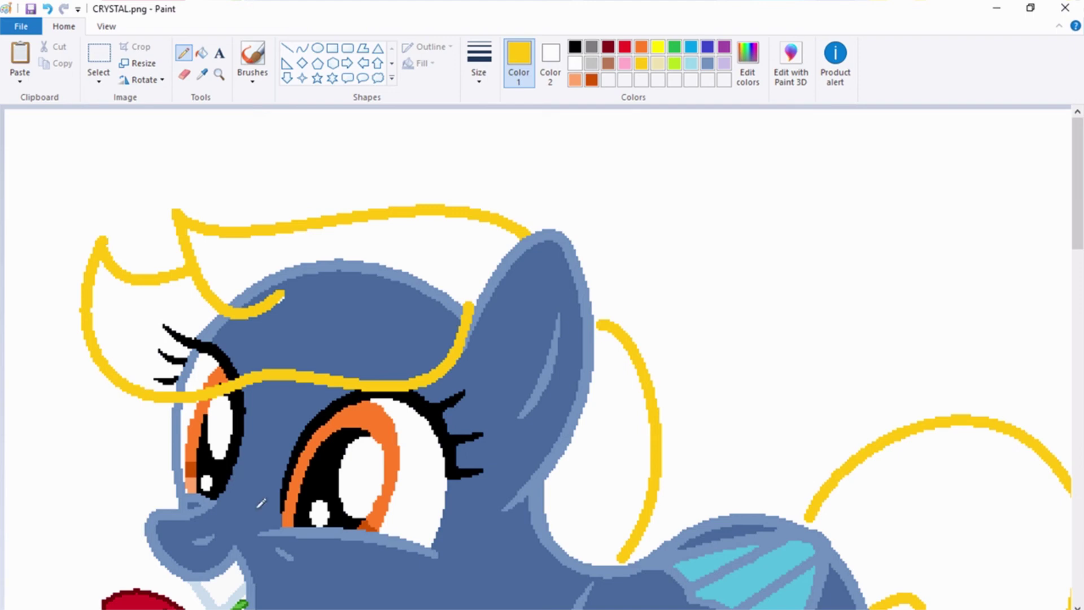
key("alt+Tab")
left_click(940, 531)
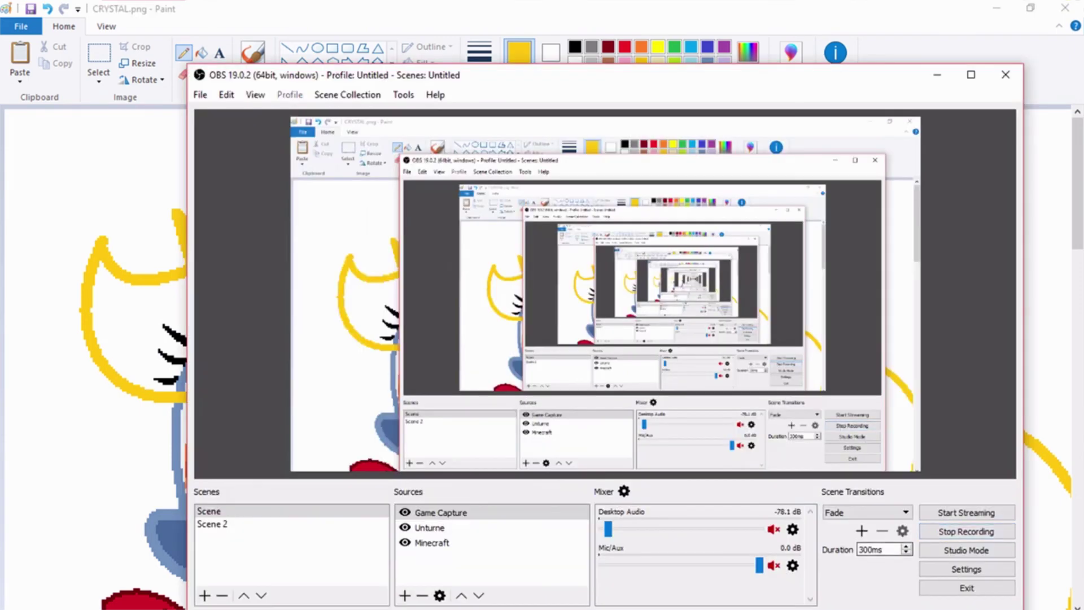
key("alt+Tab")
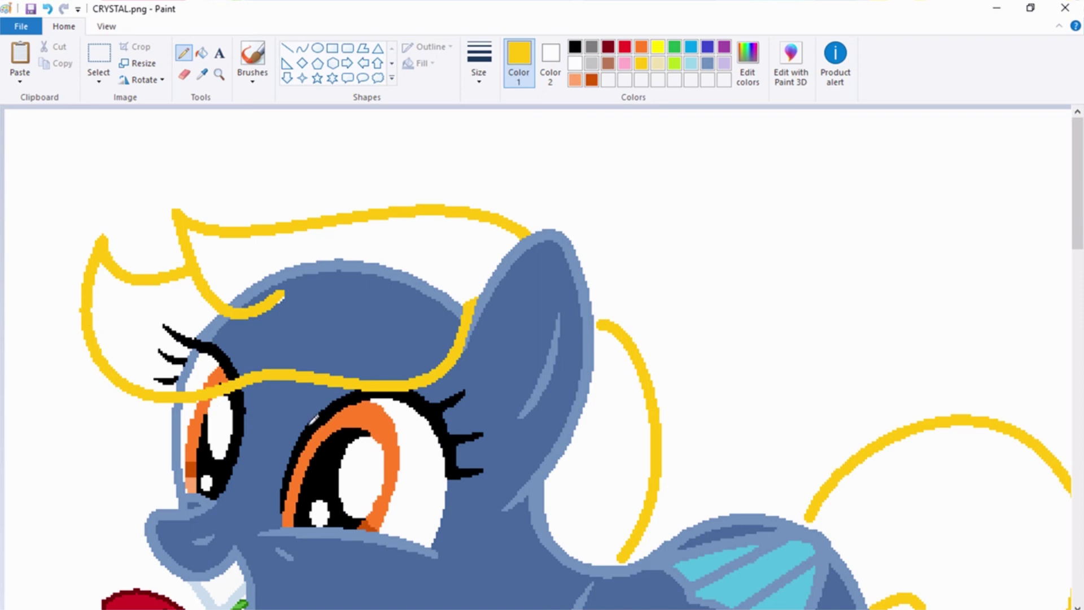
Extend the yellow back mane line to the ear and neck outlines, and join the tail's upper line to the back
scroll(892, 537, "down", 3)
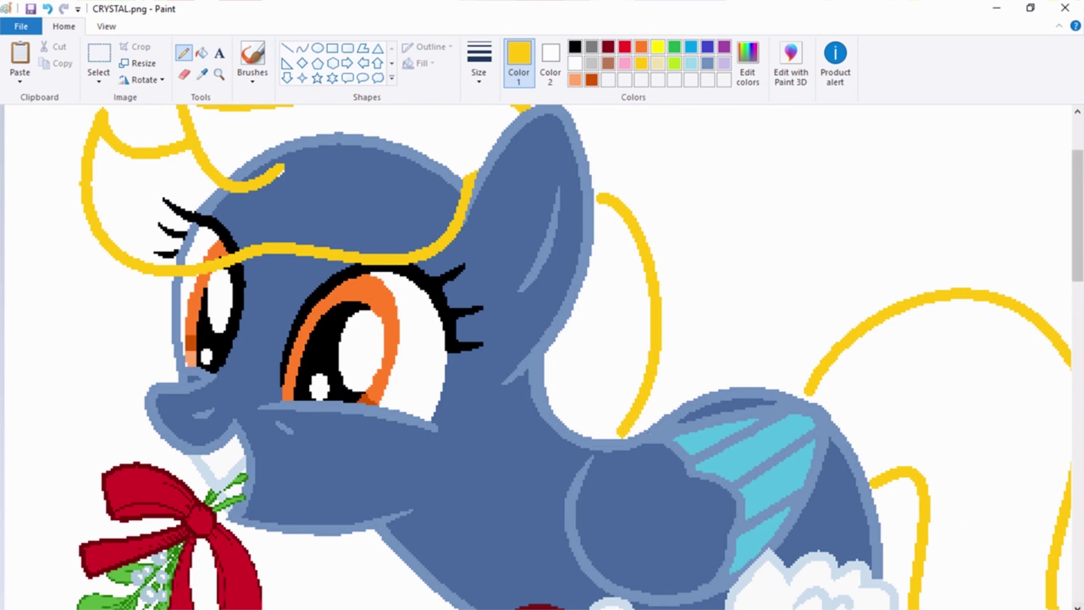
scroll(542, 355, "up", 2)
scroll(459, 595, "up", 1)
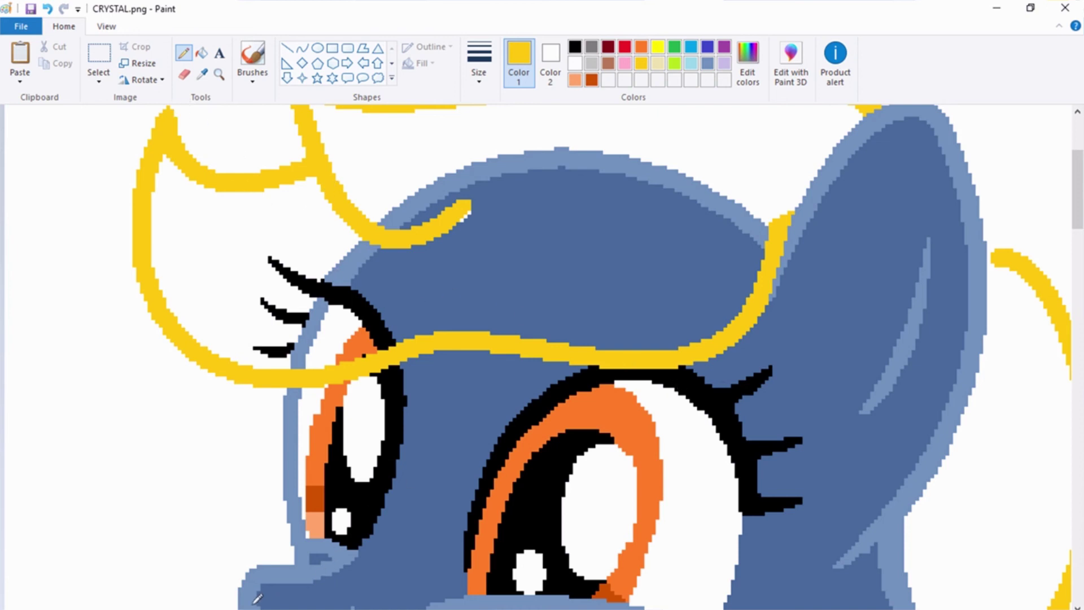
scroll(542, 356, "right", 10)
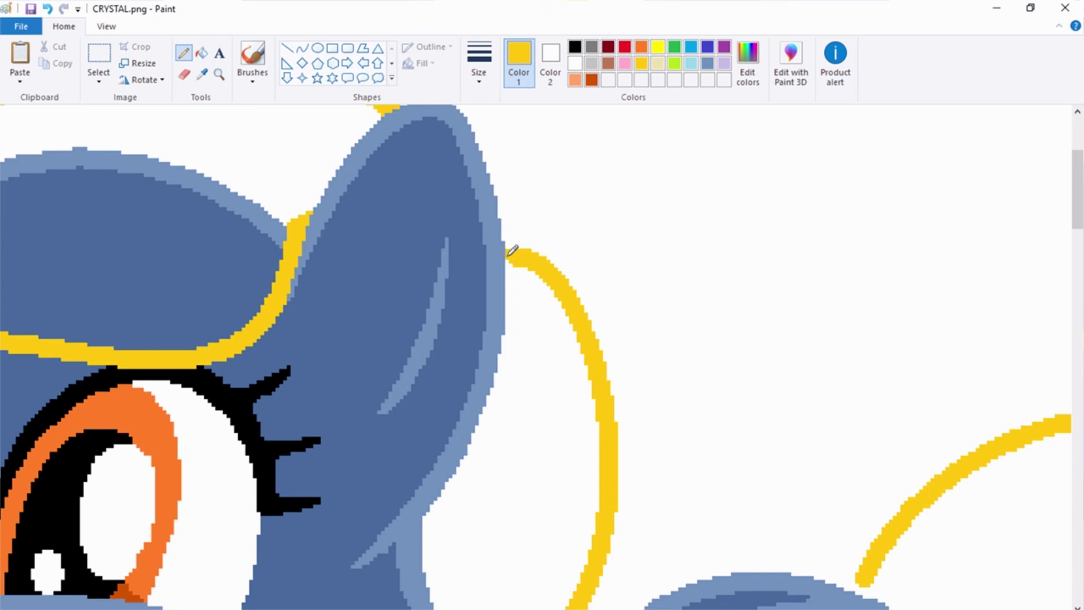
left_click(510, 257)
scroll(589, 422, "down", 7)
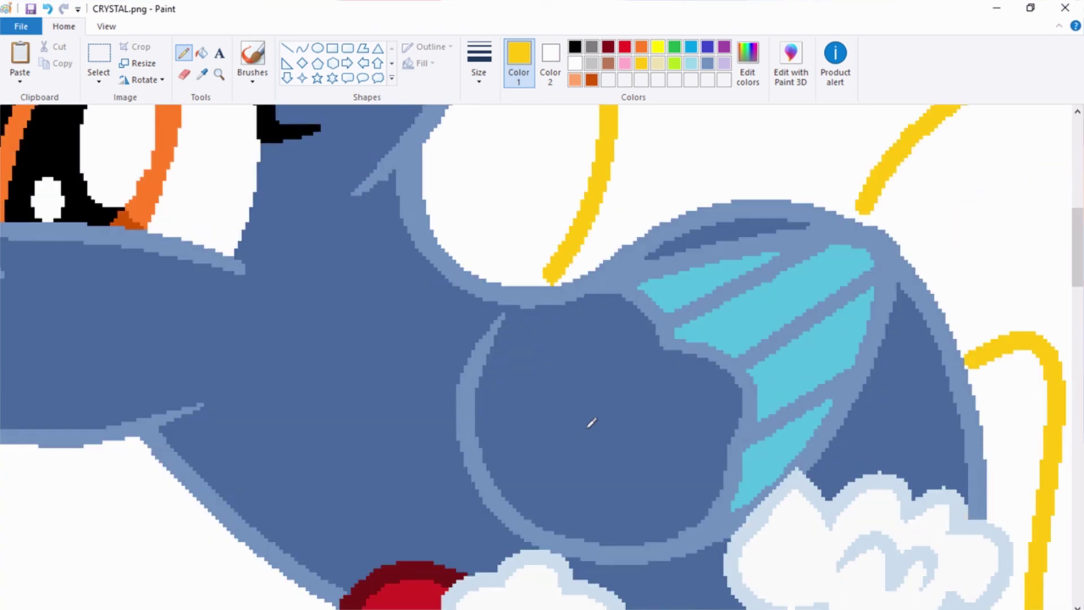
scroll(591, 424, "up", 5)
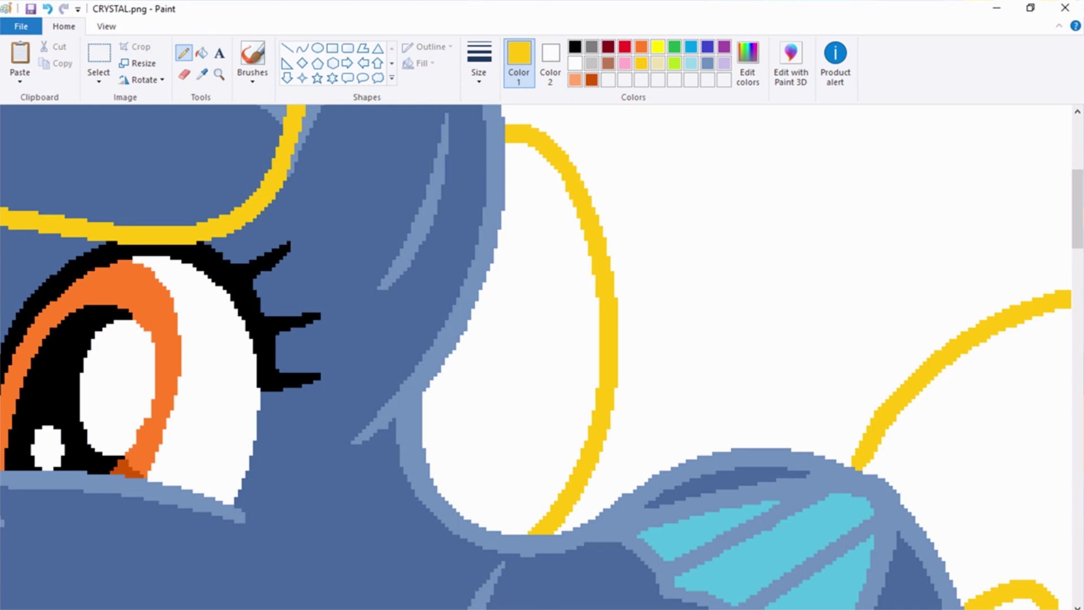
Sharpen the tail's curled tip and inner spike with yellow Pencil strokes and smooth the corners where the tail lines meet
scroll(542, 356, "right", 10)
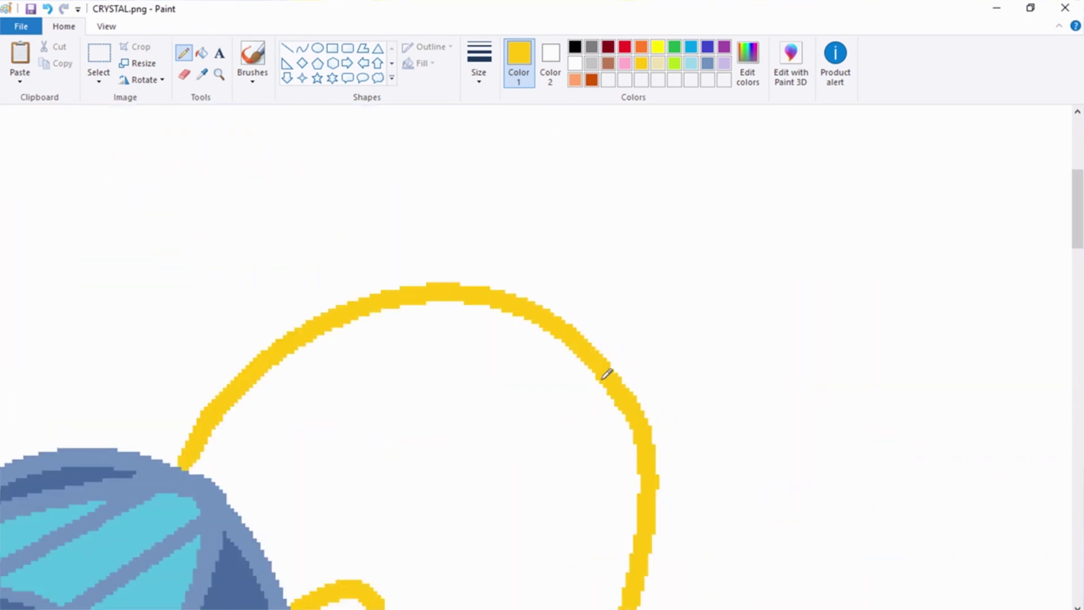
scroll(661, 418, "down", 4)
scroll(661, 418, "down", 4)
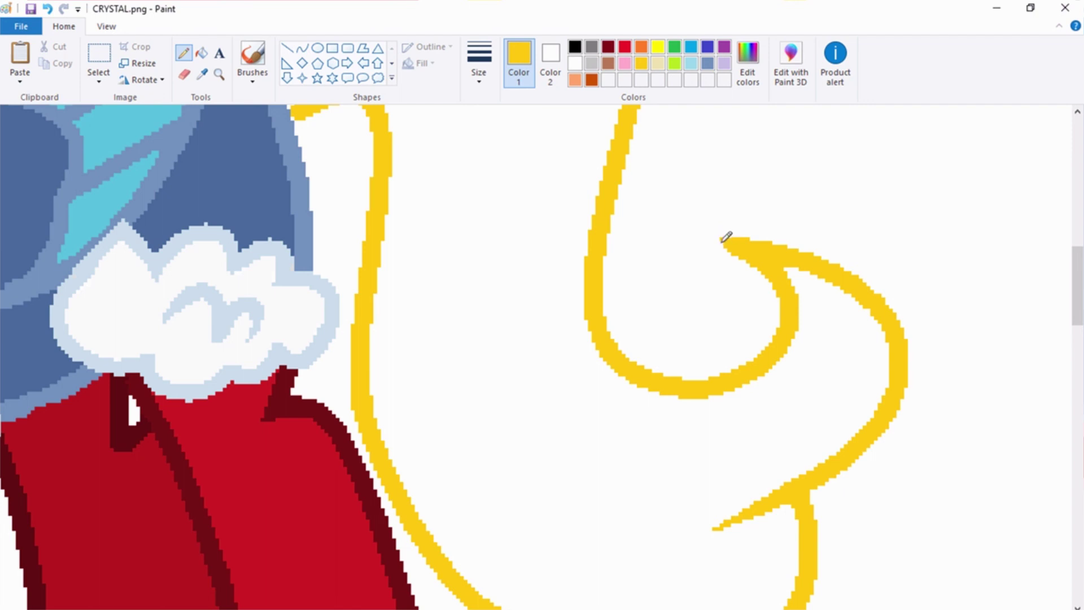
scroll(840, 418, "down", 2)
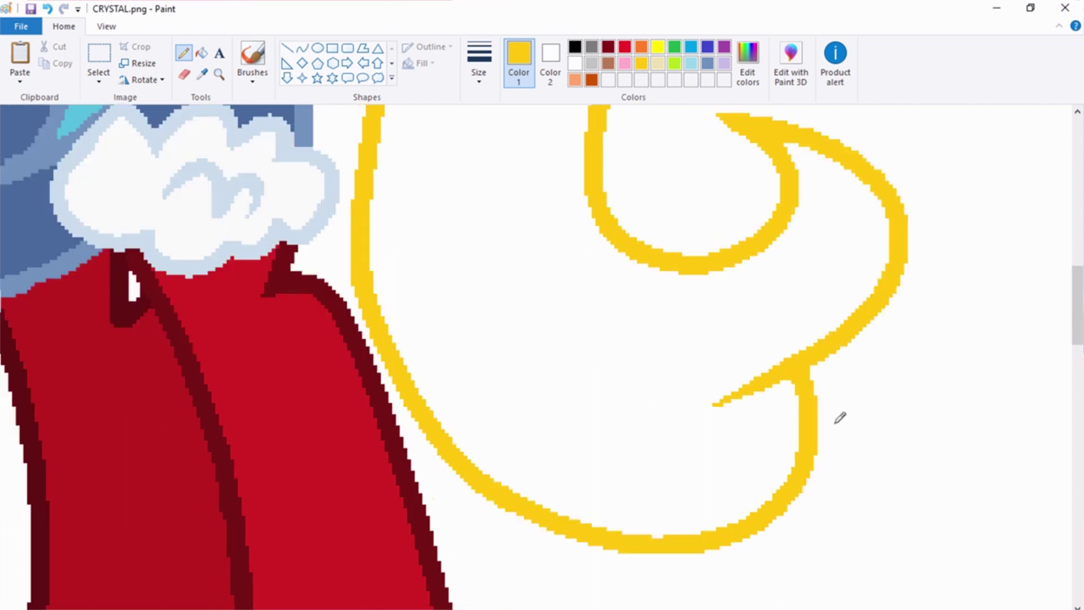
scroll(840, 418, "up", 2)
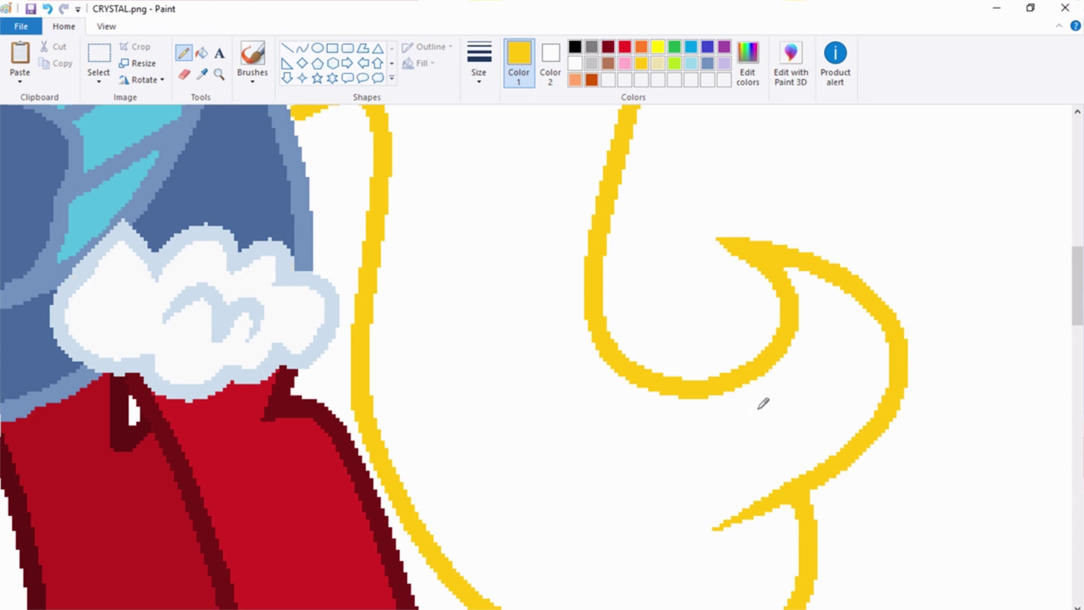
scroll(745, 375, "down", 5)
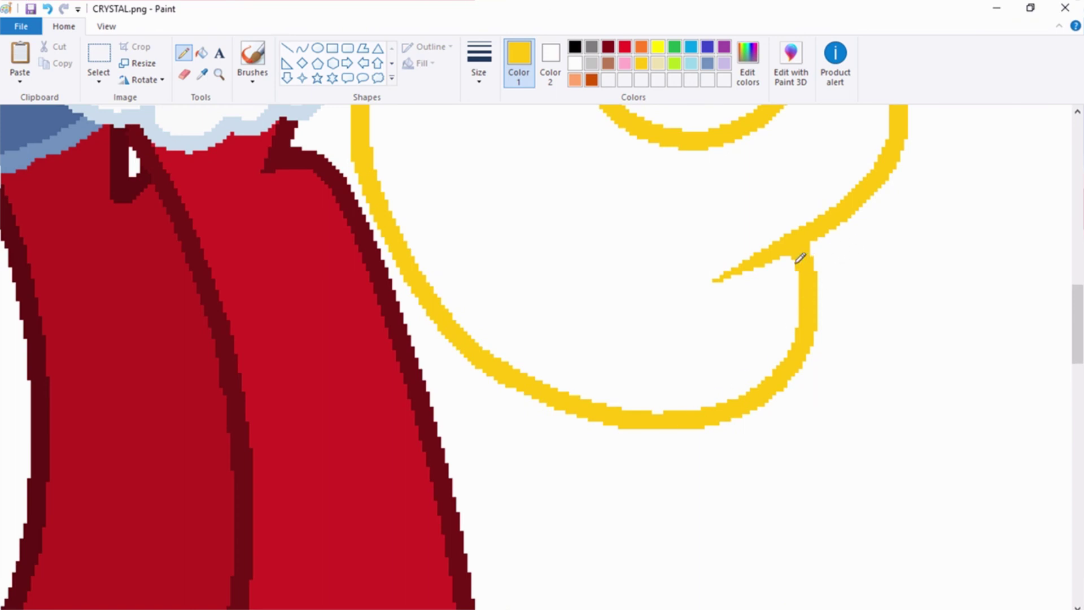
scroll(801, 258, "up", 2)
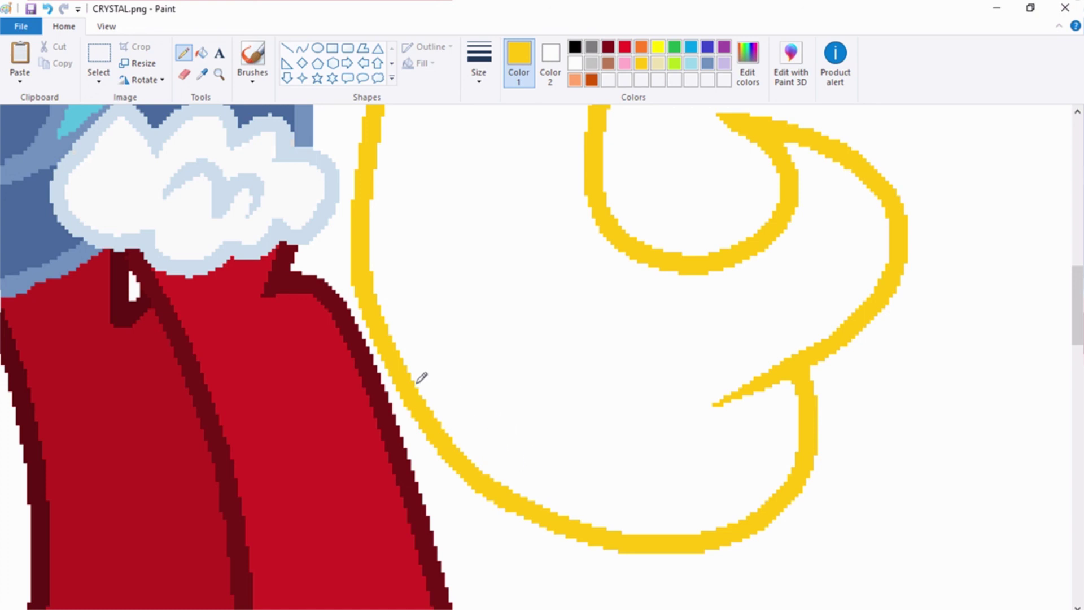
Close the gap between the tail's inner line and the rump outline with the yellow Pencil
scroll(422, 377, "up", 8)
scroll(421, 378, "down", 4)
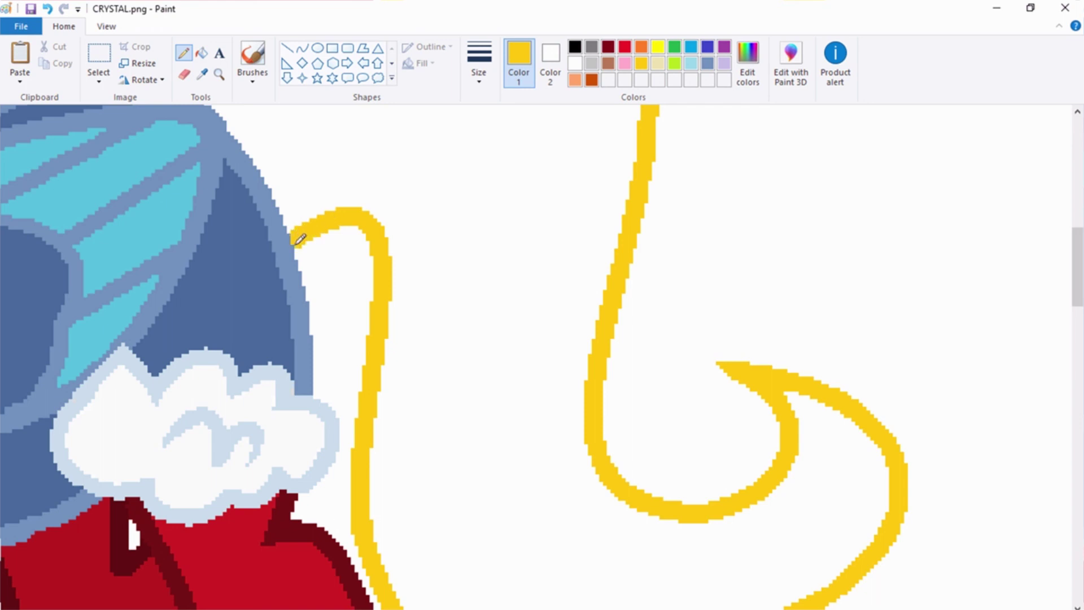
scroll(445, 298, "up", 2)
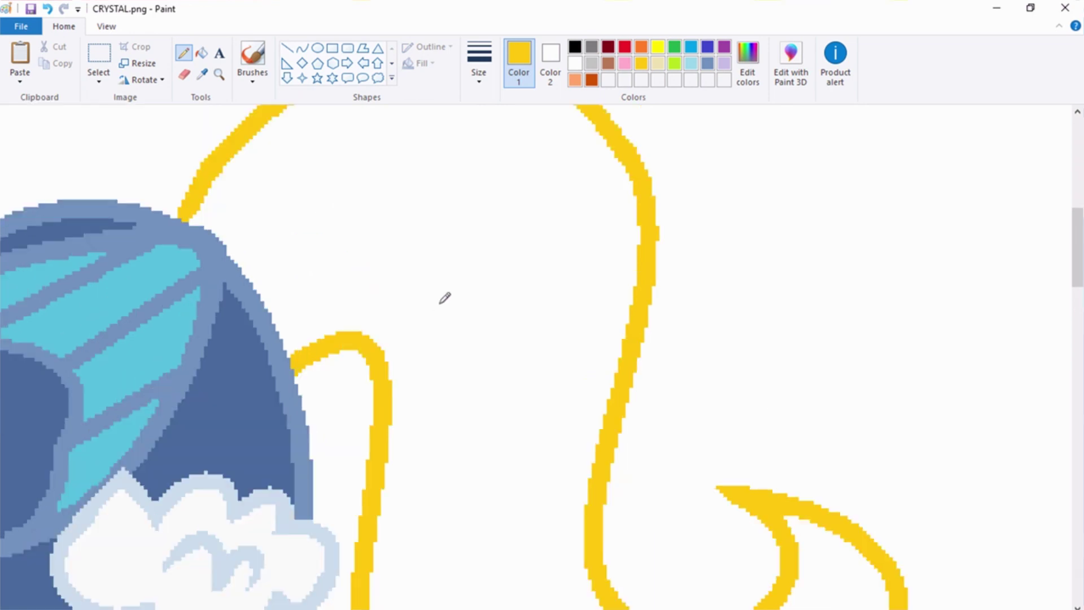
Fill the blue forehead area enclosed by the front mane outline with white
left_click(201, 54)
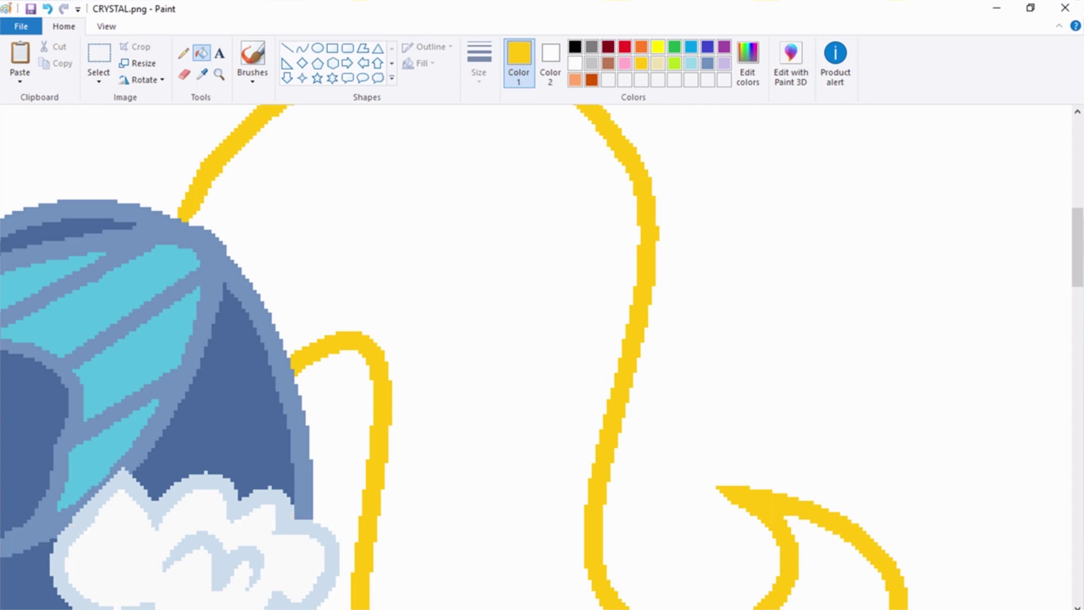
scroll(542, 356, "down", 5, "ctrl")
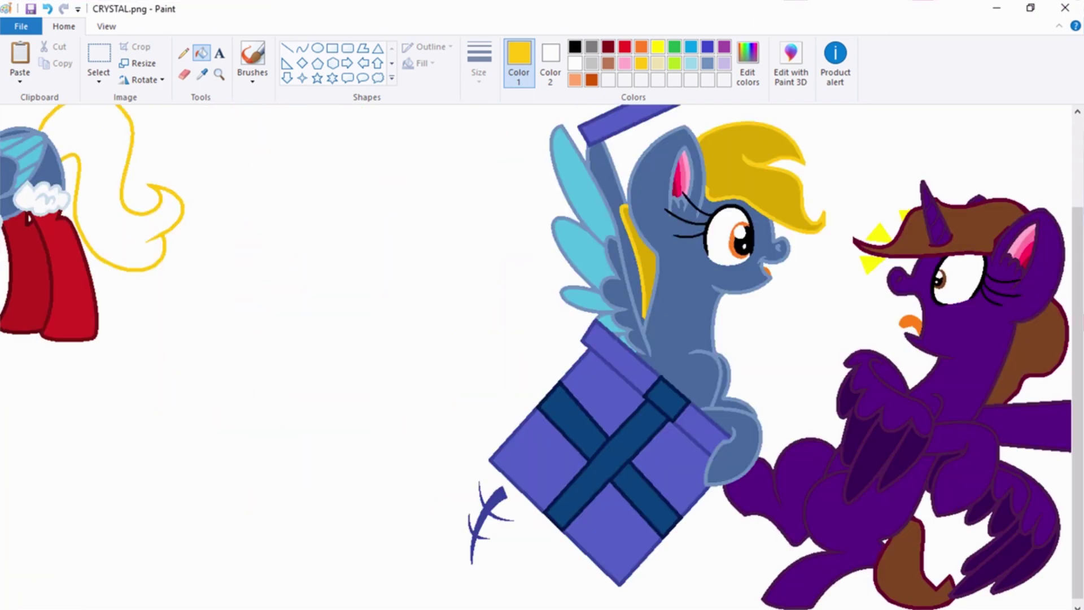
scroll(382, 600, "left", 4)
scroll(242, 373, "up", 2)
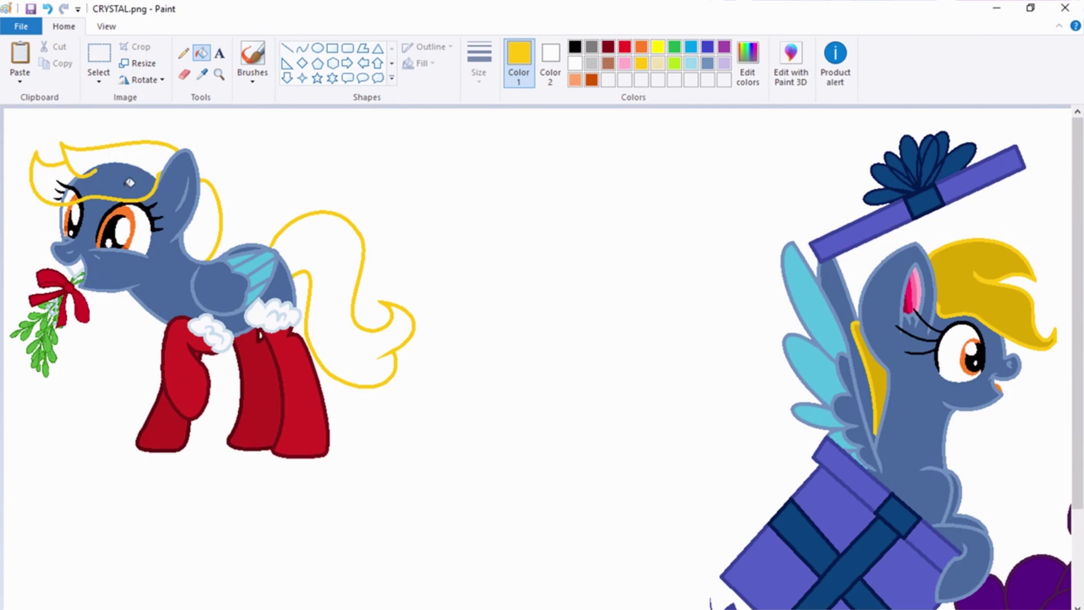
right_click(127, 183)
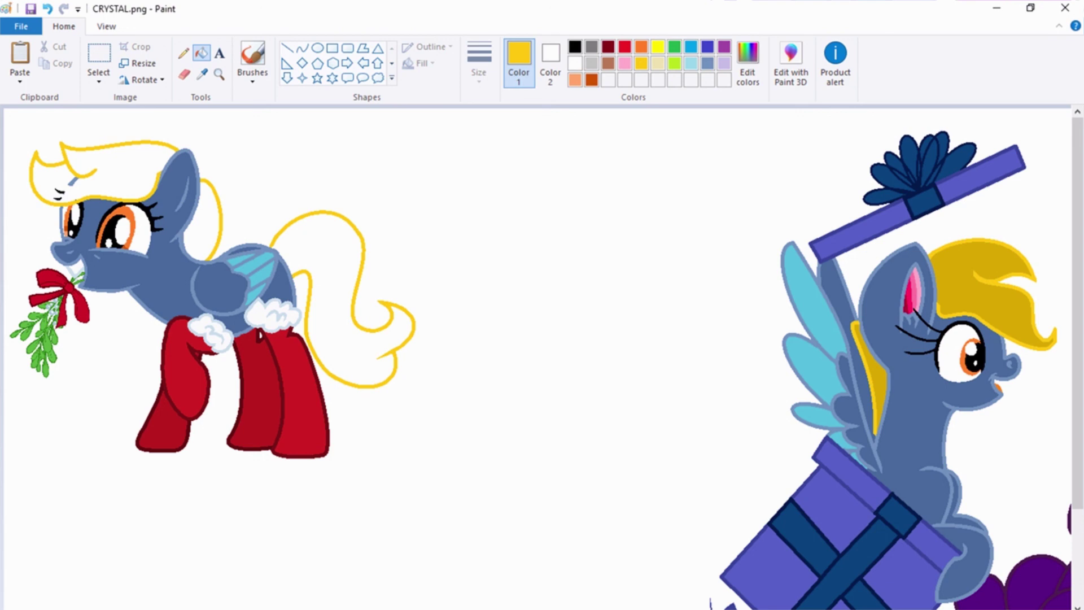
Fill the leftover eyelashes and the light blue outline fragment inside the front mane with white
key("ctrl+Page_Up")
key("ctrl+Page_Up")
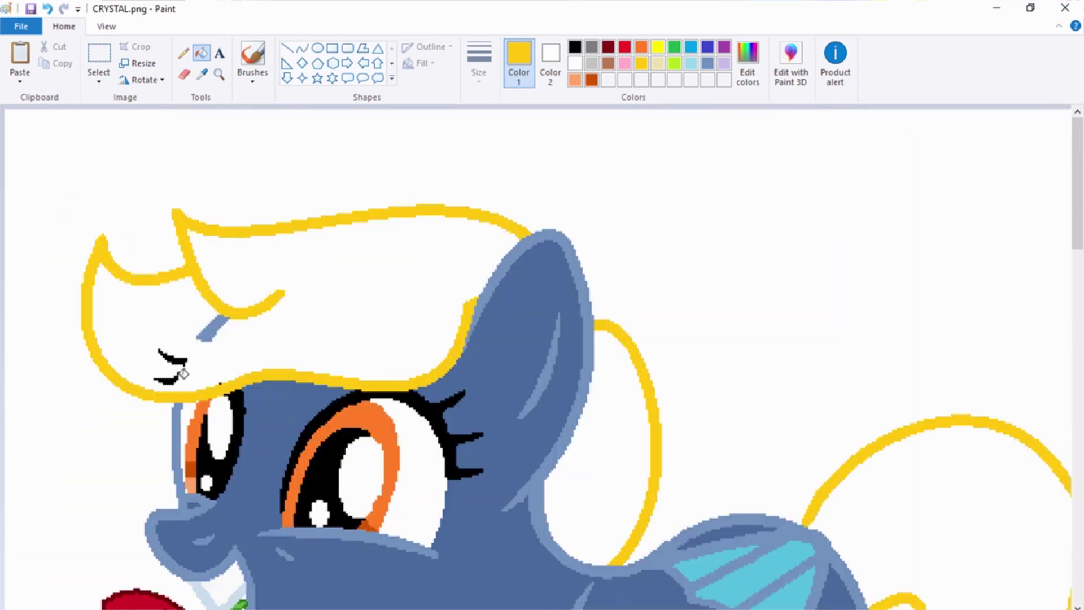
right_click(181, 375)
right_click(178, 356)
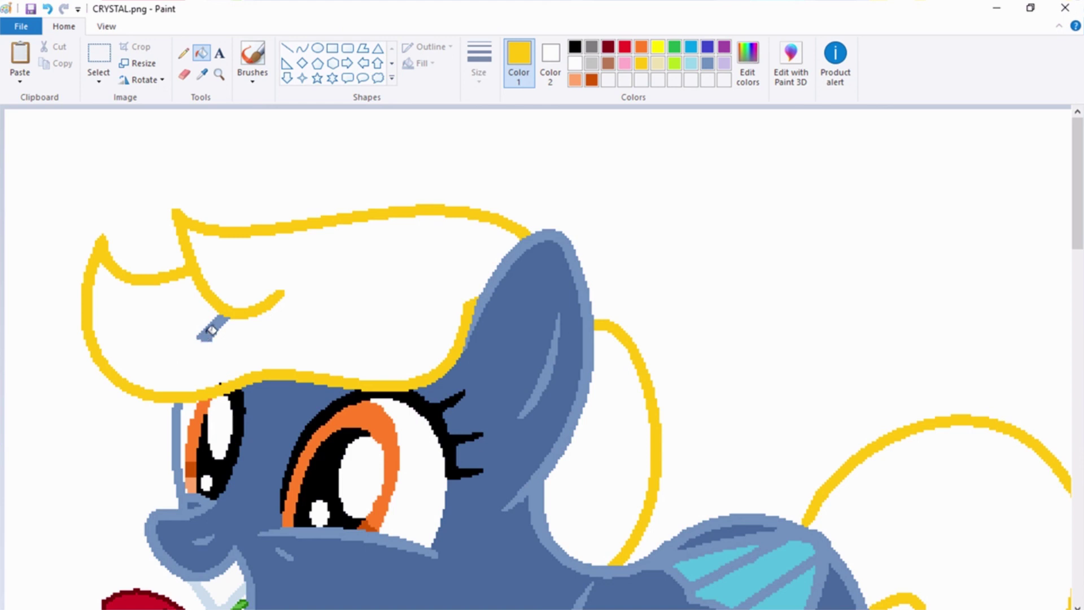
right_click(208, 332)
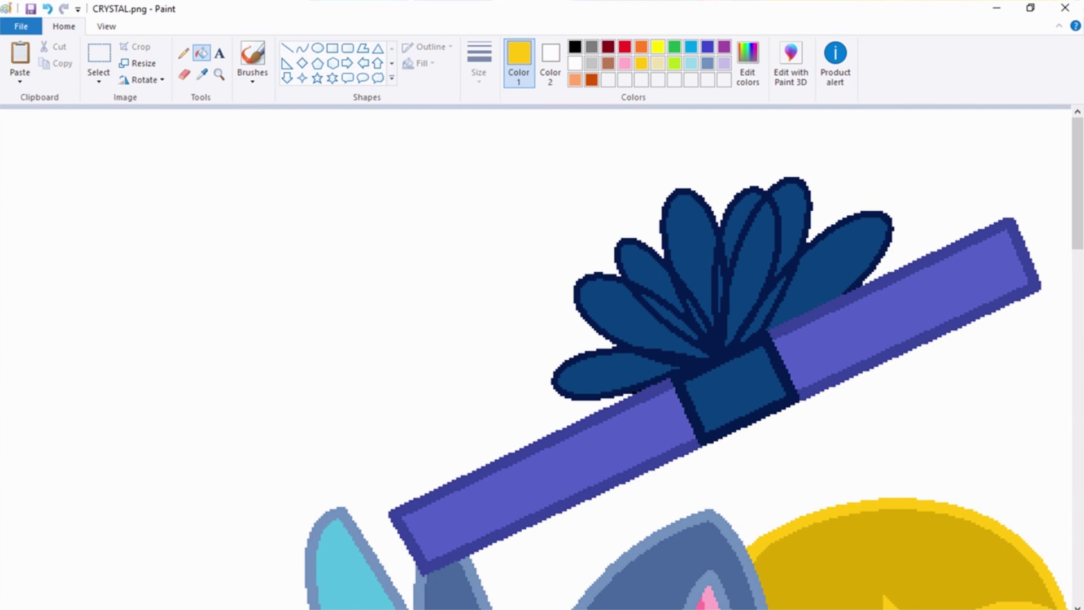
Fill the tail, back mane and front mane with the darker yellow sampled from the finished blue pony's mane
left_click(201, 74)
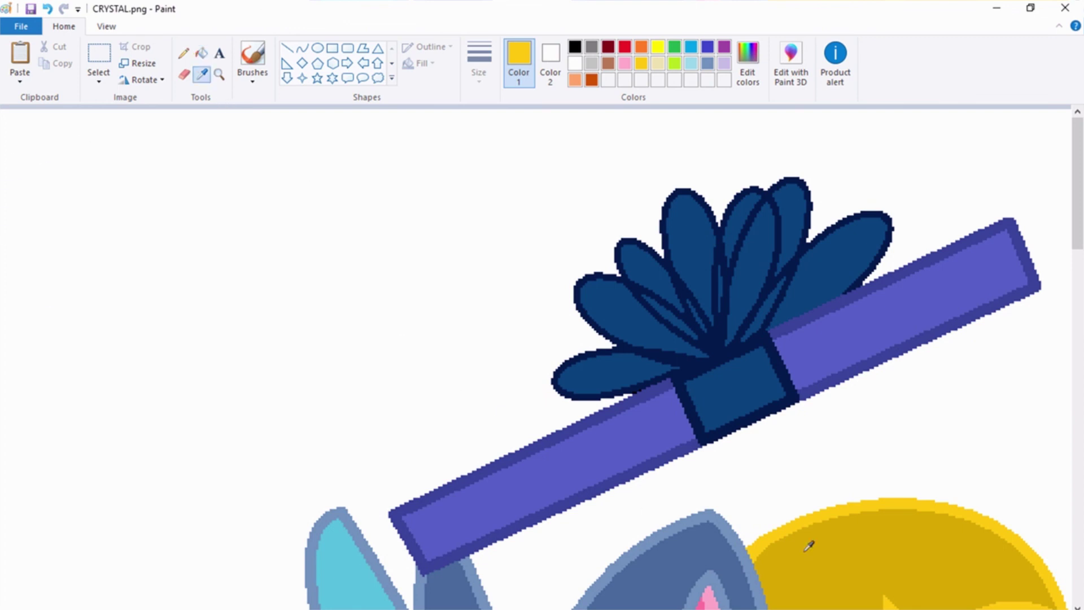
left_click(908, 542)
scroll(297, 601, "left", 15)
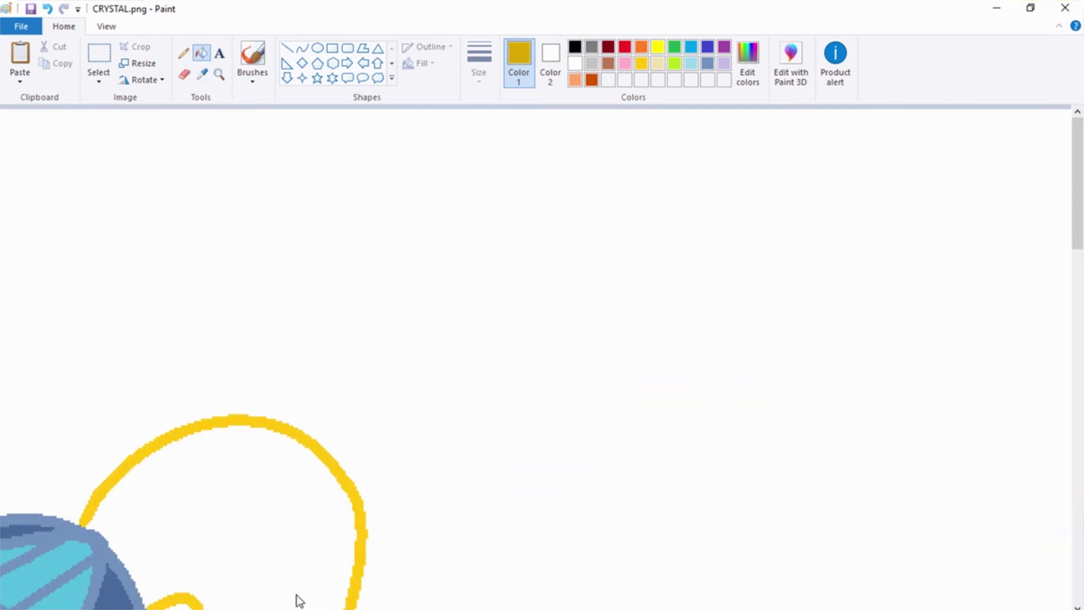
left_click(638, 506)
left_click(328, 475)
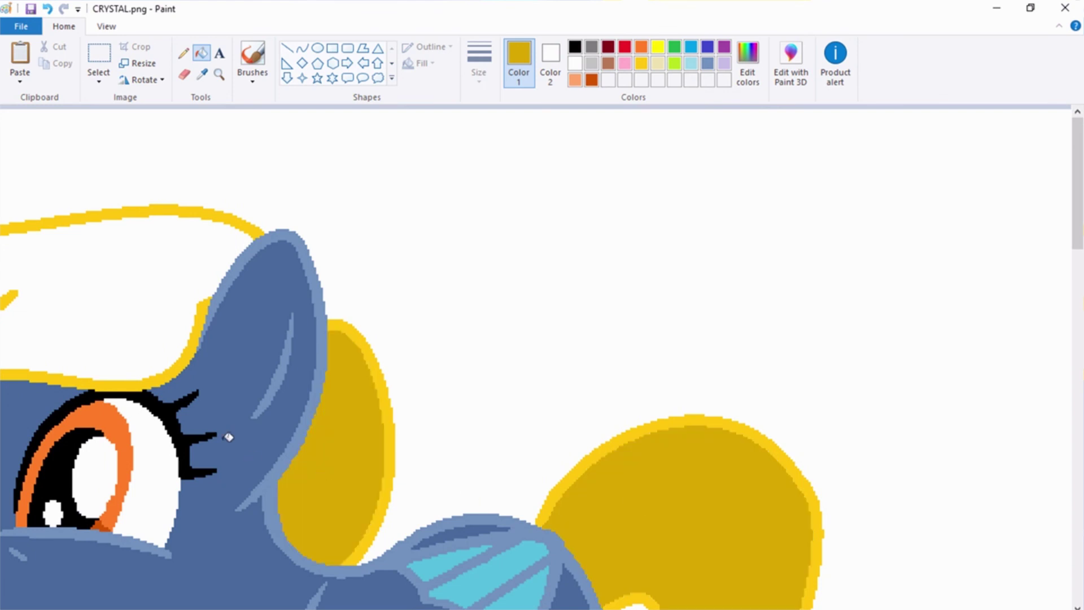
left_click(132, 270)
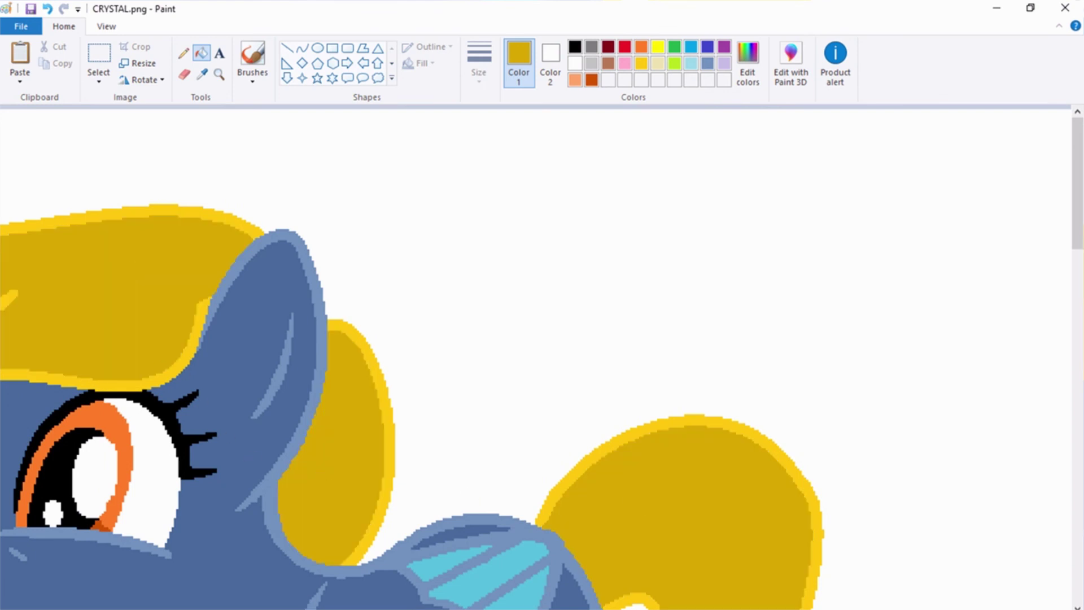
Delete the finished blue pony with its gift box and the purple pony, and shrink the canvas to fit the remaining pony
scroll(501, 429, "left", 5)
scroll(501, 429, "down", 6)
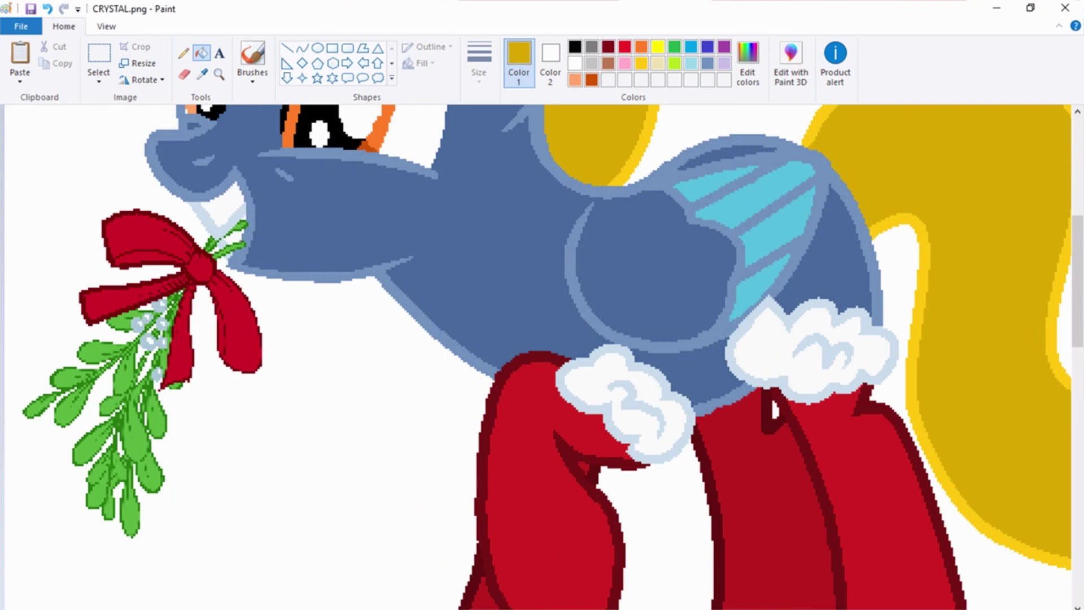
scroll(542, 356, "down", 3)
scroll(542, 356, "up", 3)
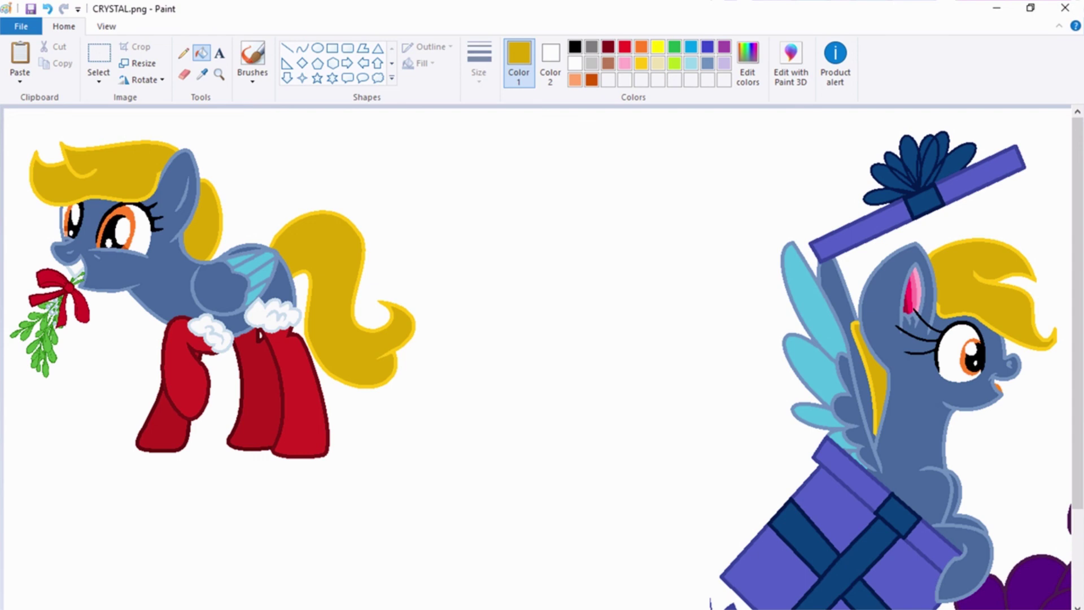
scroll(542, 356, "down", 3)
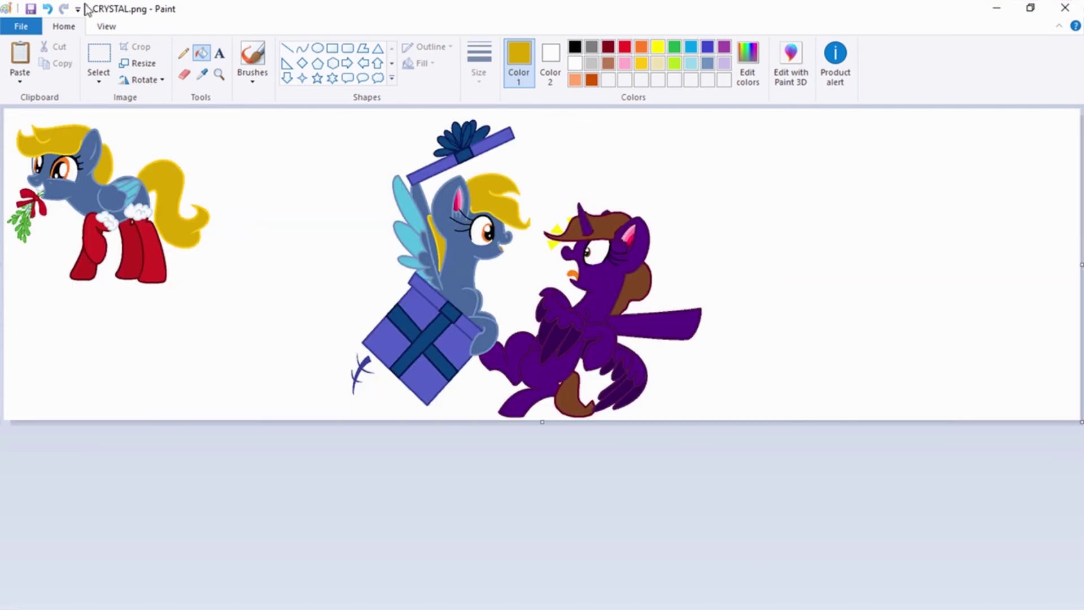
left_click(90, 53)
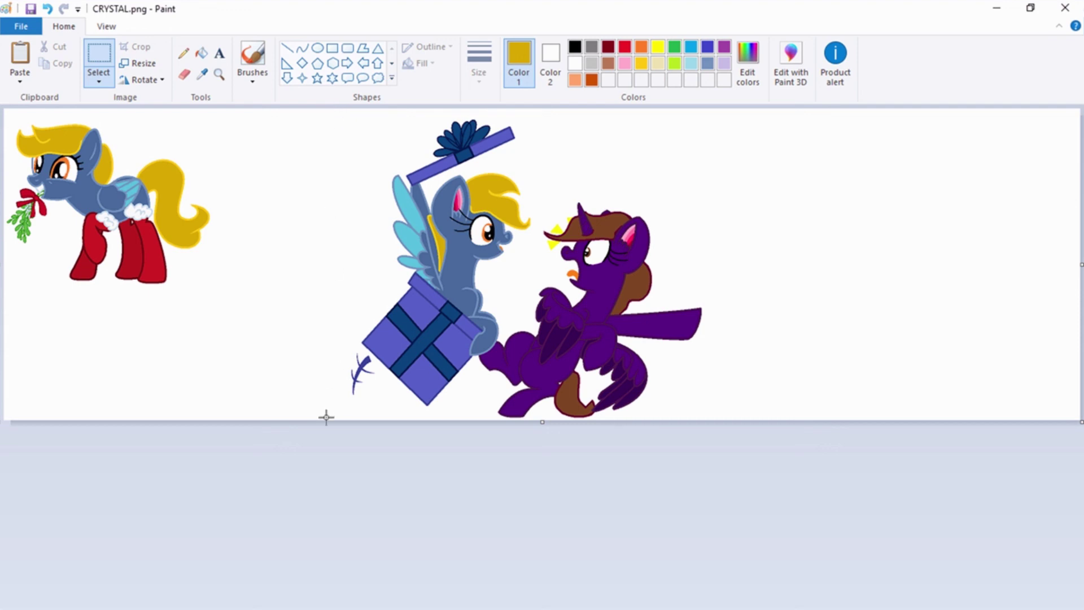
mouse_move(328, 418)
left_mouse_down()
mouse_move(382, 168)
mouse_move(791, 150)
mouse_move(804, 76)
left_mouse_up()
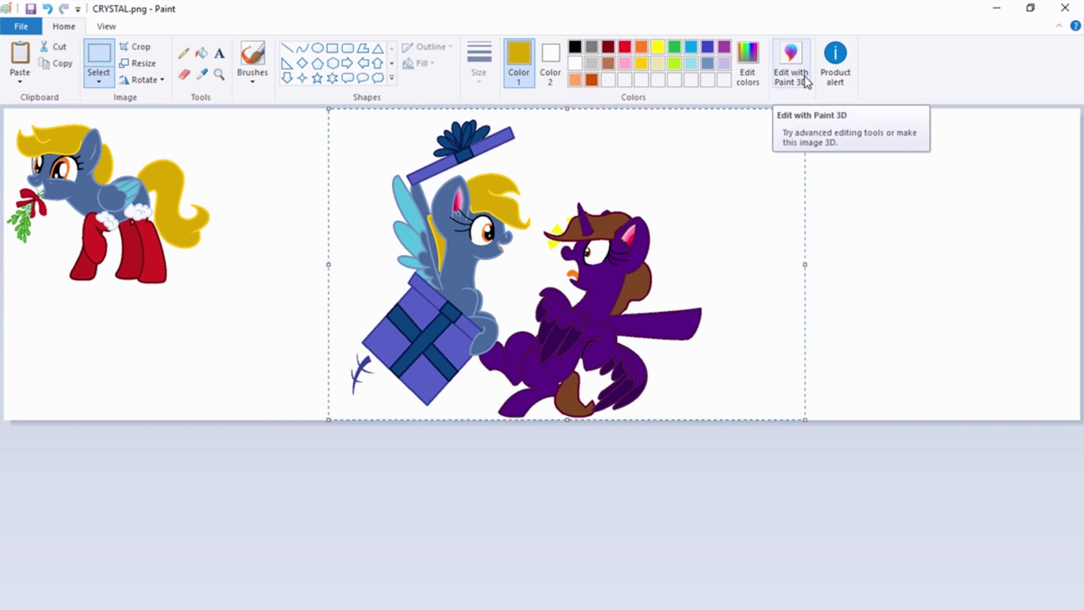
key("Delete")
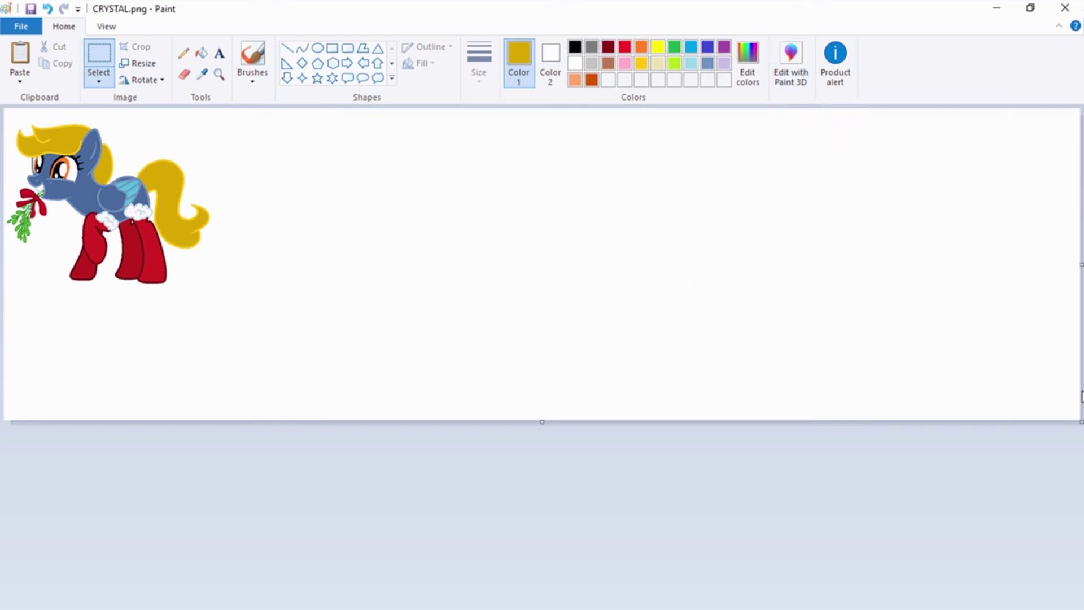
left_click_drag(1075, 260, 224, 241)
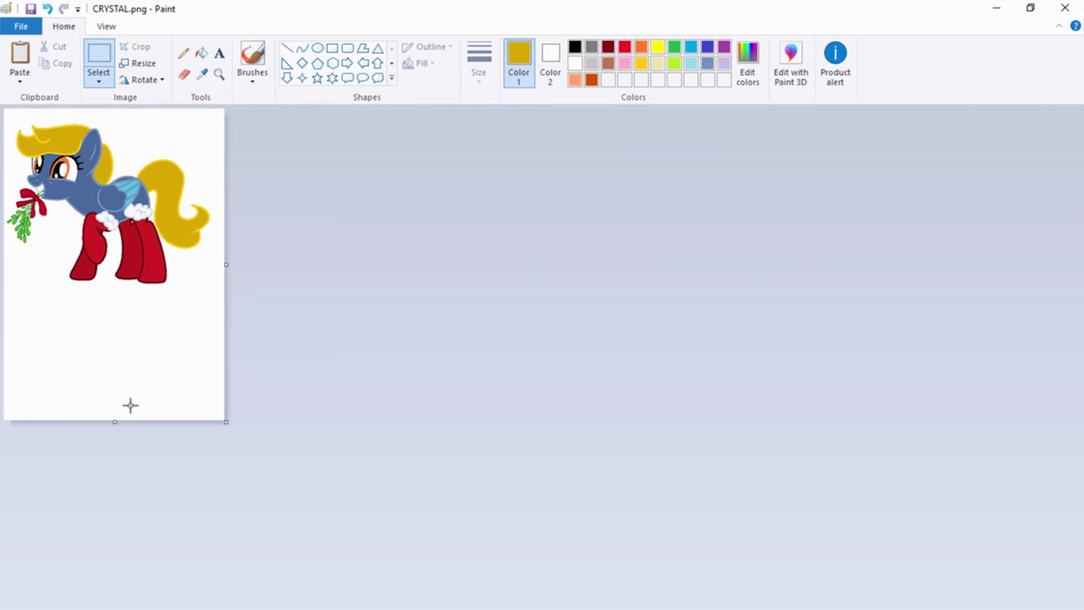
left_click_drag(115, 423, 189, 288)
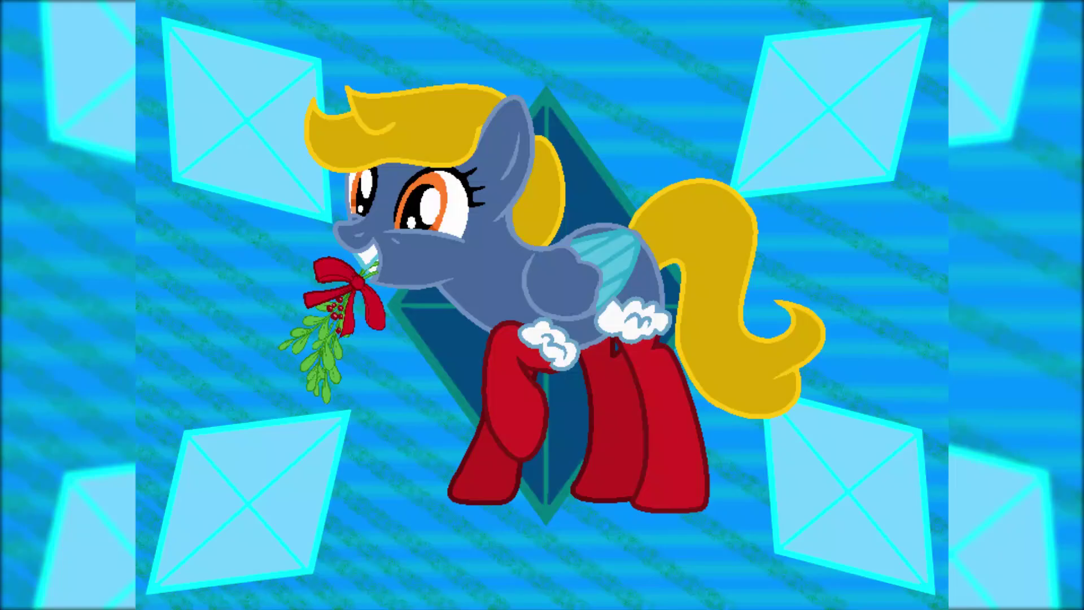